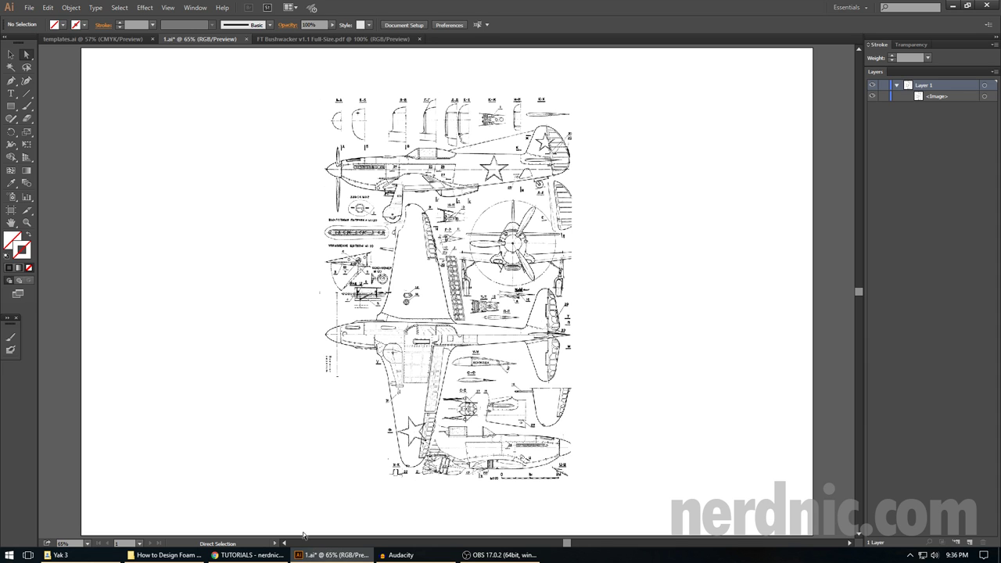
# - Look over the nerdnic tutorials page, then bring up templates.ai with its foam plane parts
pyautogui.click(249, 554)
pyautogui.scroll(-3, 166, 344)
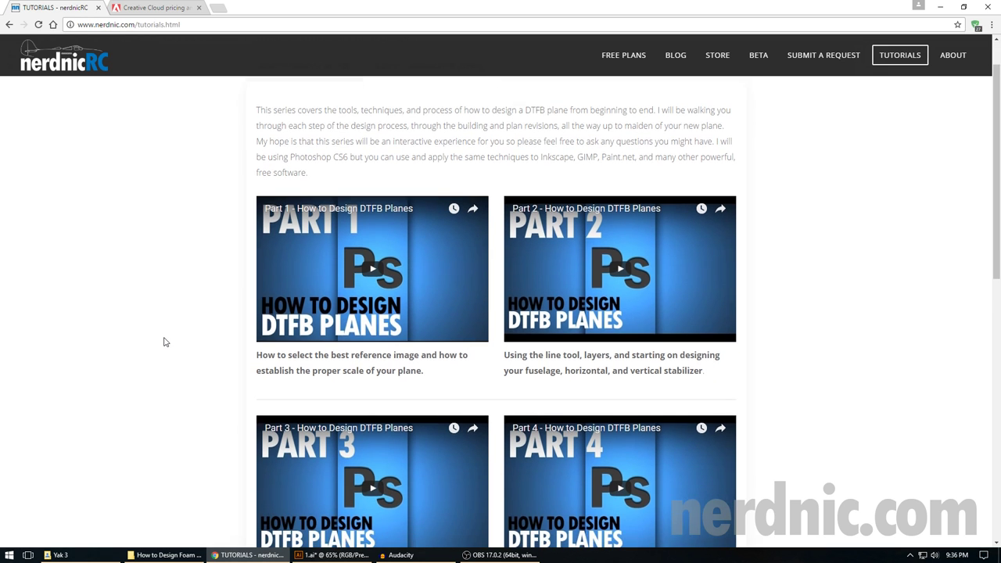
pyautogui.scroll(3, 168, 347)
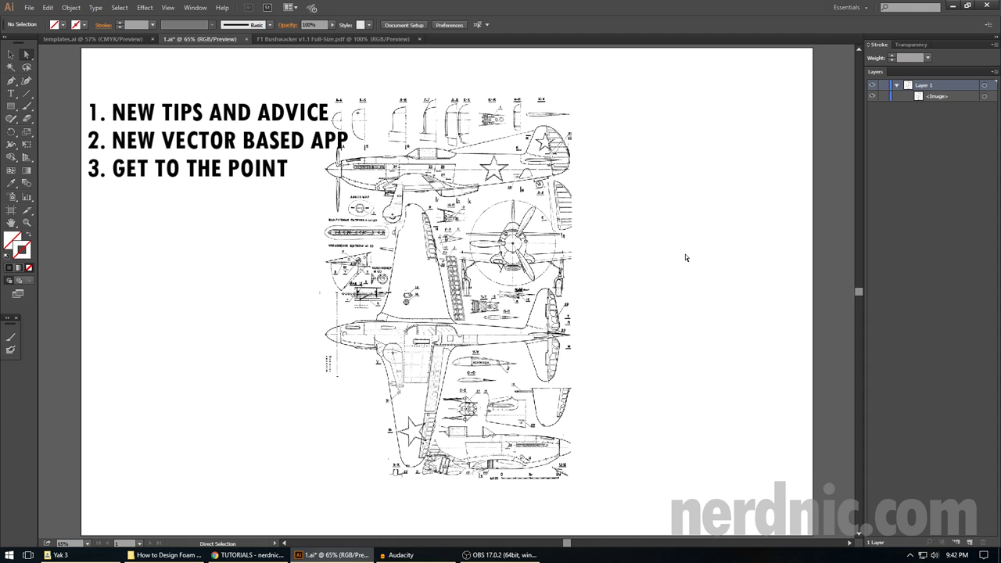
pyautogui.click(98, 39)
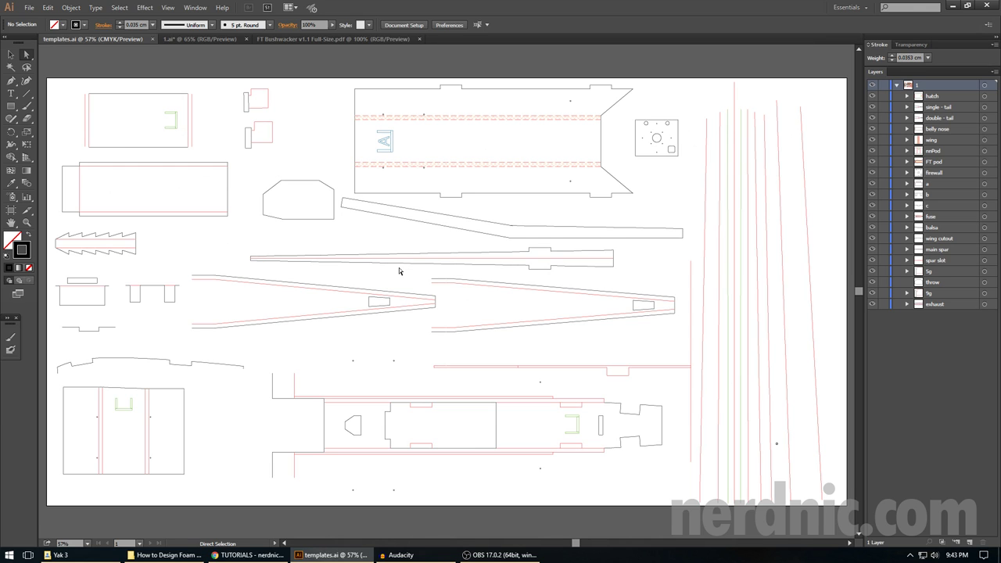
# - View the Yak-3 blueprint in 1.ai, then return to templates.ai
pyautogui.click(200, 40)
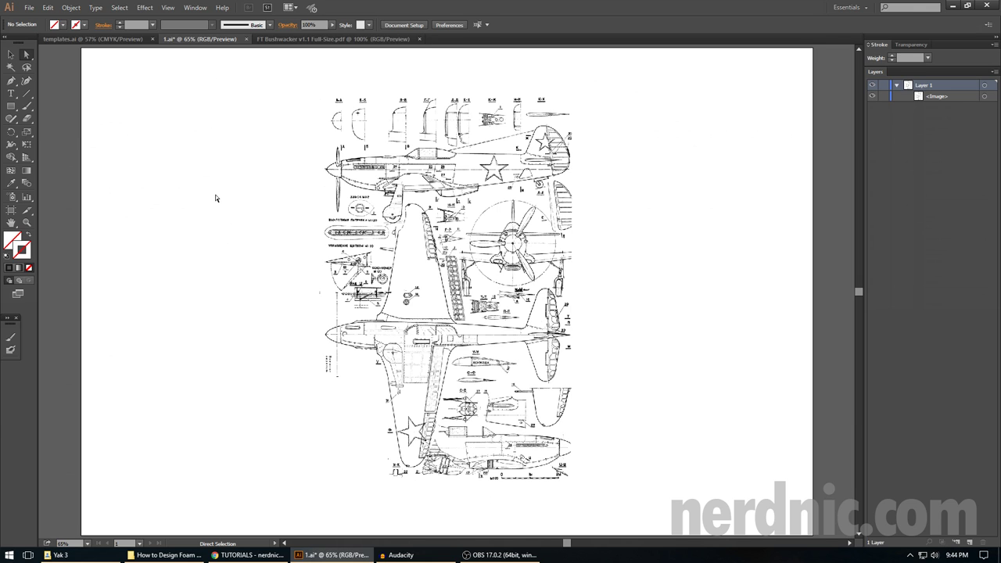
pyautogui.click(93, 41)
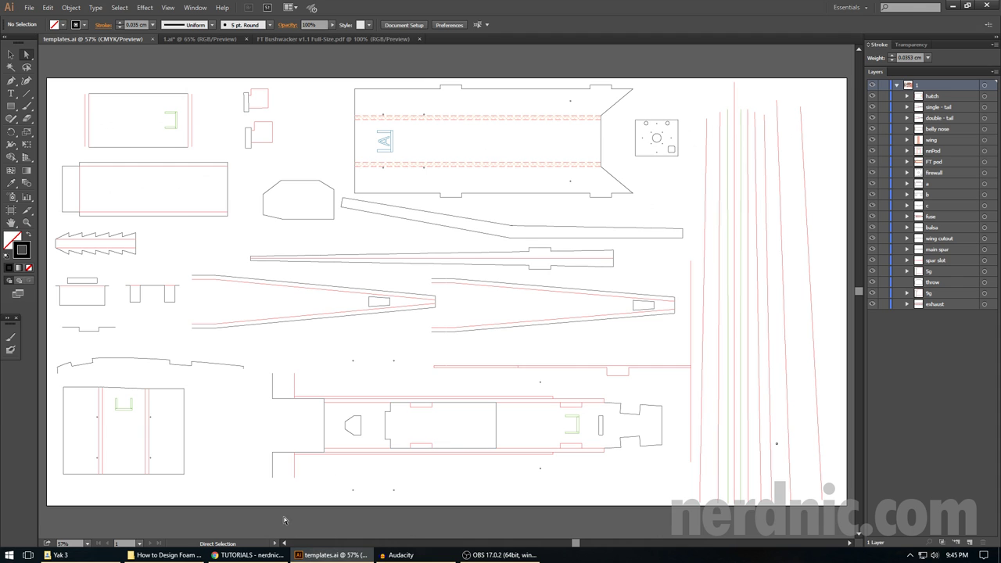
# - Bring up the nerdnic DTFB tutorial page and highlight 'Inkscape' in the series description
pyautogui.click(248, 555)
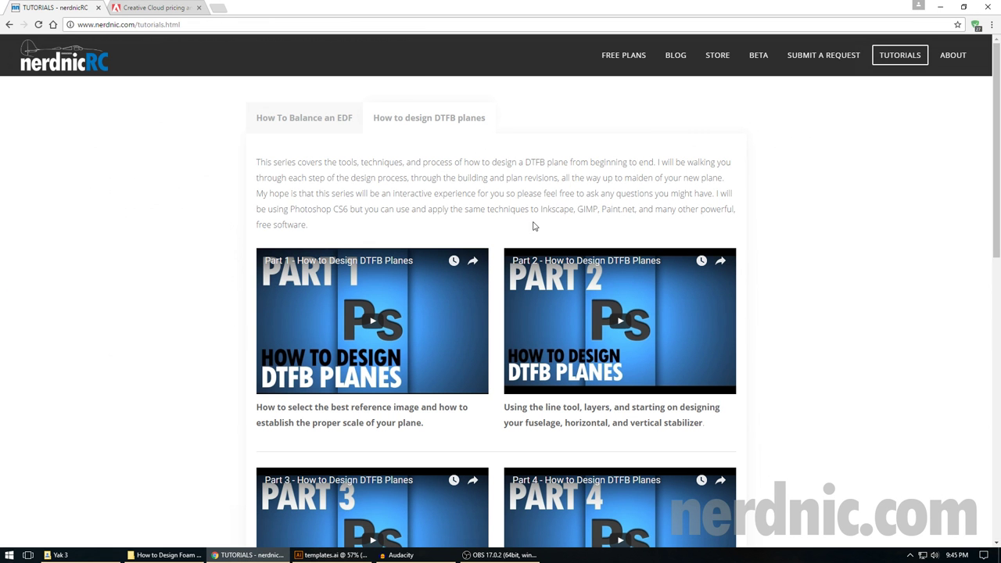
pyautogui.moveTo(540, 209); pyautogui.dragTo(576, 210)
# - Review the US$19.99/mo Illustrator single-app plan, keeping Illustrator chosen, then return to templates.ai
pyautogui.click(164, 7)
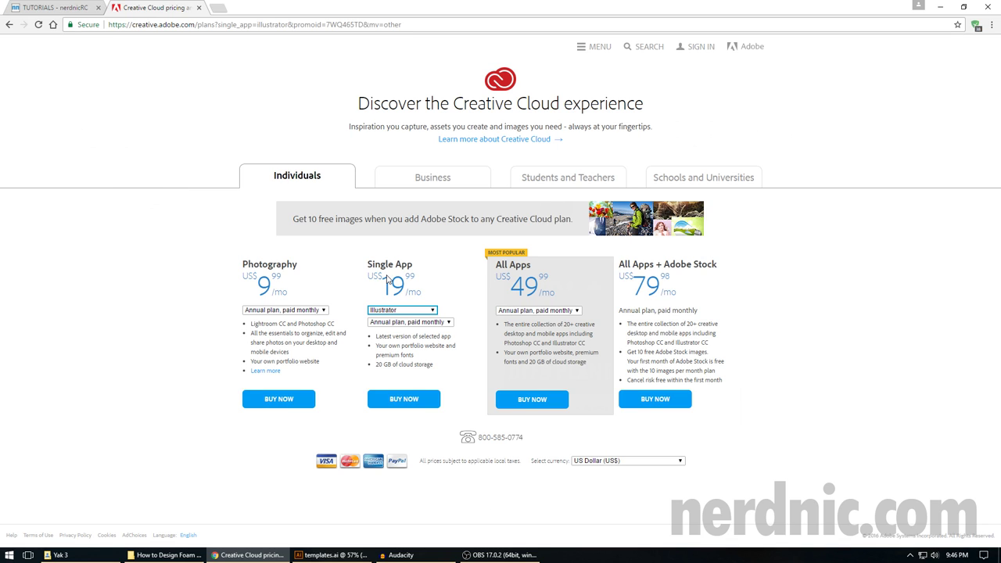
pyautogui.click(411, 311)
pyautogui.click(396, 339)
pyautogui.click(328, 554)
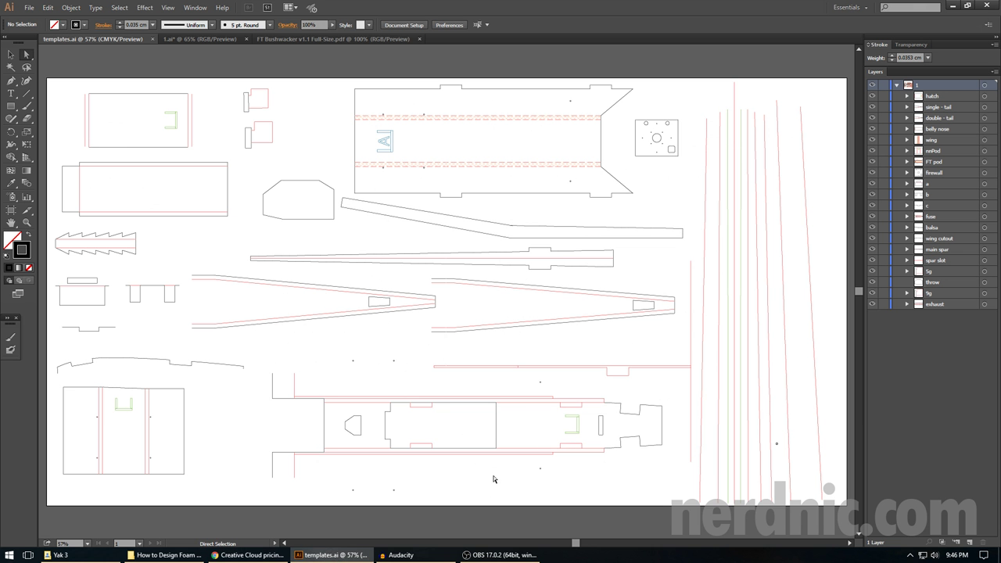
# - Switch to the 1.ai Yak-3 blueprint document and open the Window menu
pyautogui.click(217, 38)
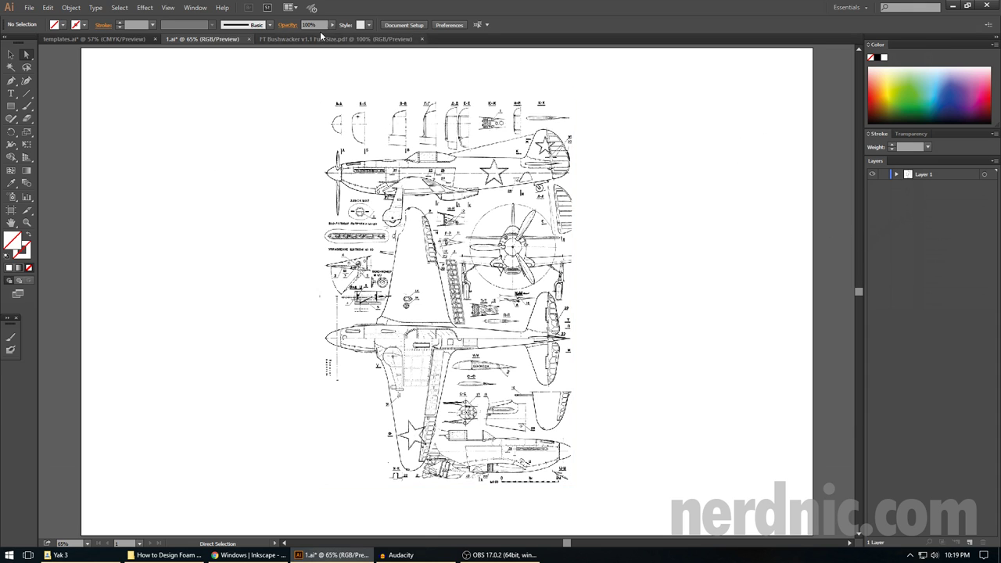
pyautogui.click(184, 9)
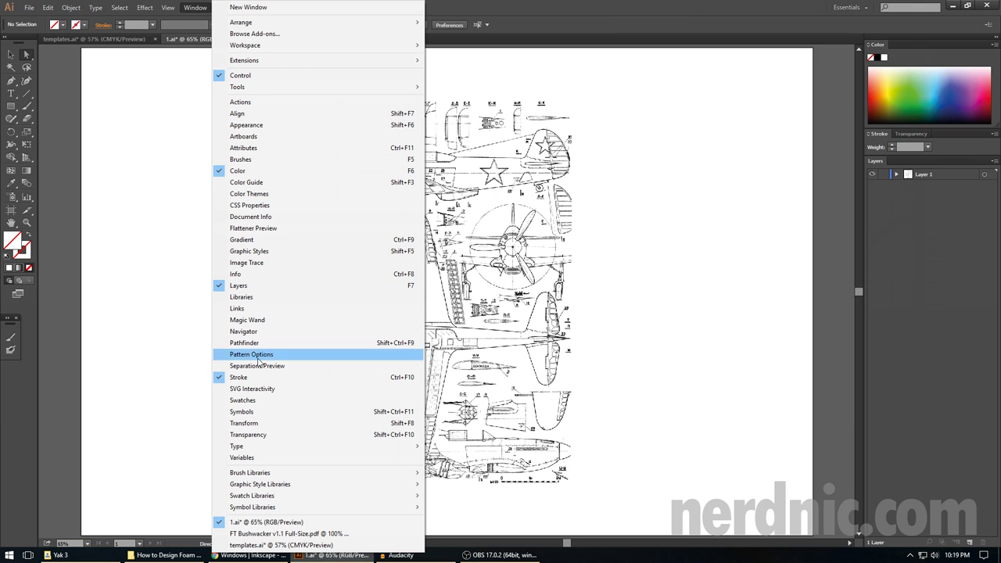
# - Show the Transparency panel, then briefly open and close the Image Trace panel
pyautogui.click(250, 435)
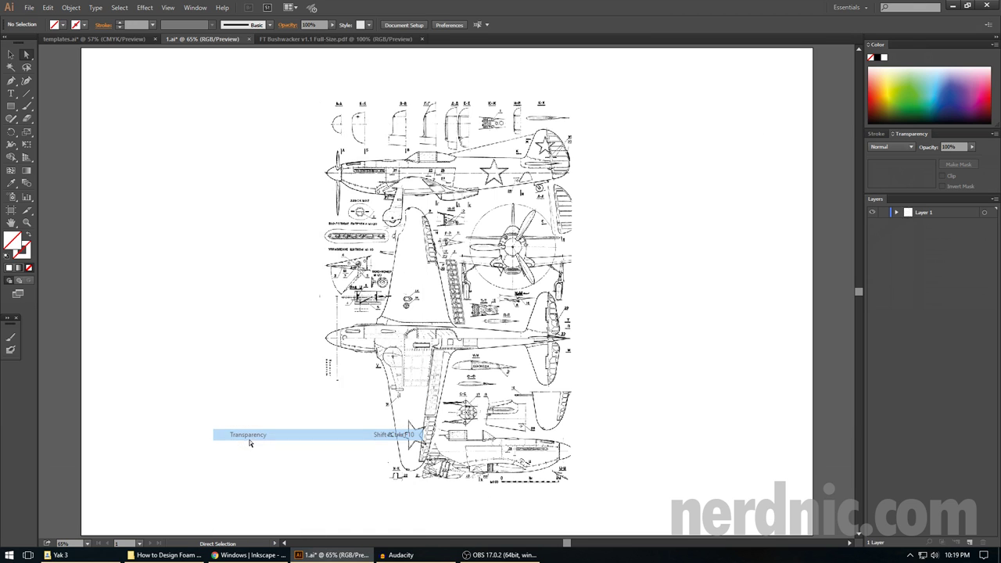
pyautogui.click(194, 7)
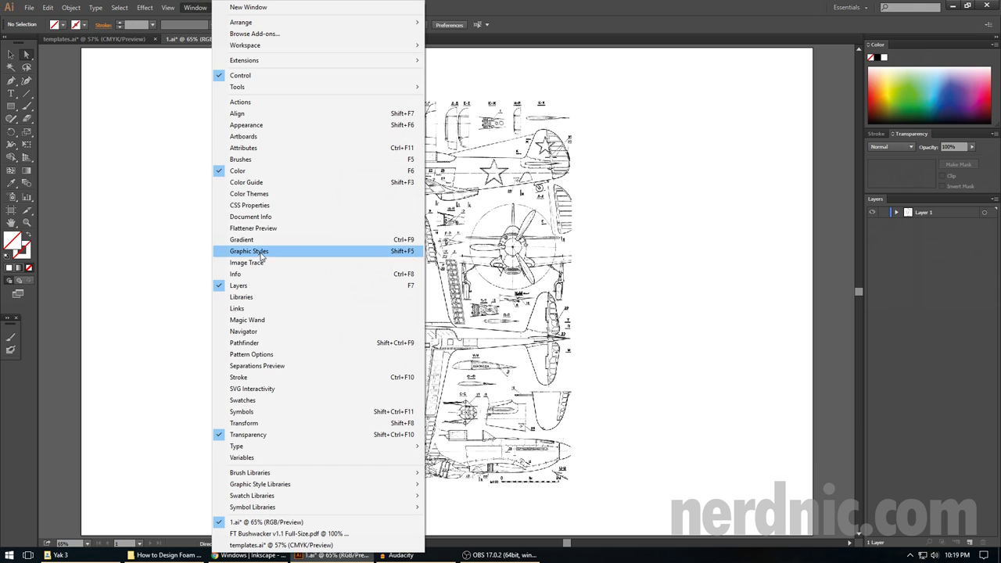
pyautogui.click(263, 266)
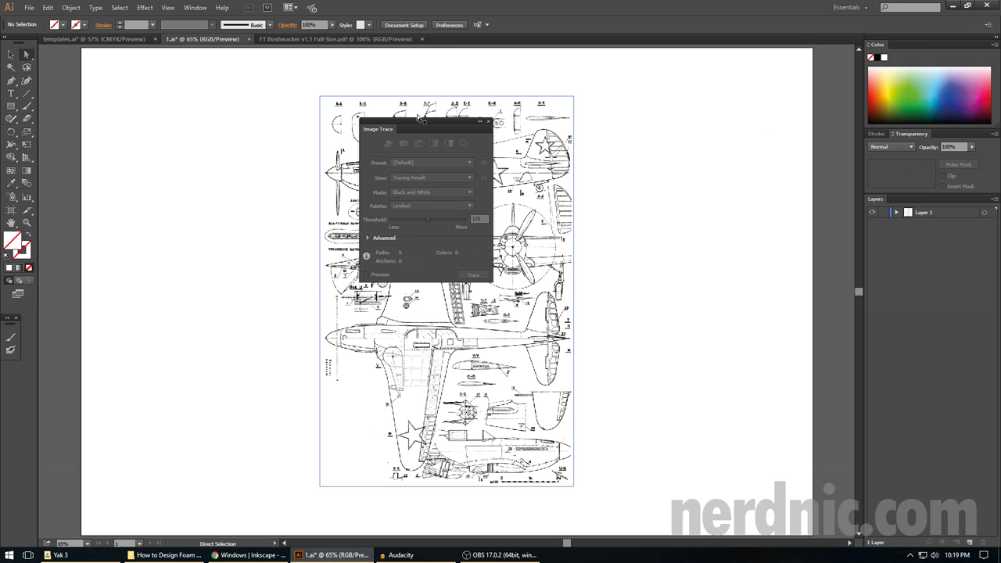
pyautogui.moveTo(427, 125); pyautogui.dragTo(636, 104)
pyautogui.click(702, 102)
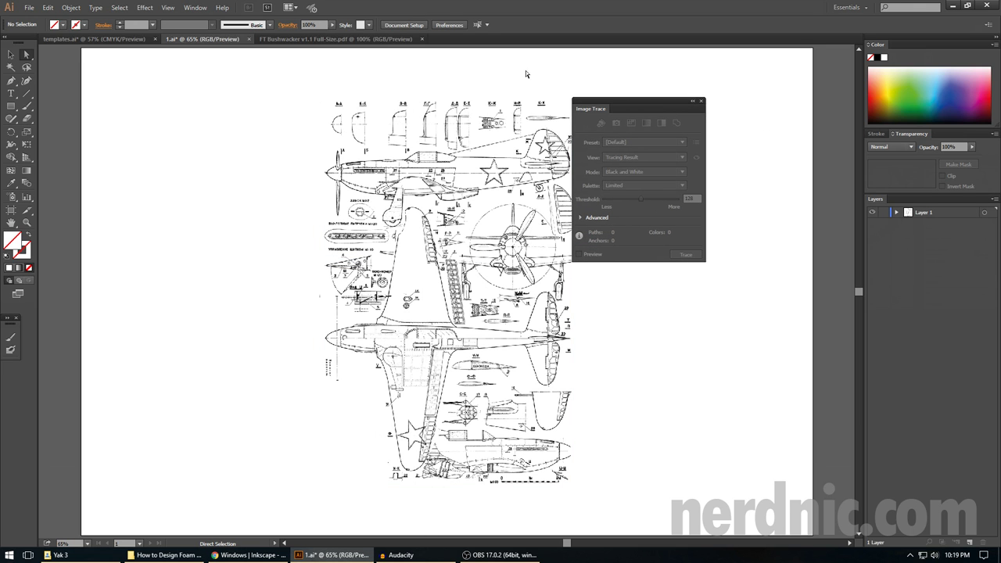
# - Open the Attributes panel briefly and close it again
pyautogui.click(193, 8)
pyautogui.click(248, 150)
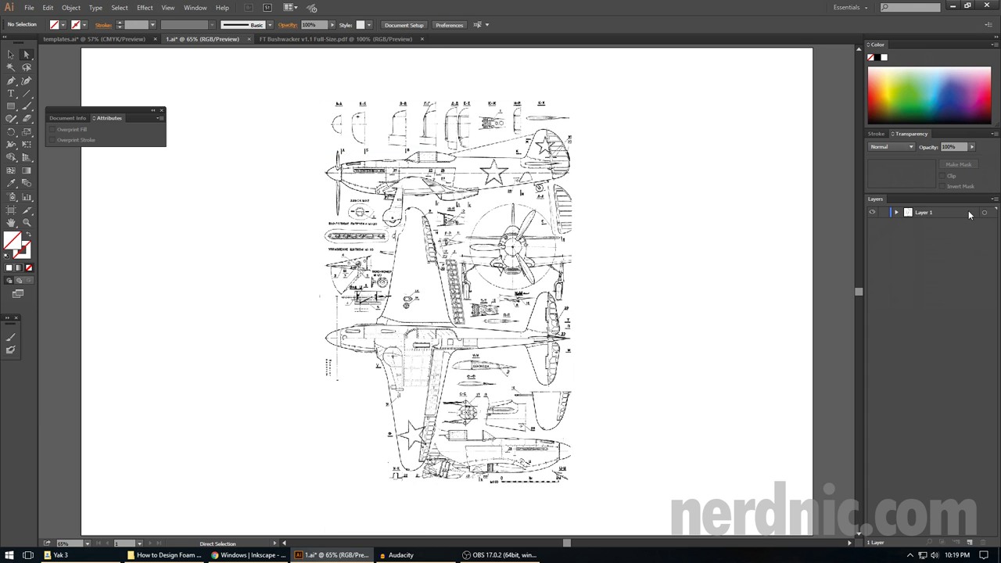
pyautogui.click(161, 110)
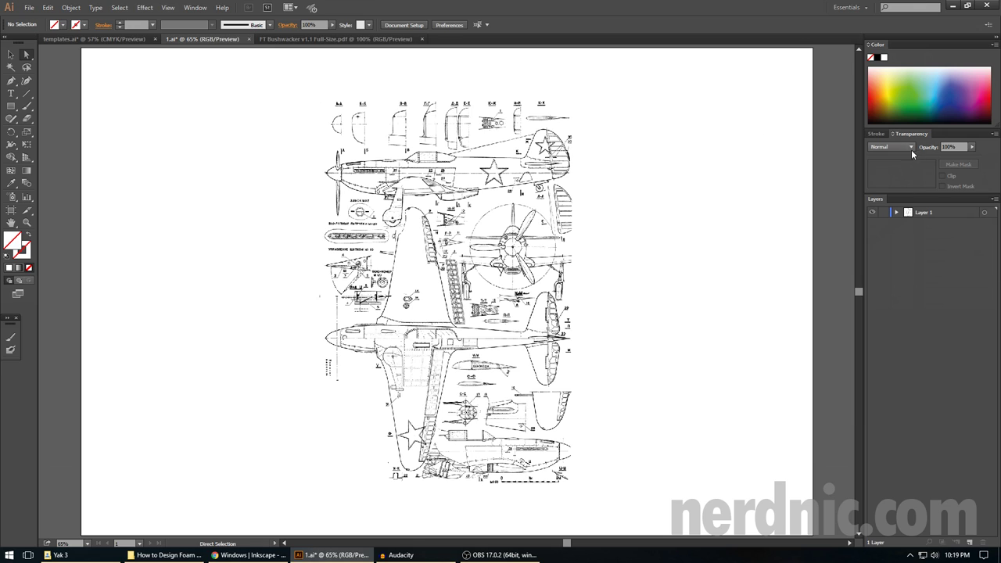
# - Close the Color panel and check the current stroke weight
pyautogui.rightClick(876, 48)
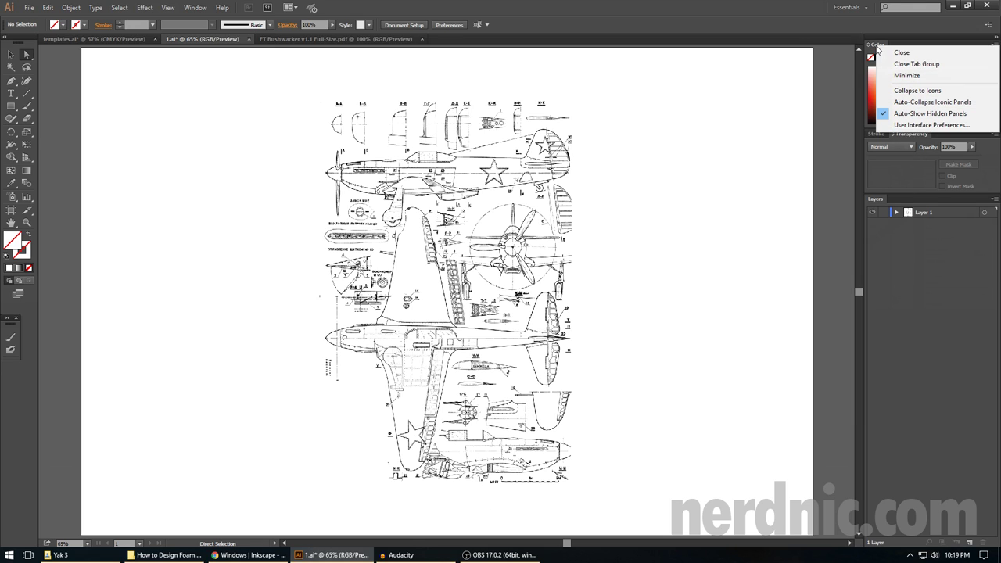
pyautogui.click(886, 49)
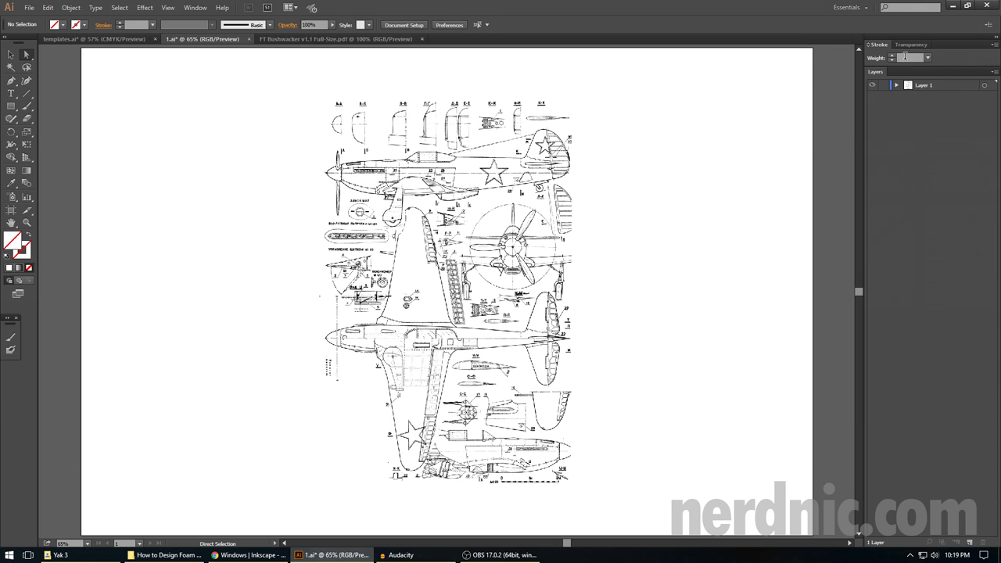
pyautogui.click(905, 57)
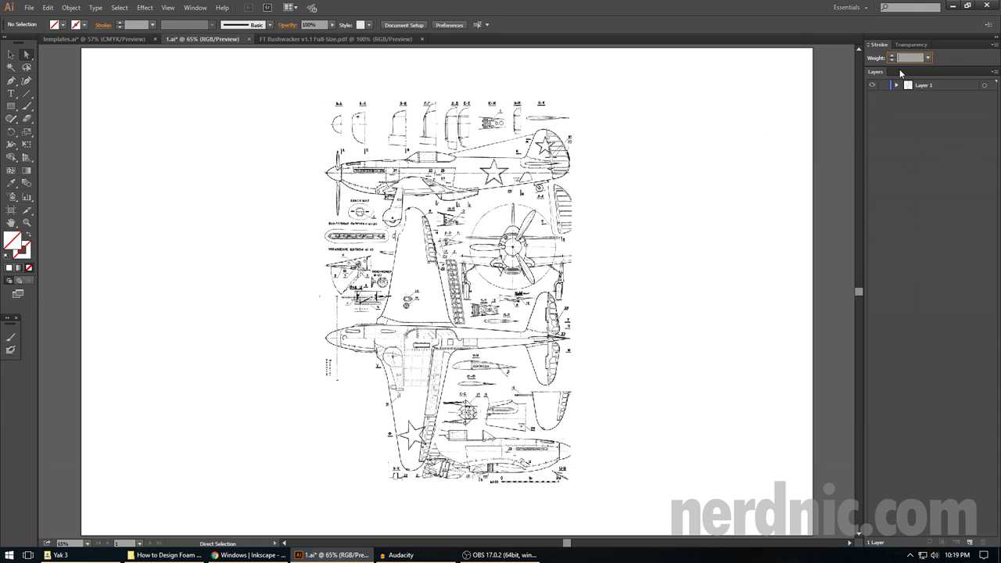
# - Check a template path's stroke weight in templates.ai, then show the Stroke panel in 1.ai
pyautogui.click(84, 39)
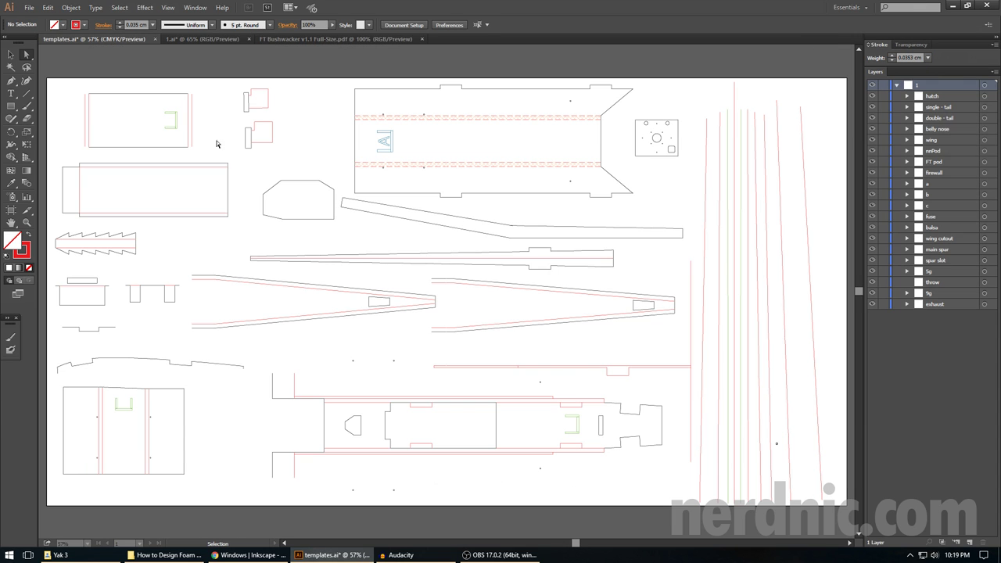
pyautogui.click(382, 207)
pyautogui.click(901, 57)
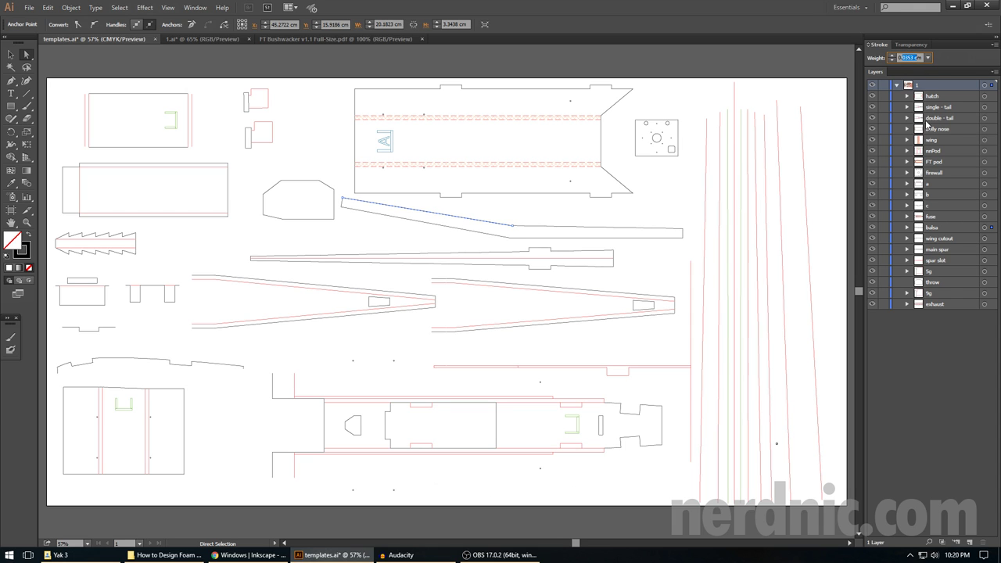
pyautogui.click(908, 58)
pyautogui.click(199, 38)
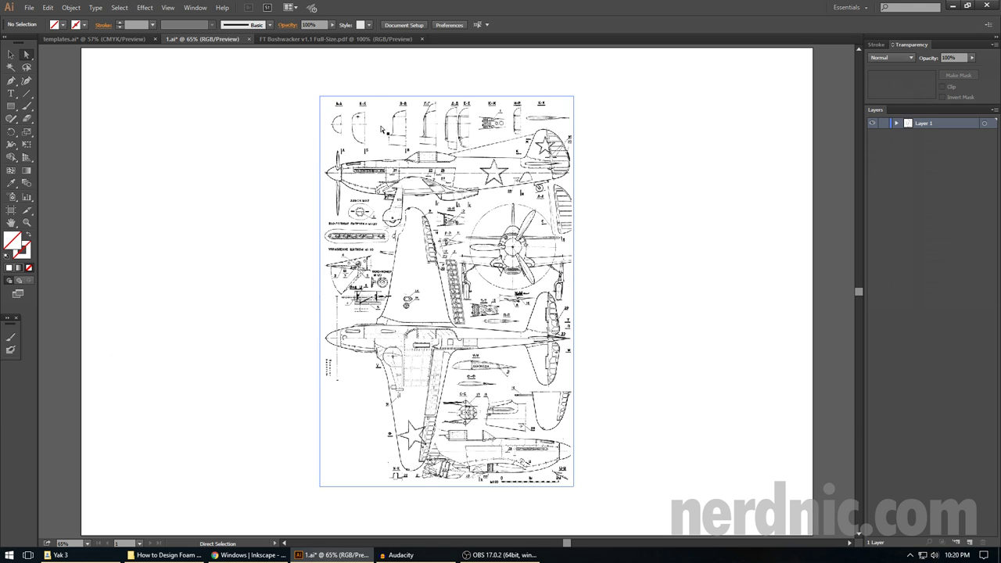
pyautogui.click(880, 46)
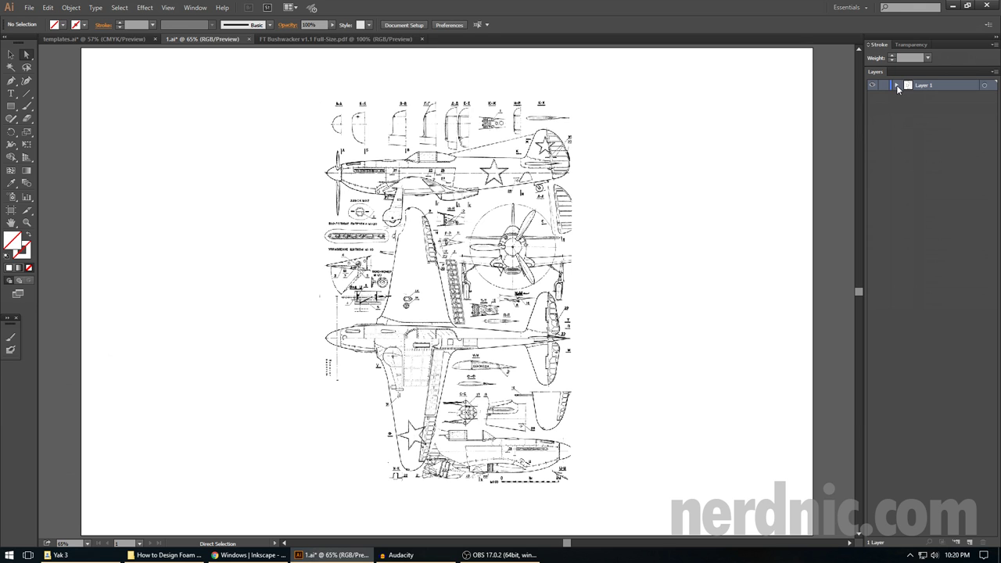
# - In templates.ai, collapse and re-expand Layer 1, then expand belly nose to list its Lines and Paths
pyautogui.click(121, 39)
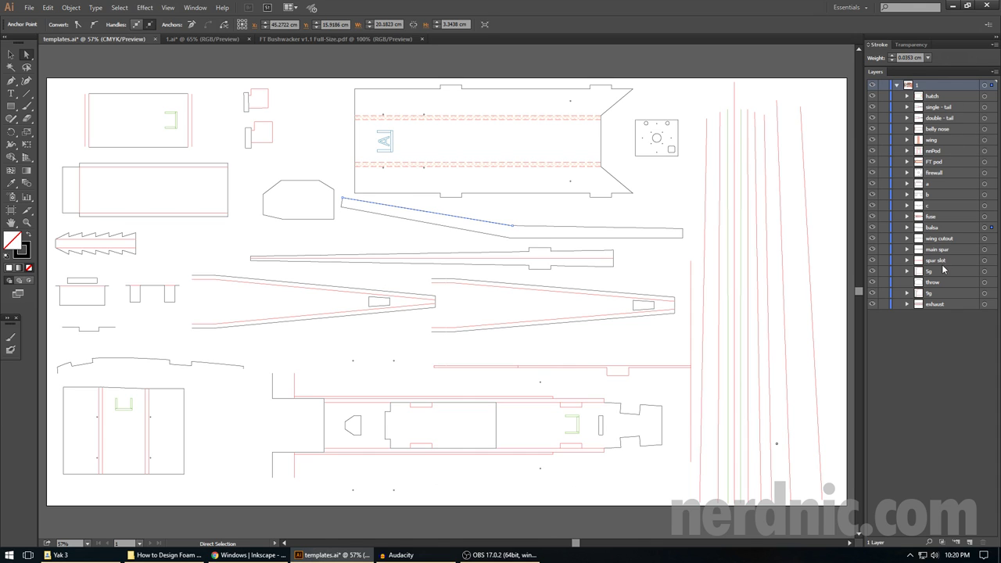
pyautogui.click(897, 84)
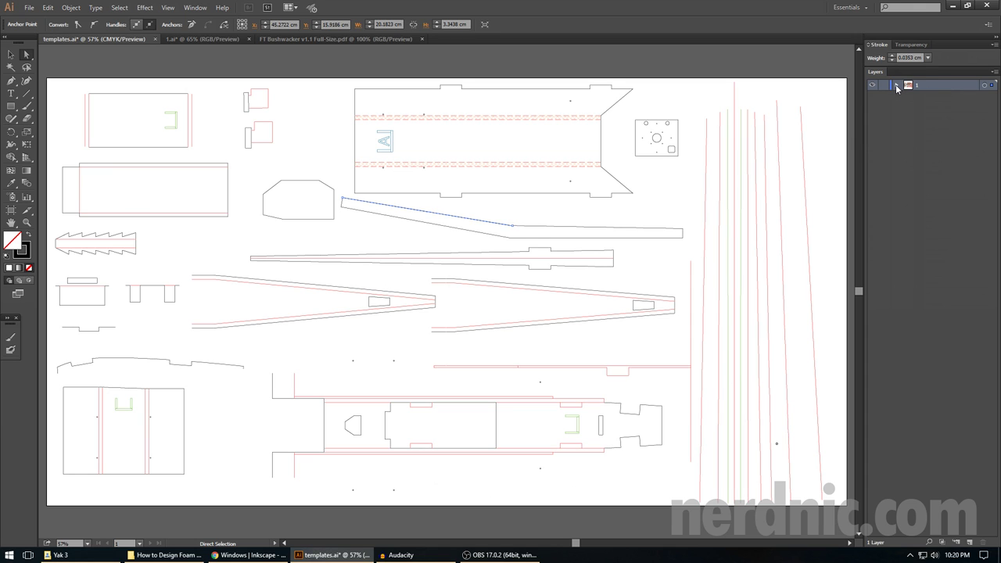
pyautogui.click(897, 85)
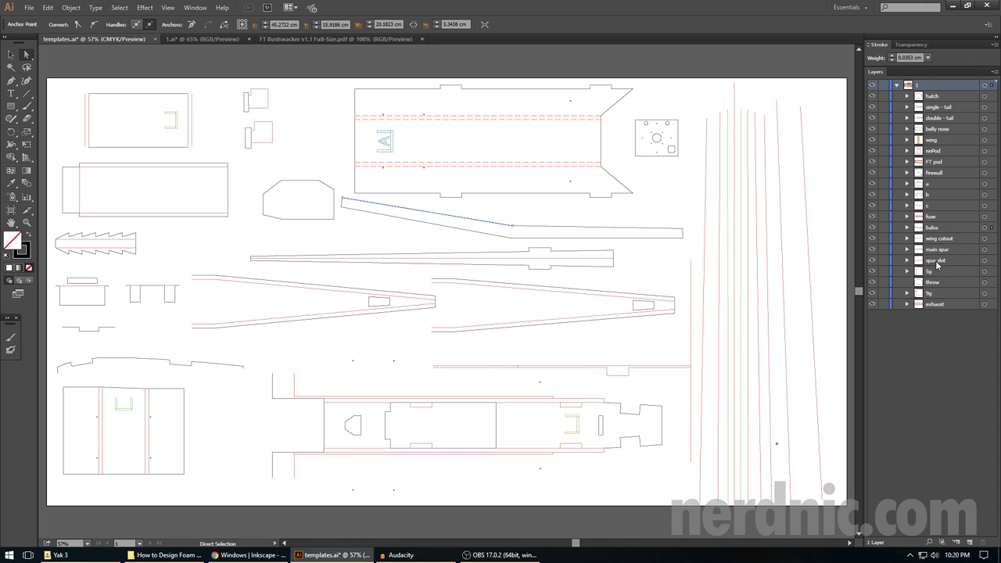
pyautogui.click(984, 129)
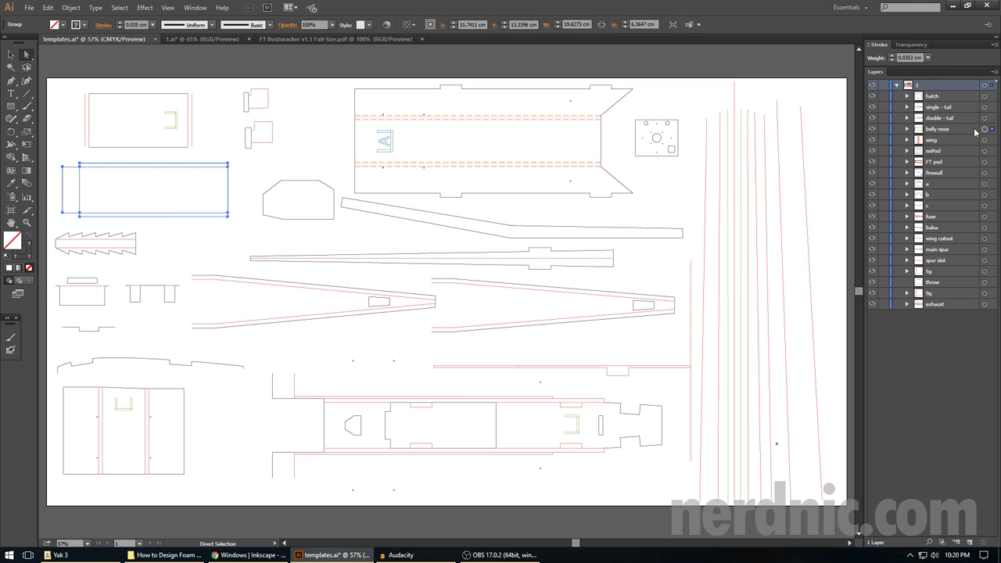
pyautogui.click(907, 129)
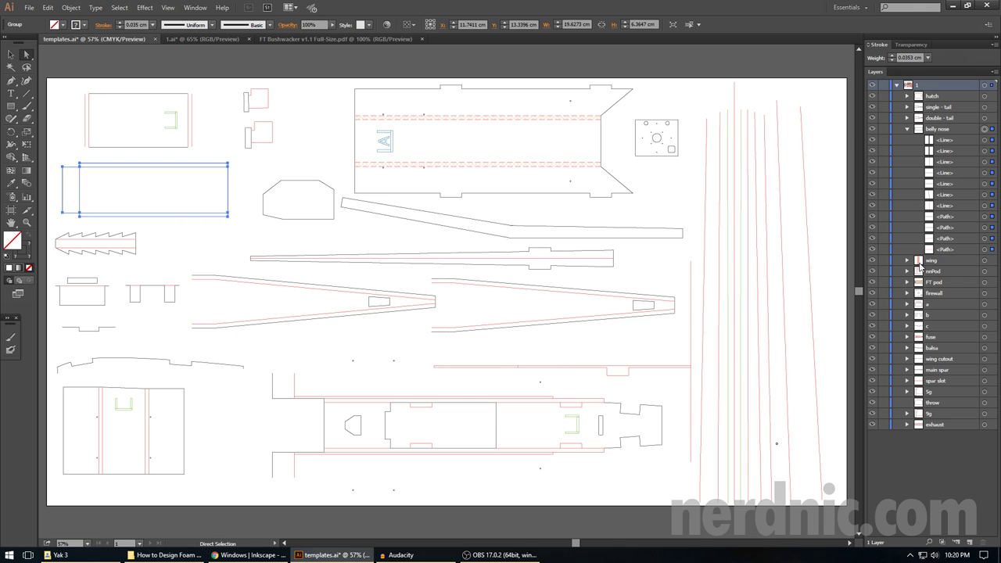
pyautogui.click(304, 166)
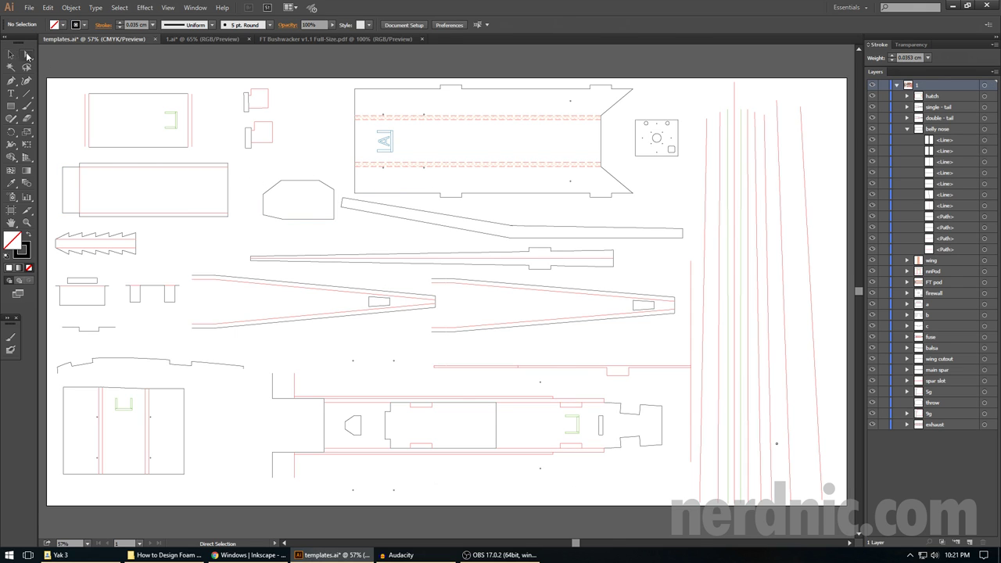
# - Select the hexagon piece, inspect its context menu, and deselect it
pyautogui.moveTo(254, 168); pyautogui.dragTo(342, 224)
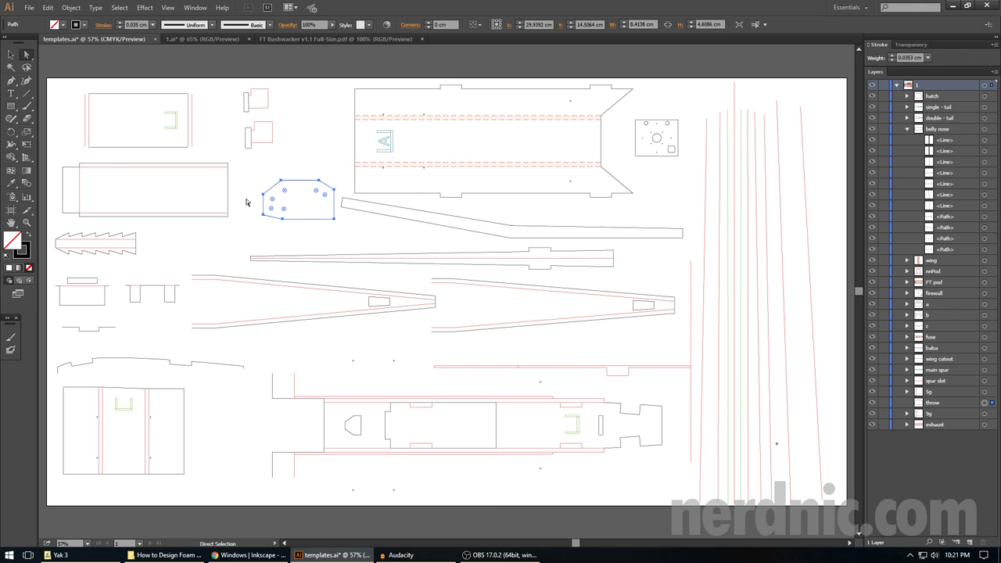
pyautogui.rightClick(293, 202)
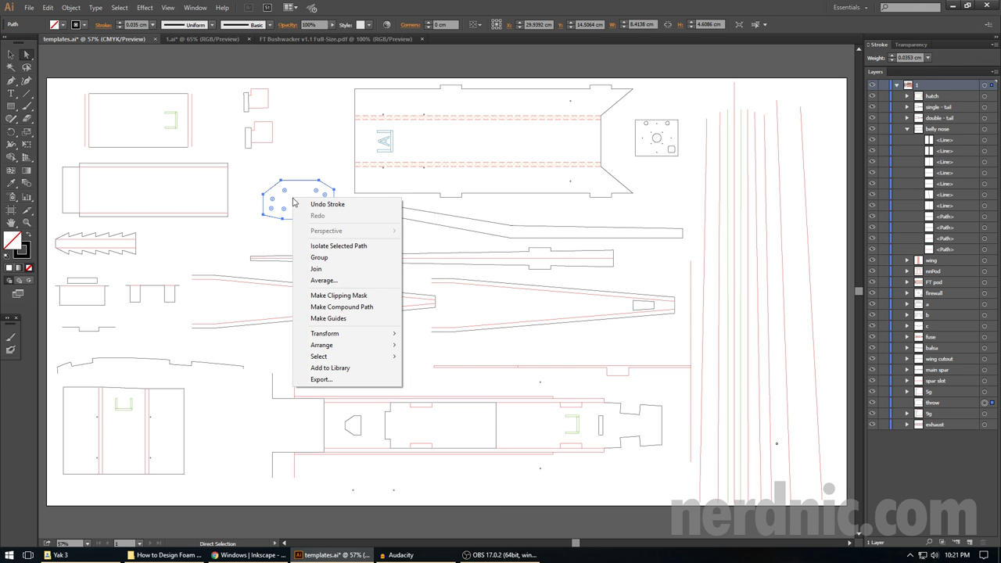
pyautogui.click(325, 142)
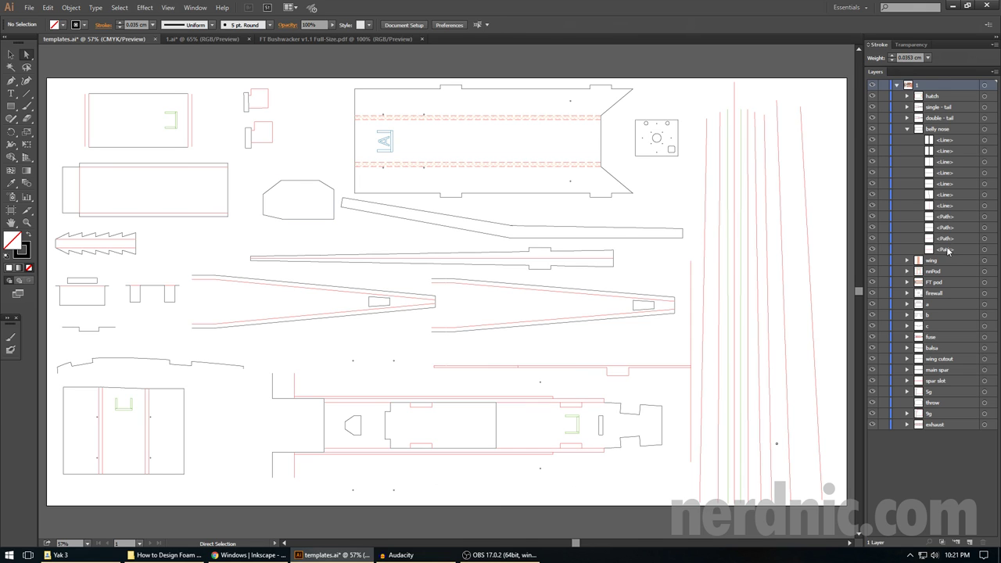
# - Group three belly nose lines with Ctrl+G, move them into the group, and collapse belly nose
pyautogui.click(984, 182)
pyautogui.keyDown('shift'); pyautogui.click(984, 194); pyautogui.keyUp('shift')
pyautogui.keyDown('shift'); pyautogui.click(984, 205); pyautogui.keyUp('shift')
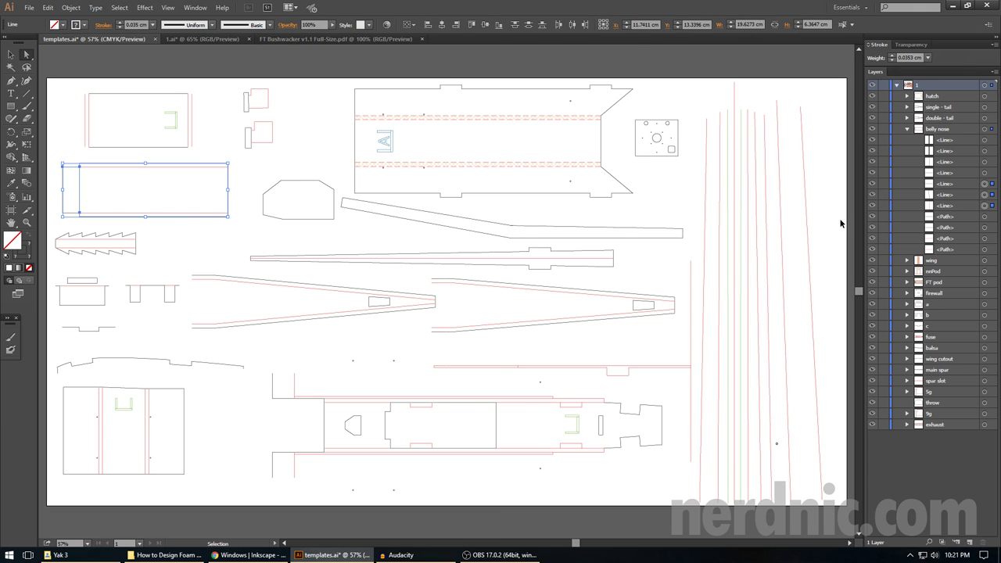
pyautogui.hotkey('ctrl', 'g')
pyautogui.click(918, 184)
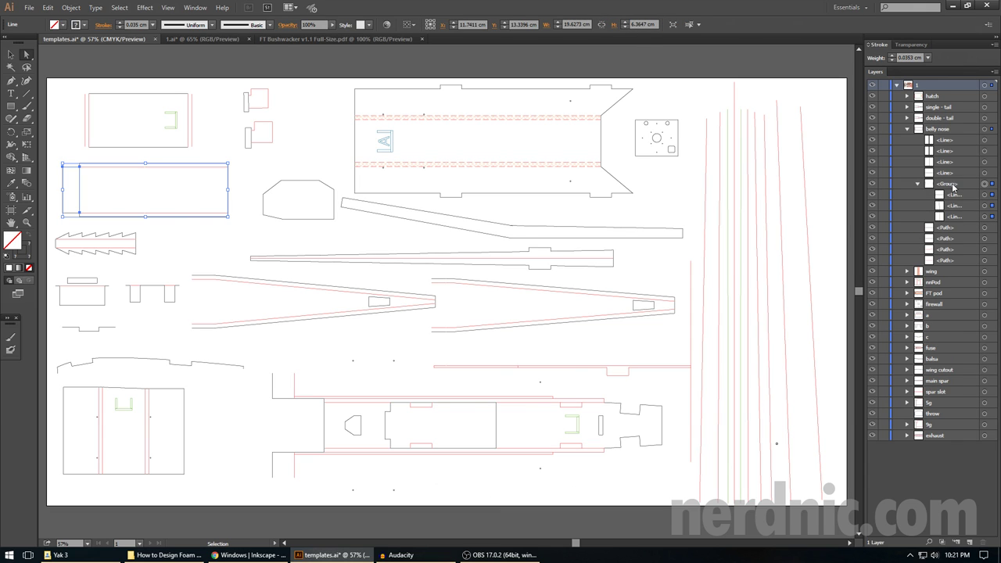
pyautogui.click(951, 195)
pyautogui.keyDown('shift'); pyautogui.click(954, 216); pyautogui.keyUp('shift')
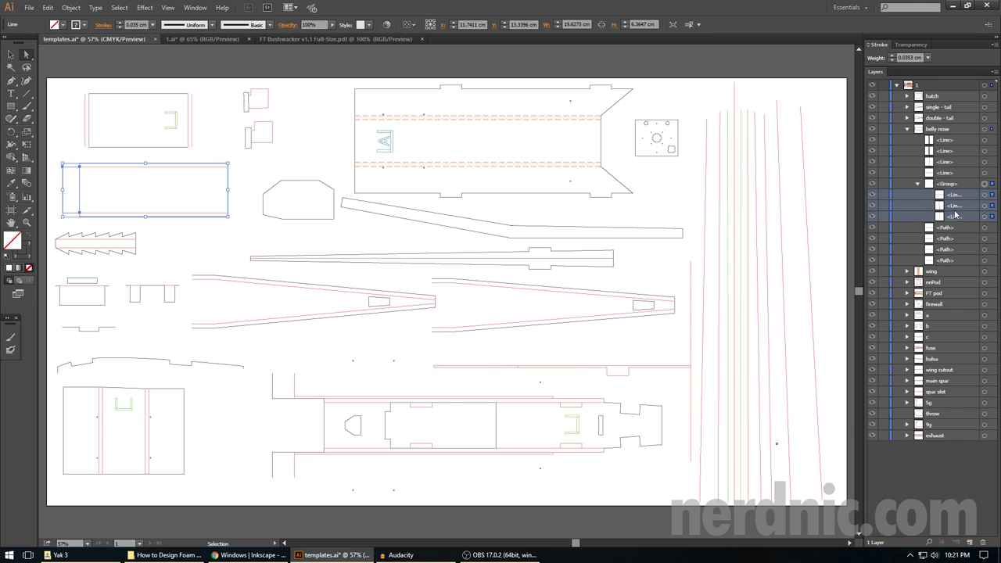
pyautogui.moveTo(958, 200); pyautogui.dragTo(954, 181)
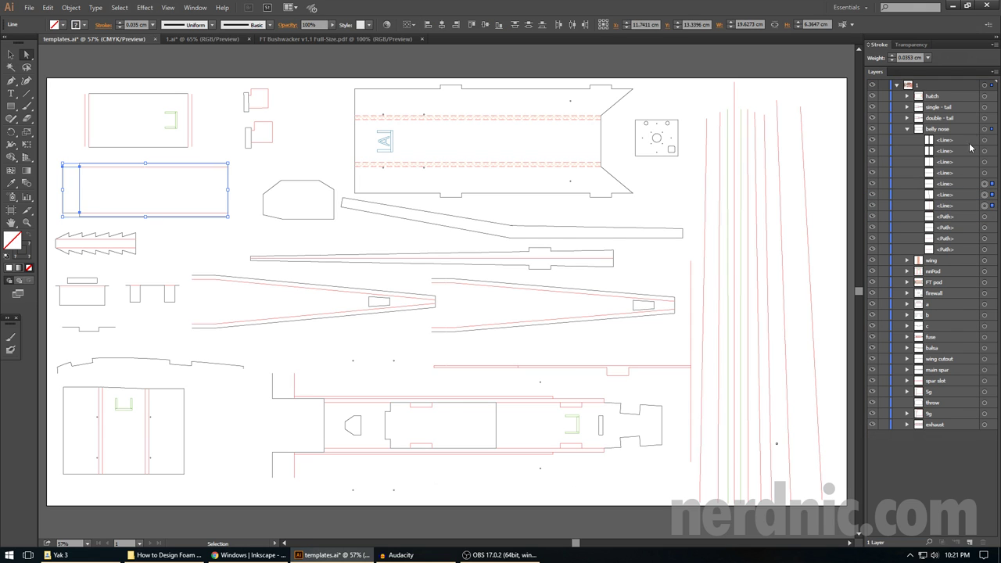
pyautogui.click(907, 129)
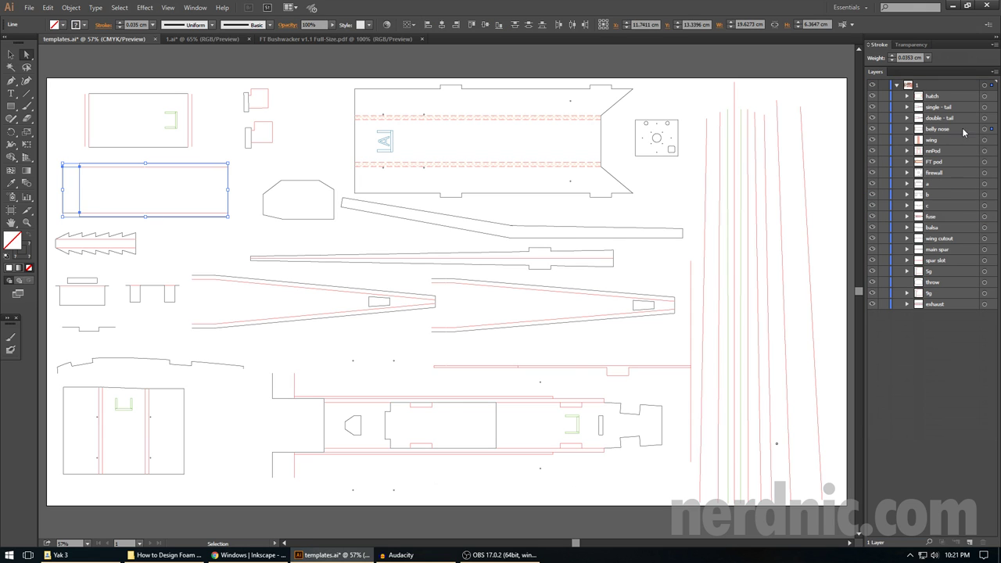
# - Shift the belly nose rectangle slightly right, and undo a trial pull of its top edge
pyautogui.click(223, 170)
pyautogui.press('v')
pyautogui.moveTo(190, 170)
pyautogui.mouseDown()
pyautogui.moveTo(435, 217)
pyautogui.moveTo(687, 132)
pyautogui.moveTo(339, 90)
pyautogui.moveTo(383, 138)
pyautogui.moveTo(196, 176)
pyautogui.moveTo(204, 167)
pyautogui.mouseUp()
pyautogui.press('a')
pyautogui.click(270, 162)
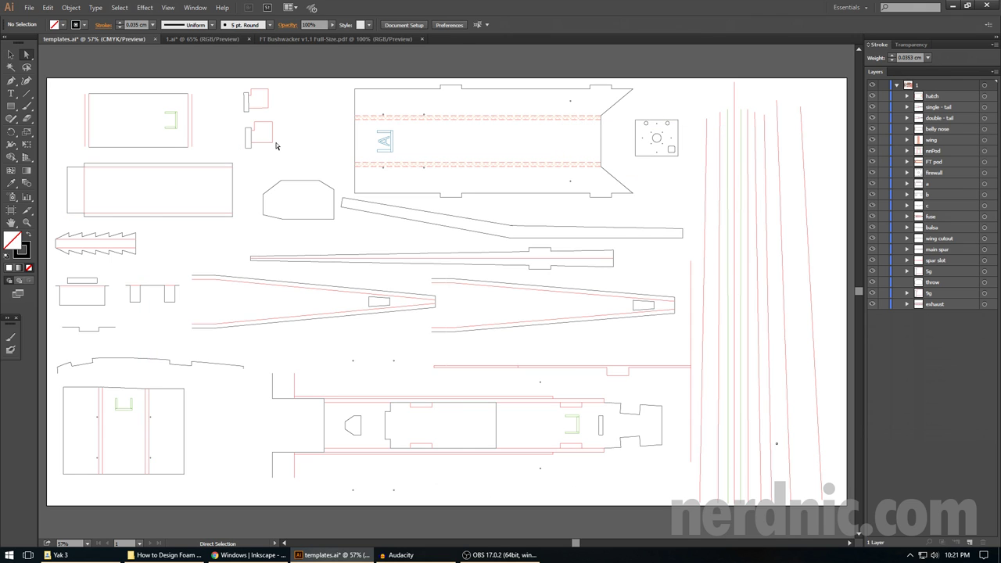
pyautogui.moveTo(175, 165); pyautogui.dragTo(201, 161)
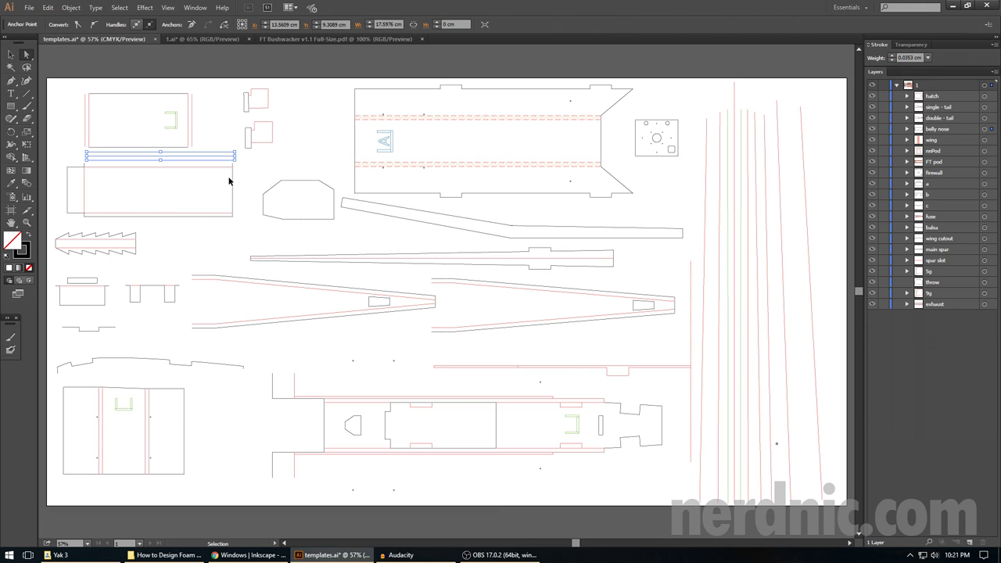
pyautogui.hotkey('ctrl', 'z')
pyautogui.hotkey('ctrl', 'z')
pyautogui.click(265, 170)
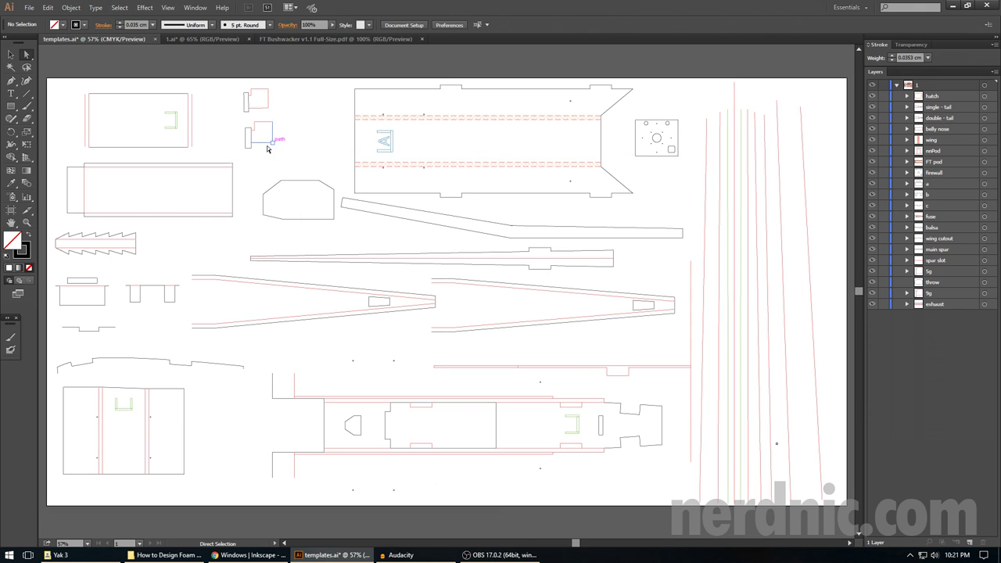
# - Select the hatch, belly nose and wing artwork from the Layers panel, then clear the selection
pyautogui.click(983, 96)
pyautogui.click(983, 128)
pyautogui.click(983, 139)
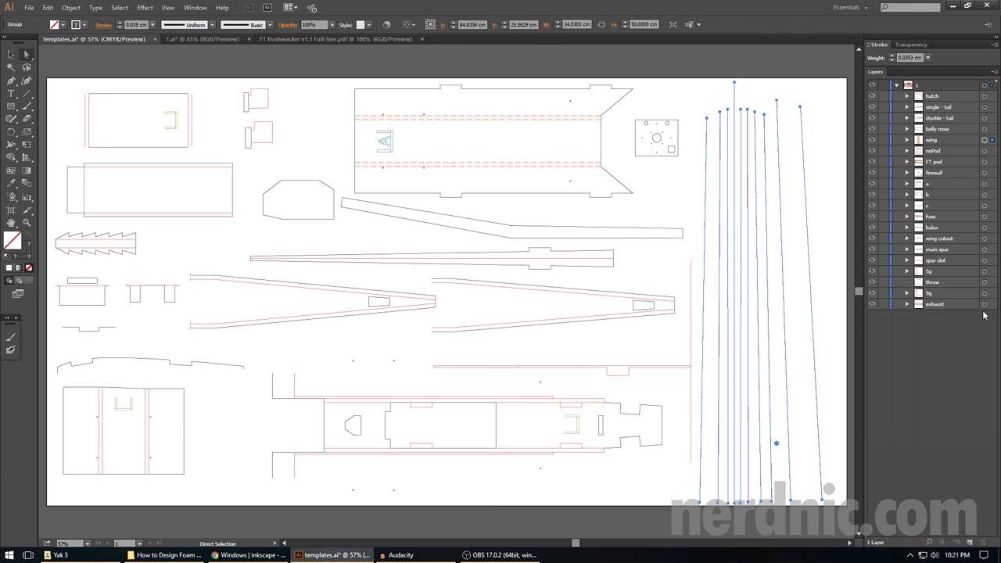
pyautogui.click(983, 95)
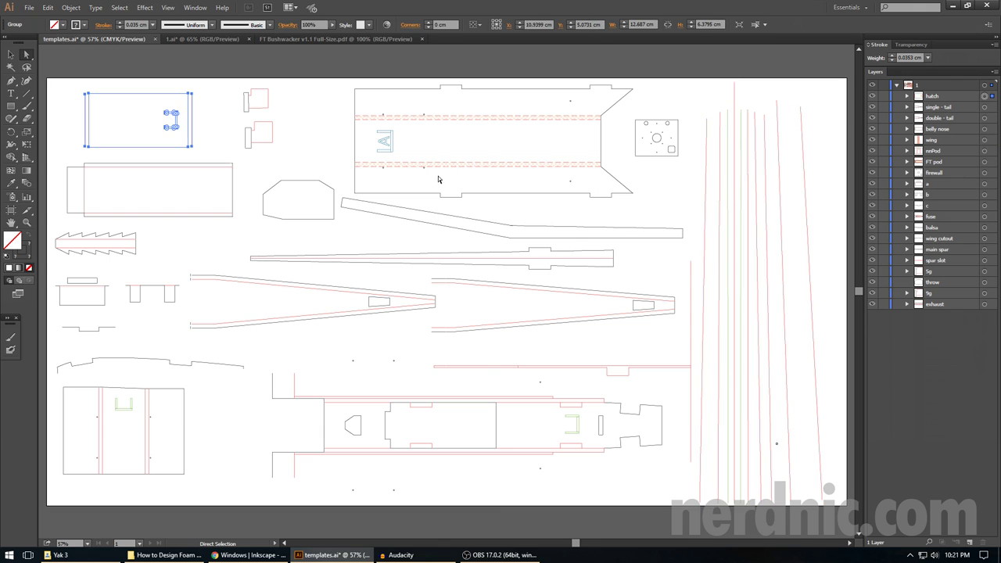
pyautogui.click(326, 133)
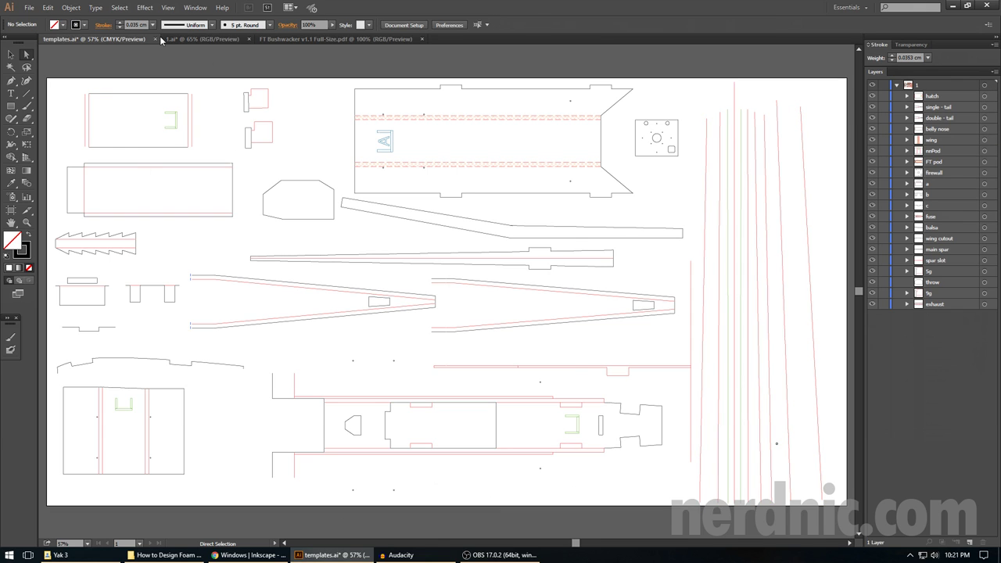
pyautogui.click(12, 55)
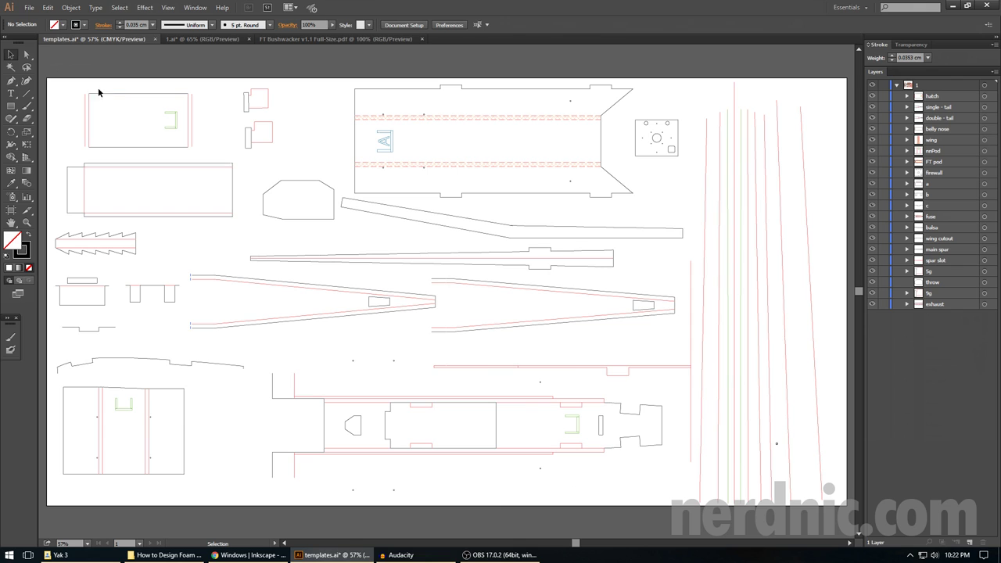
# - Select the hatch group and nudge it slightly up and left in the top-left corner
pyautogui.moveTo(73, 85); pyautogui.dragTo(201, 157)
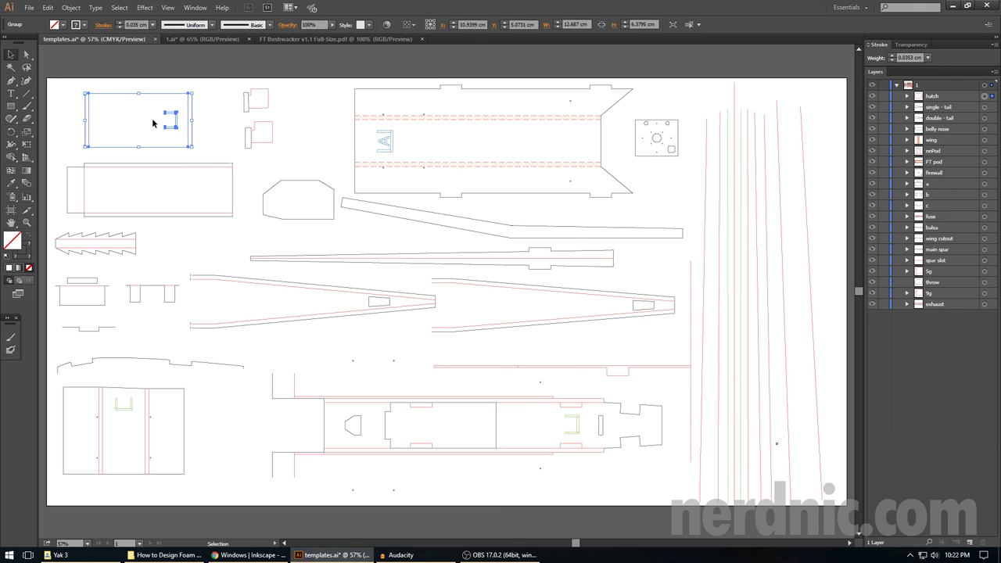
pyautogui.click(193, 93)
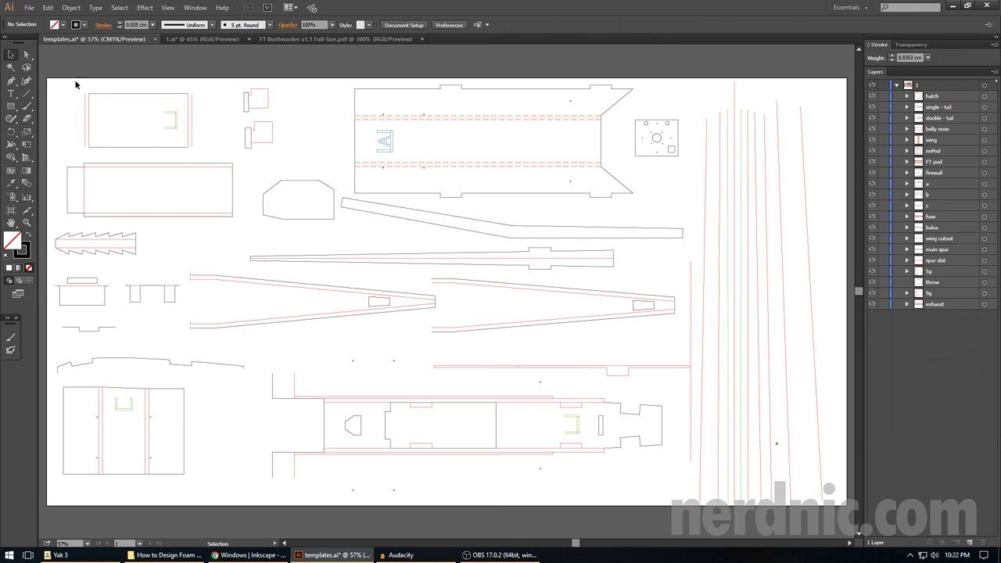
pyautogui.click(122, 94)
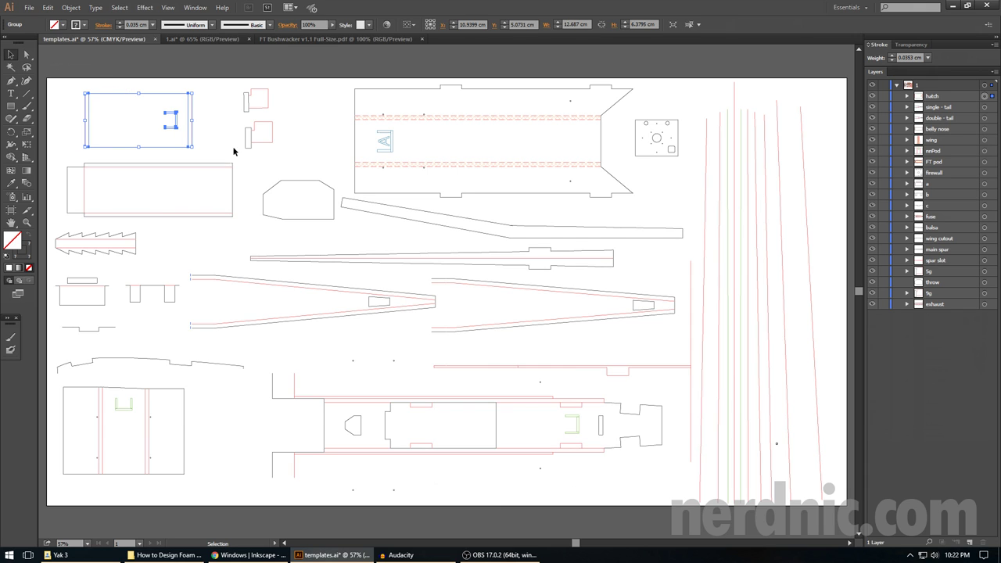
pyautogui.click(985, 106)
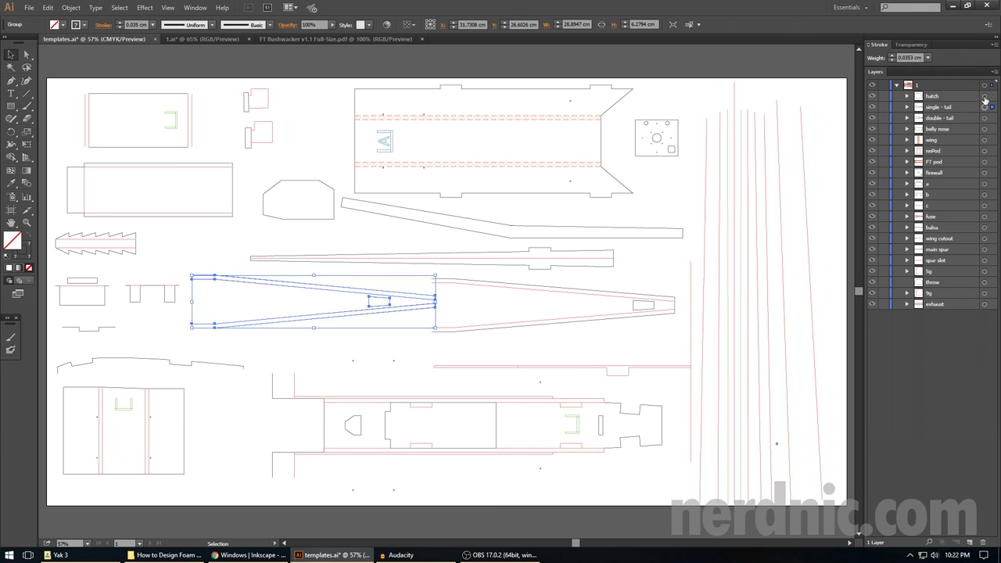
pyautogui.click(983, 96)
pyautogui.click(140, 78)
pyautogui.click(153, 92)
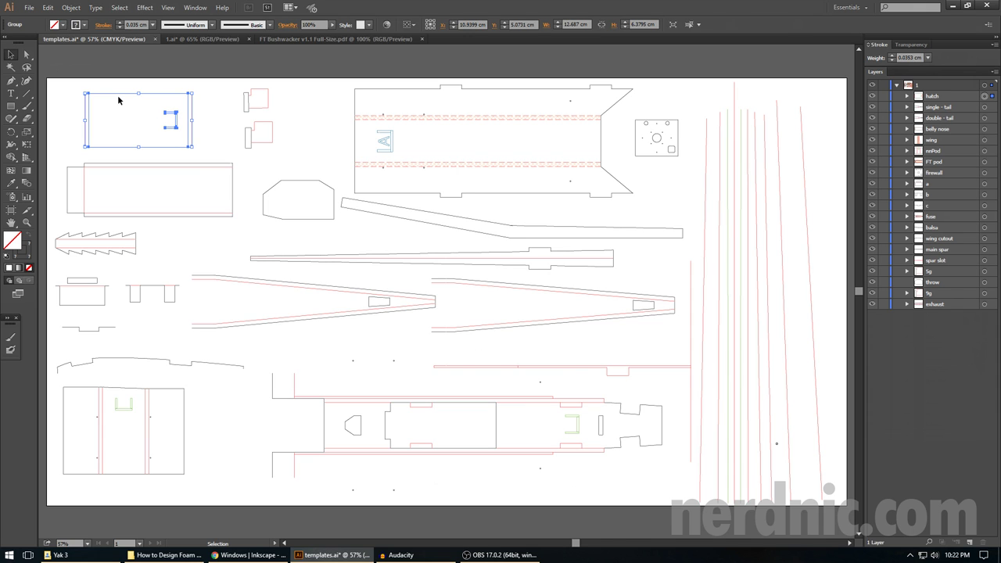
pyautogui.moveTo(119, 99)
pyautogui.mouseDown()
pyautogui.moveTo(179, 104)
pyautogui.moveTo(166, 125)
pyautogui.moveTo(474, 93)
pyautogui.moveTo(110, 96)
pyautogui.mouseUp()
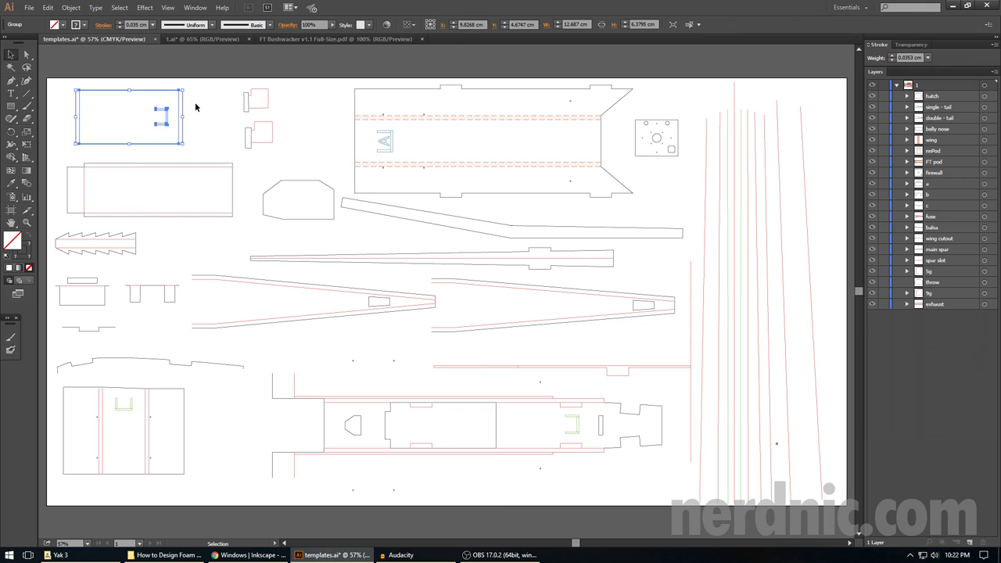
pyautogui.click(195, 109)
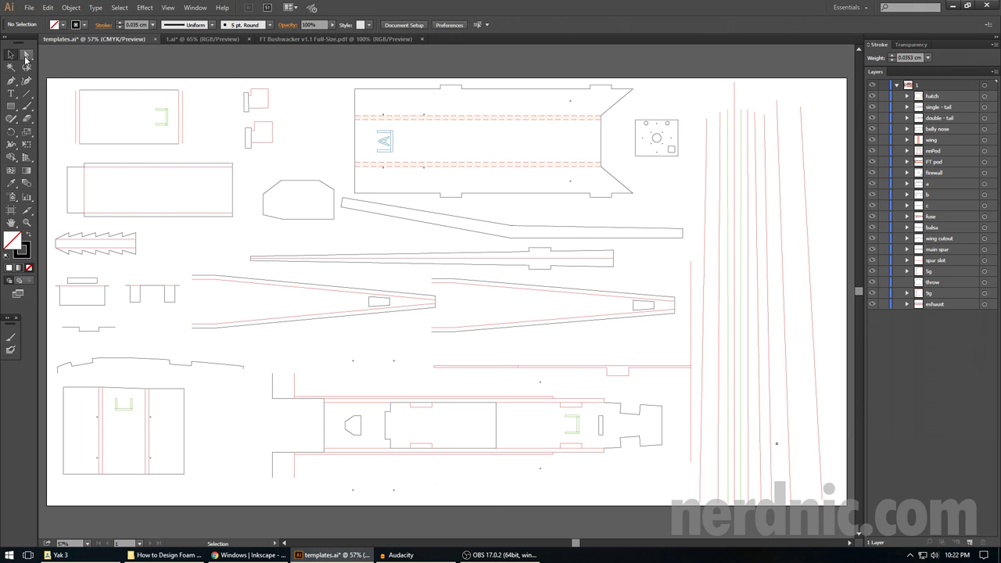
# - Delete the hatch piece's top edge and move its bottom and vertical segments to the right
pyautogui.click(26, 57)
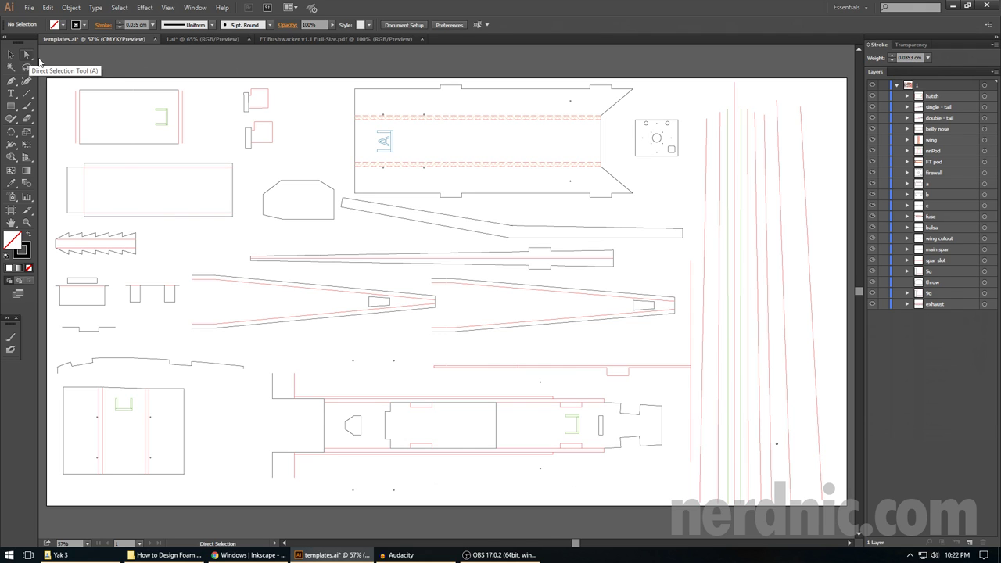
pyautogui.moveTo(129, 93)
pyautogui.mouseDown()
pyautogui.moveTo(118, 115)
pyautogui.moveTo(116, 94)
pyautogui.mouseUp()
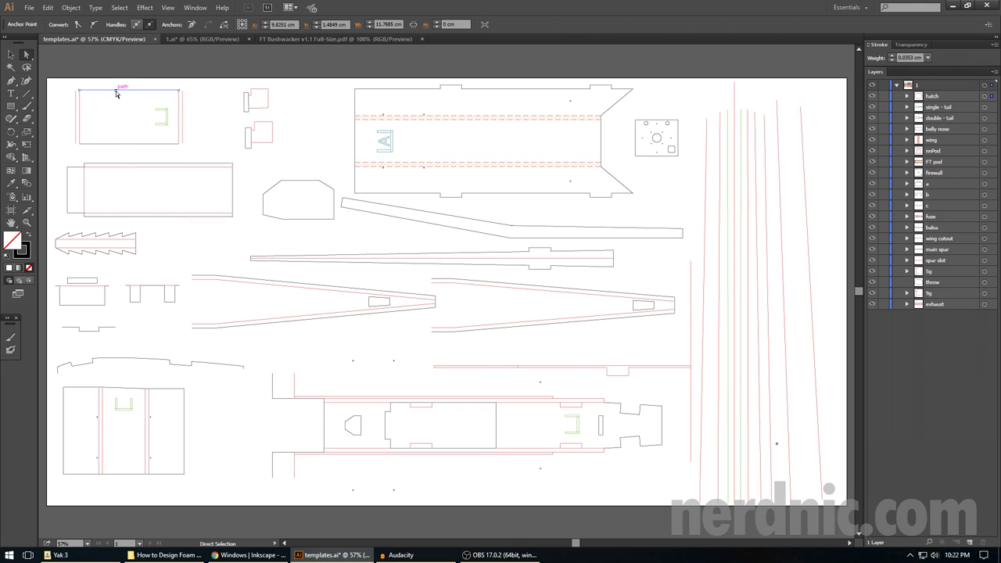
pyautogui.press('Delete')
pyautogui.click(121, 143)
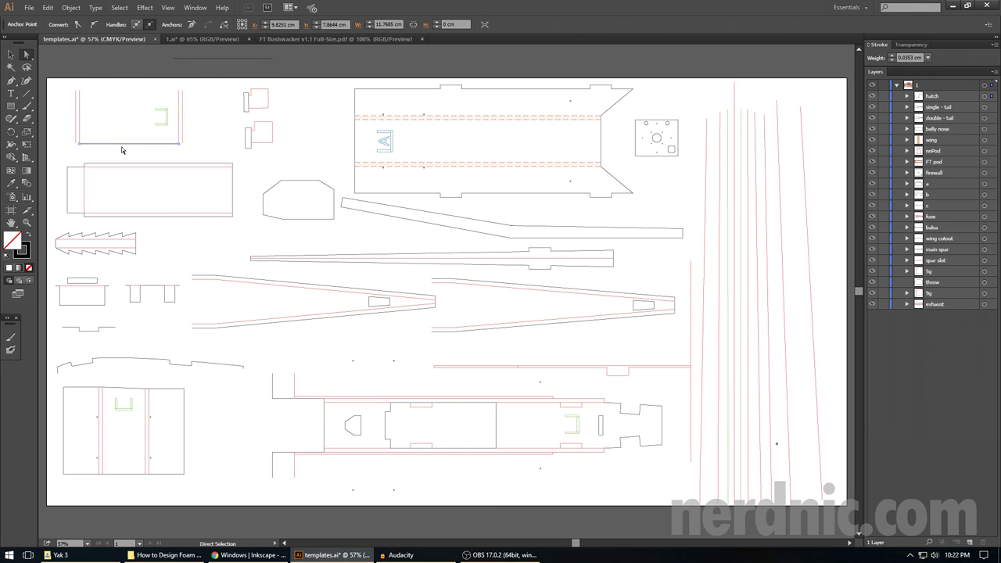
pyautogui.moveTo(125, 143)
pyautogui.mouseDown()
pyautogui.moveTo(305, 139)
pyautogui.moveTo(294, 139)
pyautogui.mouseUp()
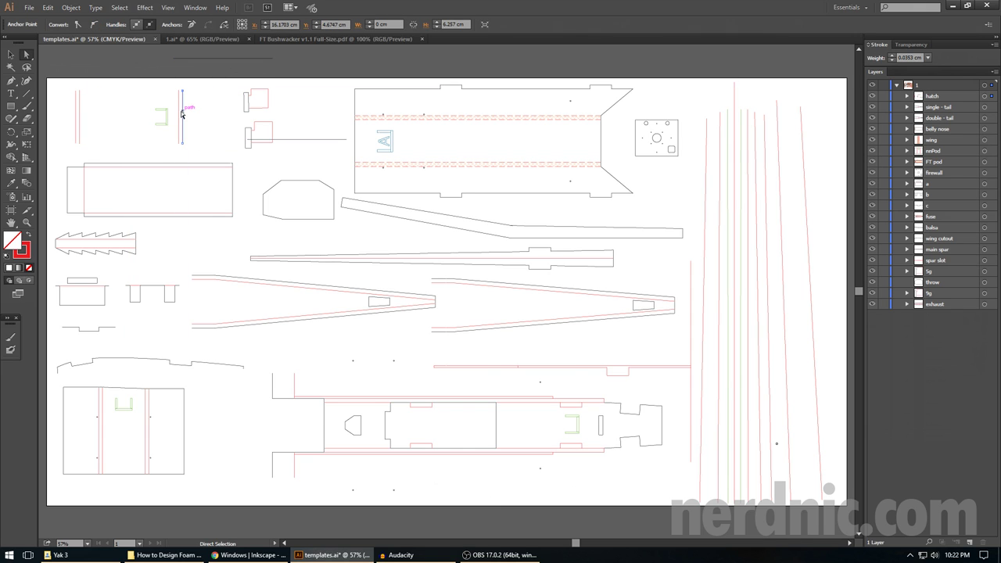
pyautogui.moveTo(184, 115); pyautogui.dragTo(358, 105)
# - Move the whole hatch group left and down, then down-right, then nudge it up
pyautogui.press('v')
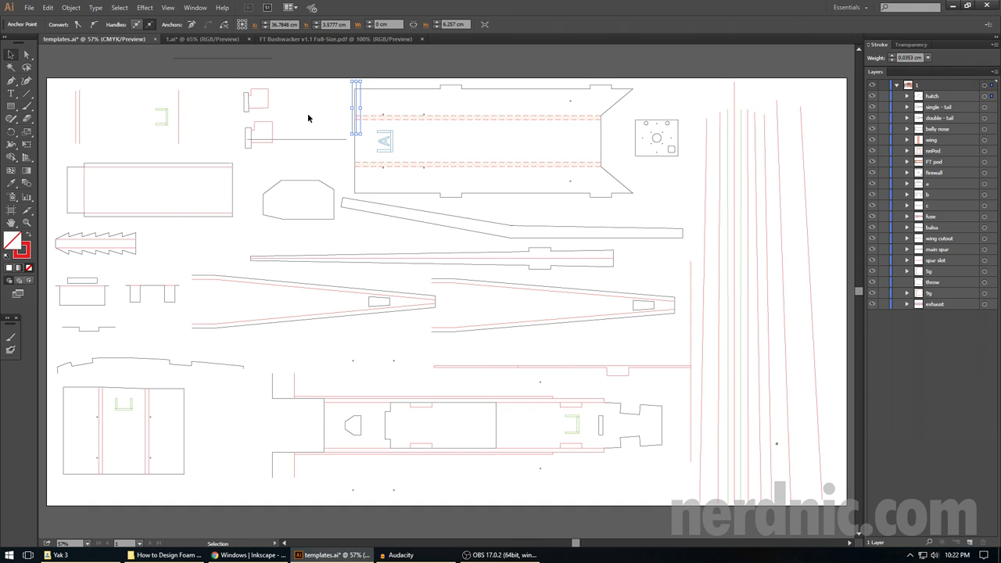
pyautogui.keyDown('shift'); pyautogui.click(178, 111); pyautogui.keyUp('shift')
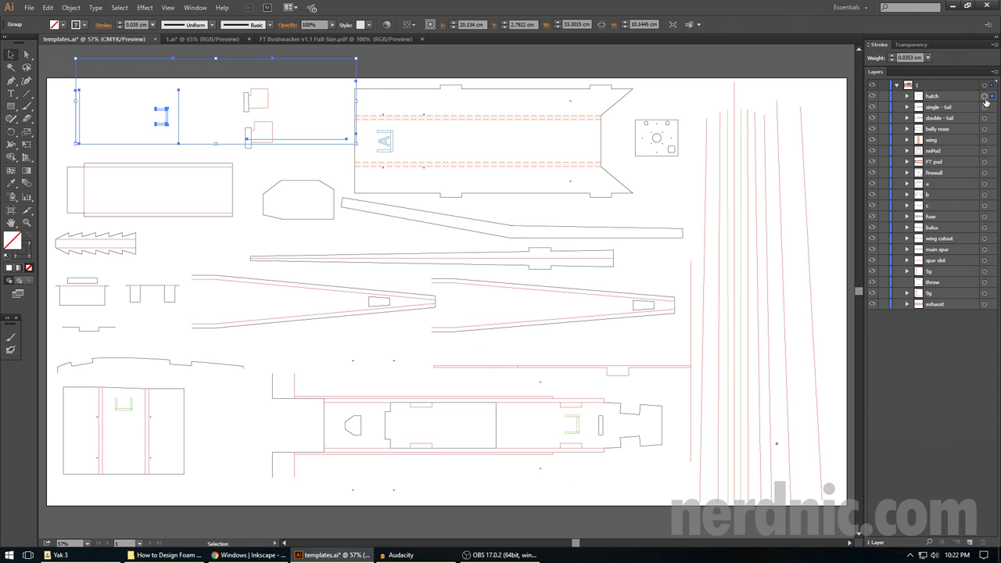
pyautogui.moveTo(178, 97); pyautogui.dragTo(135, 108)
pyautogui.click(196, 68)
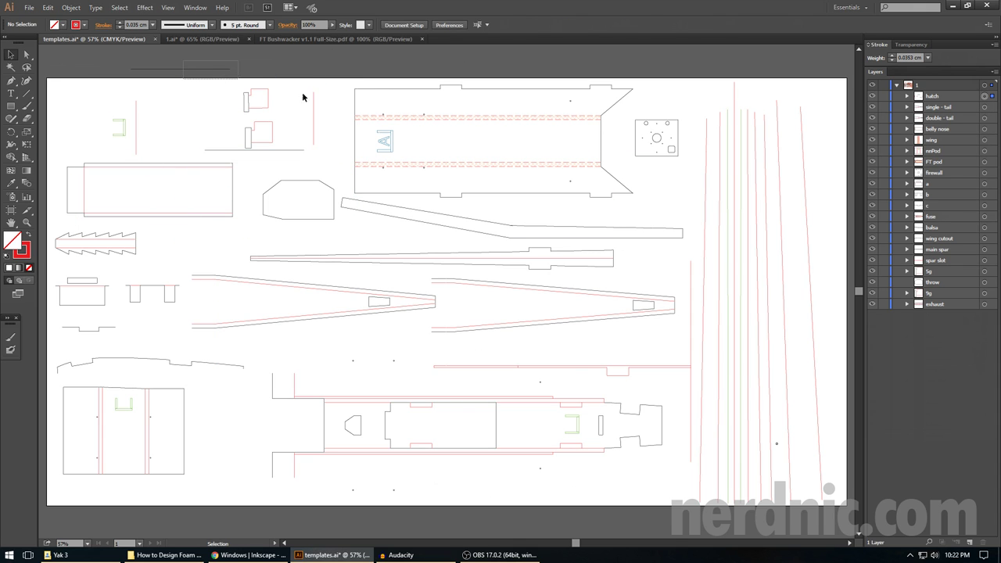
pyautogui.moveTo(267, 143); pyautogui.dragTo(285, 166)
pyautogui.click(197, 109)
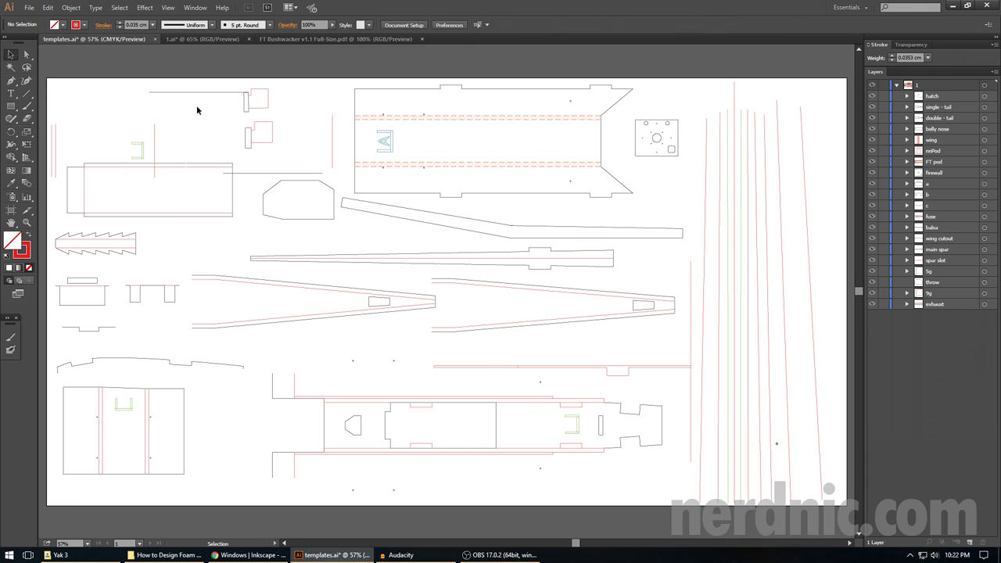
pyautogui.click(137, 151)
pyautogui.moveTo(155, 147); pyautogui.dragTo(167, 133)
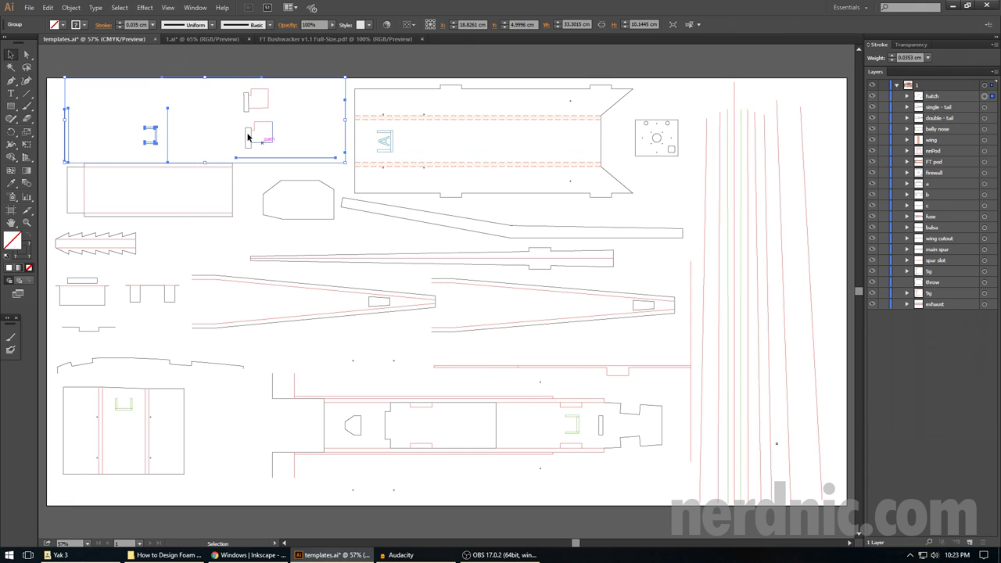
# - Expand the hatch layer in Layers to list its paths and reposition the hatch group
pyautogui.click(907, 96)
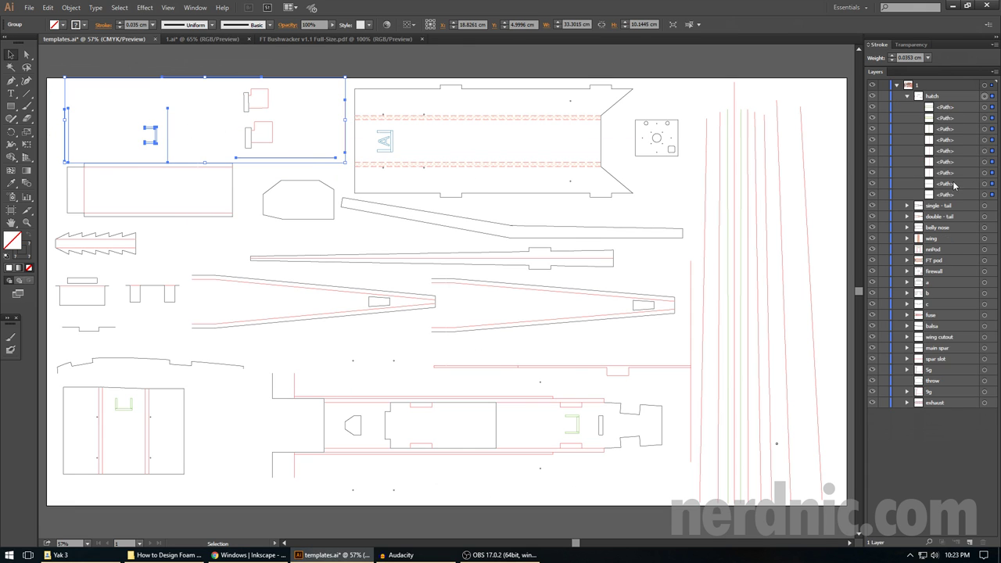
pyautogui.press('a')
pyautogui.click(212, 116)
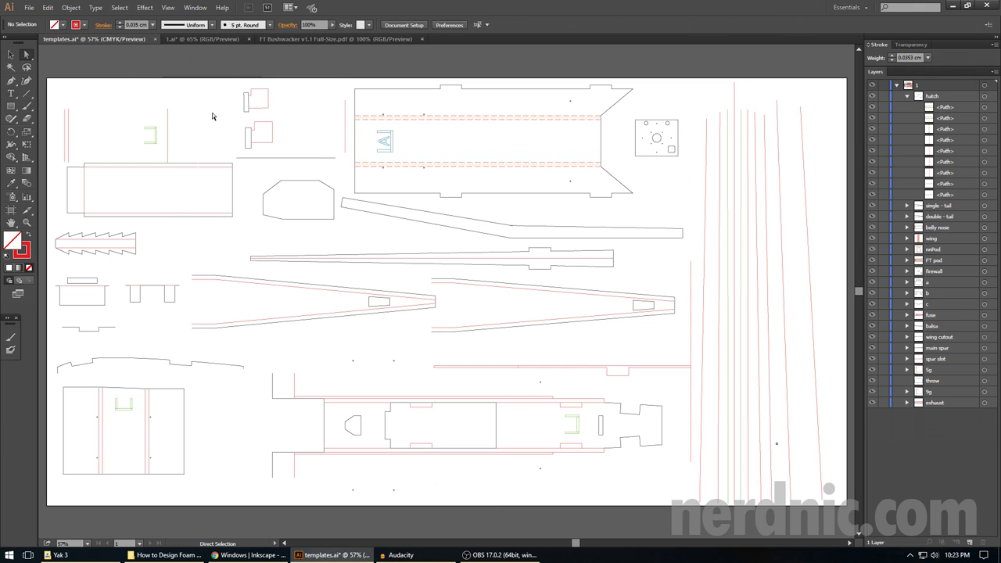
pyautogui.press('v')
pyautogui.moveTo(171, 132); pyautogui.dragTo(177, 122)
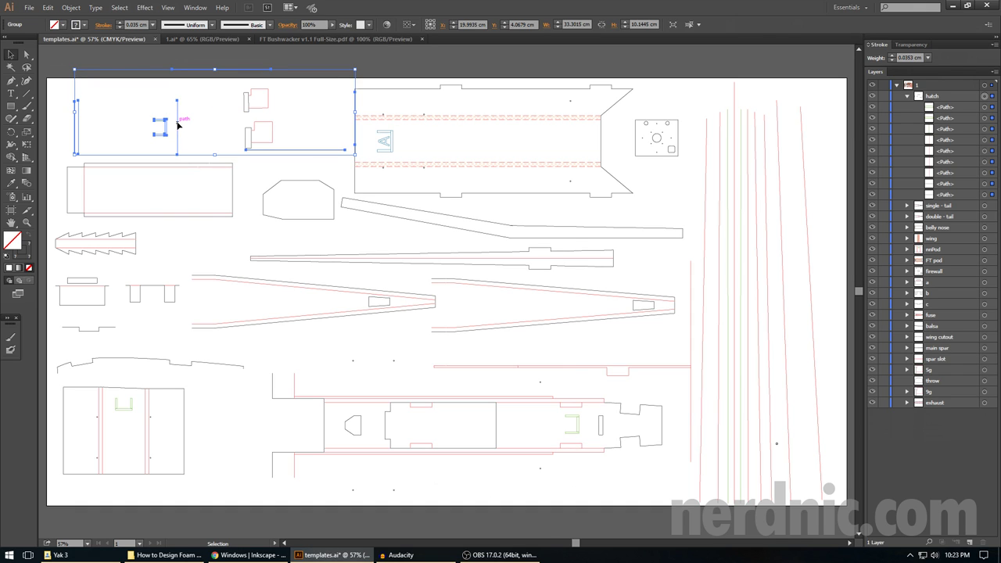
pyautogui.click(204, 87)
# - Move the vertical line at the hatch's left edge up and to the left
pyautogui.press('a')
pyautogui.click(75, 118)
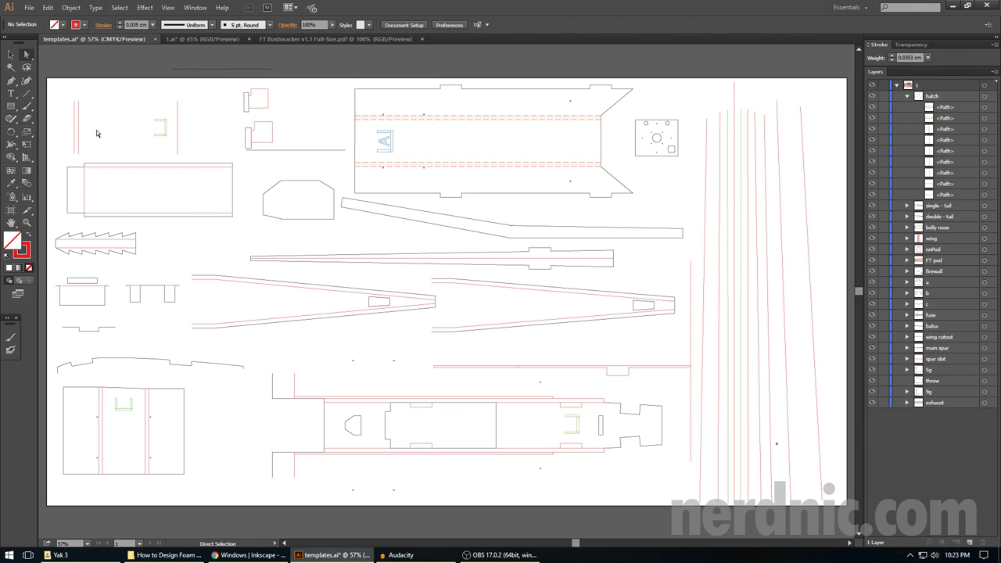
pyautogui.click(76, 124)
pyautogui.moveTo(75, 121); pyautogui.dragTo(64, 81)
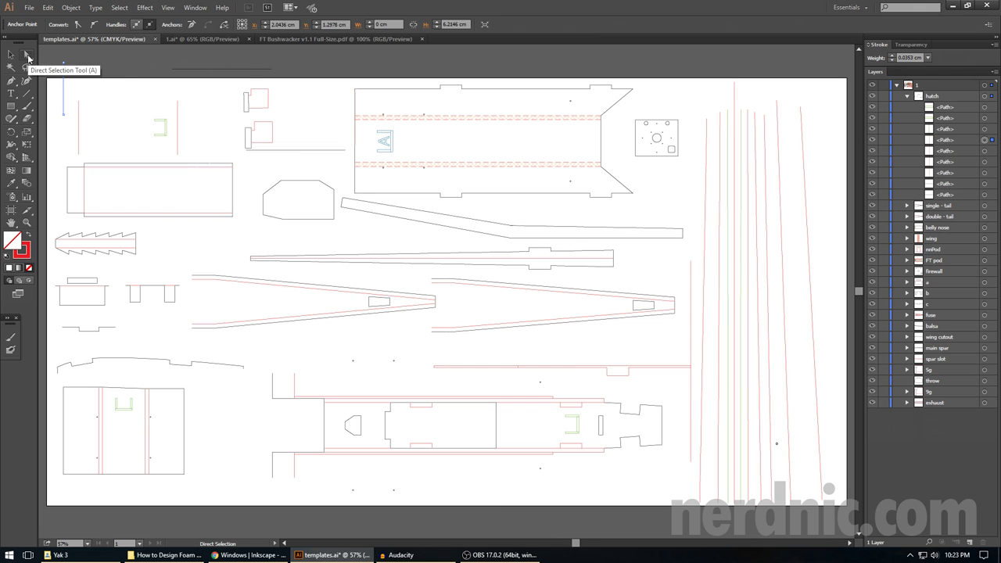
pyautogui.click(107, 104)
# - Nudge the hatch group slightly right within the sheet's top-left corner
pyautogui.press('v')
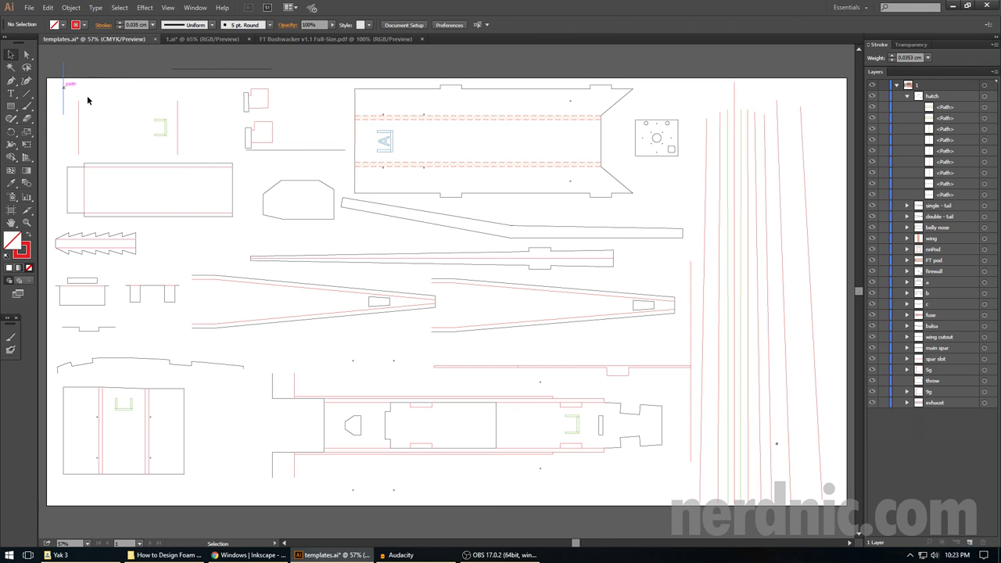
pyautogui.click(178, 122)
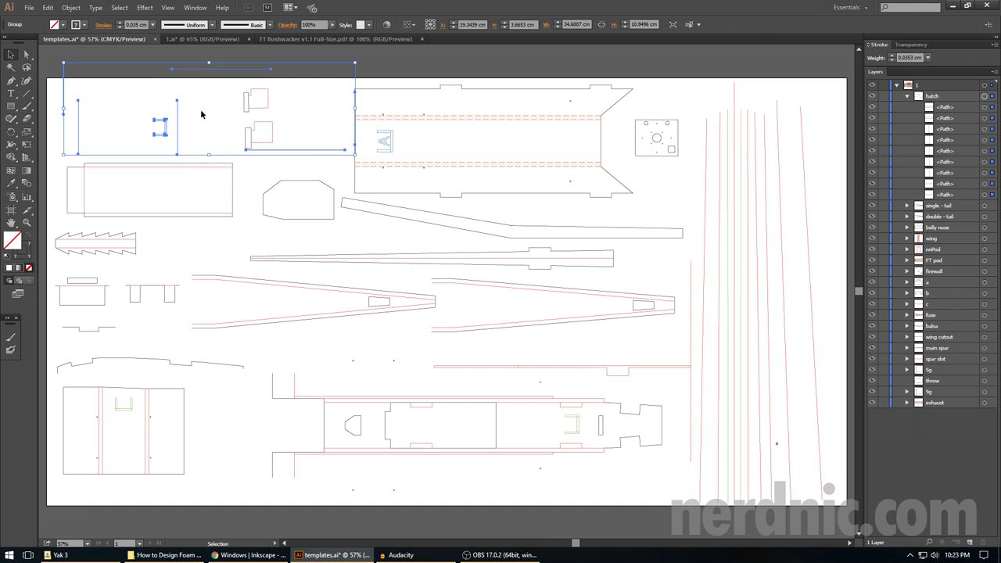
pyautogui.moveTo(180, 117); pyautogui.dragTo(202, 124)
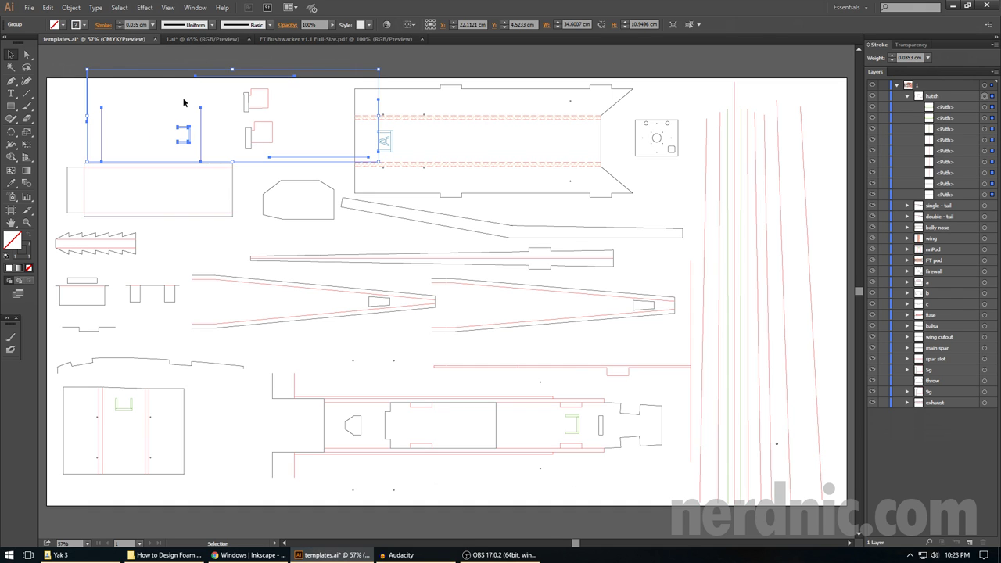
pyautogui.click(184, 101)
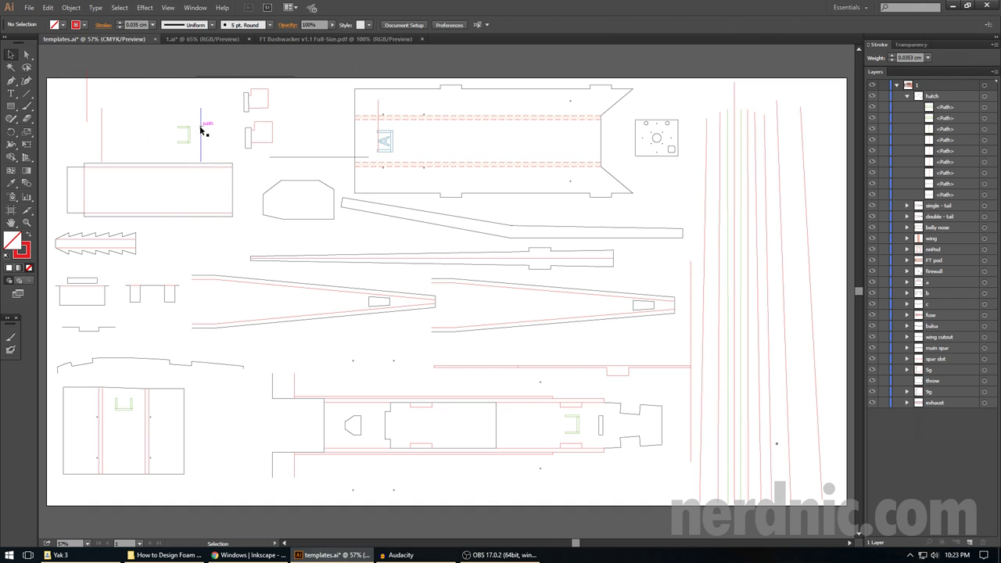
pyautogui.moveTo(201, 131)
pyautogui.mouseDown()
pyautogui.moveTo(183, 104)
pyautogui.moveTo(194, 127)
pyautogui.mouseUp()
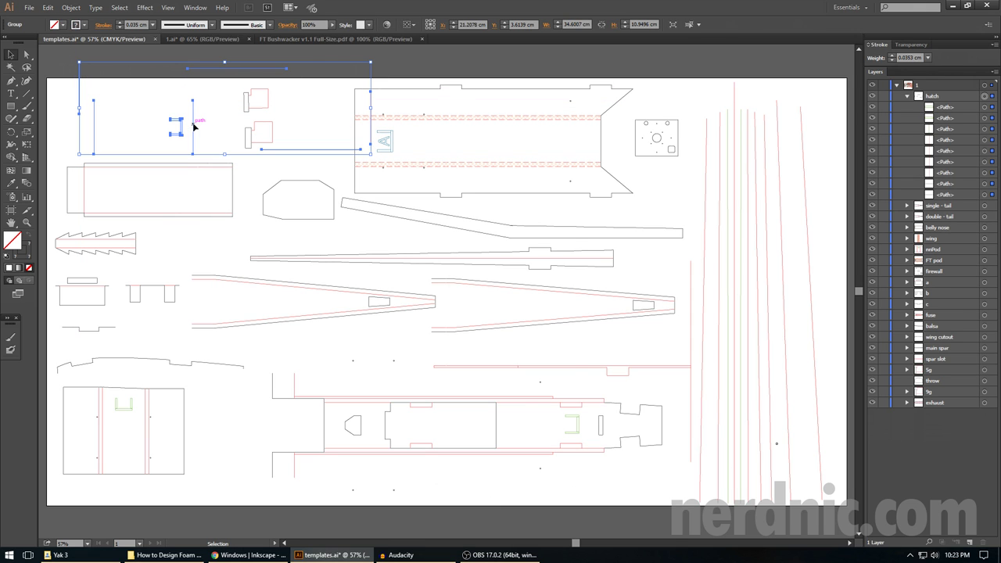
pyautogui.click(241, 154)
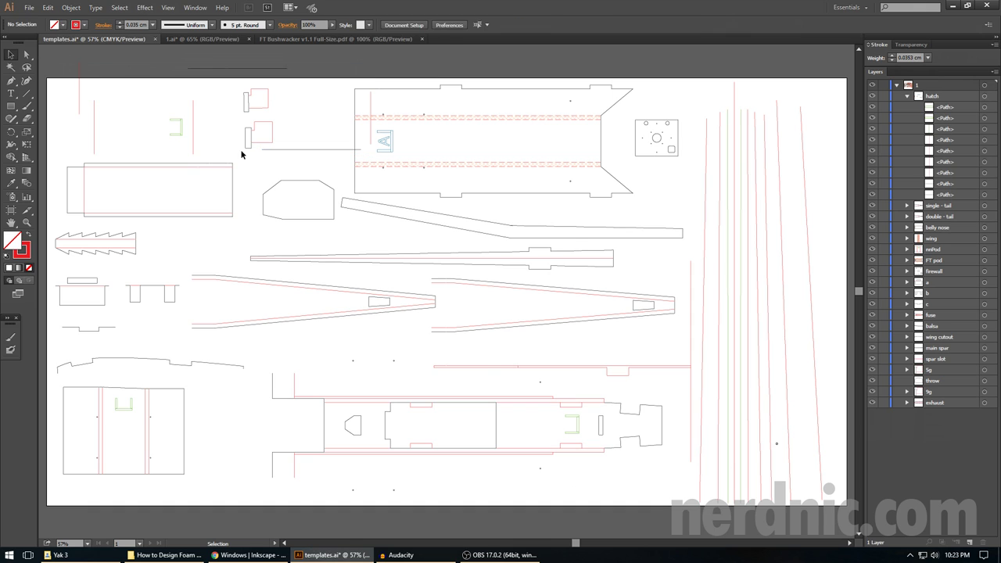
# - Undo the recent hatch group and rectangle moves, restoring the earlier template layout
pyautogui.press('a')
pyautogui.hotkey('ctrl', 'z')
pyautogui.hotkey('ctrl', 'z')
pyautogui.hotkey('ctrl', 'z')
pyautogui.hotkey('ctrl', 'z')
pyautogui.hotkey('ctrl', 'z')
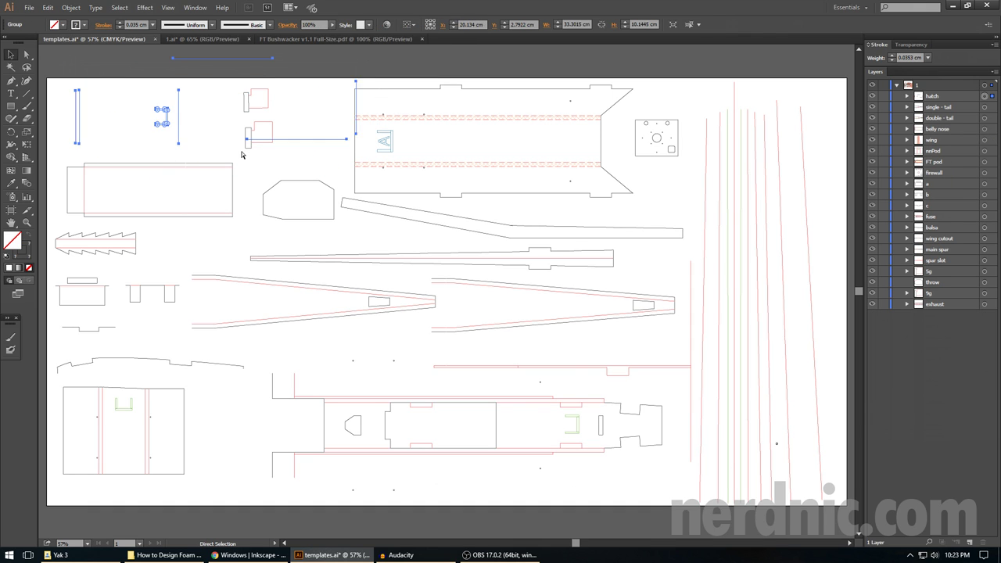
pyautogui.hotkey('ctrl', 'z')
pyautogui.hotkey('ctrl', 'z')
pyautogui.hotkey('ctrl', 'z')
pyautogui.hotkey('ctrl', 'z')
pyautogui.hotkey('ctrl', 'z')
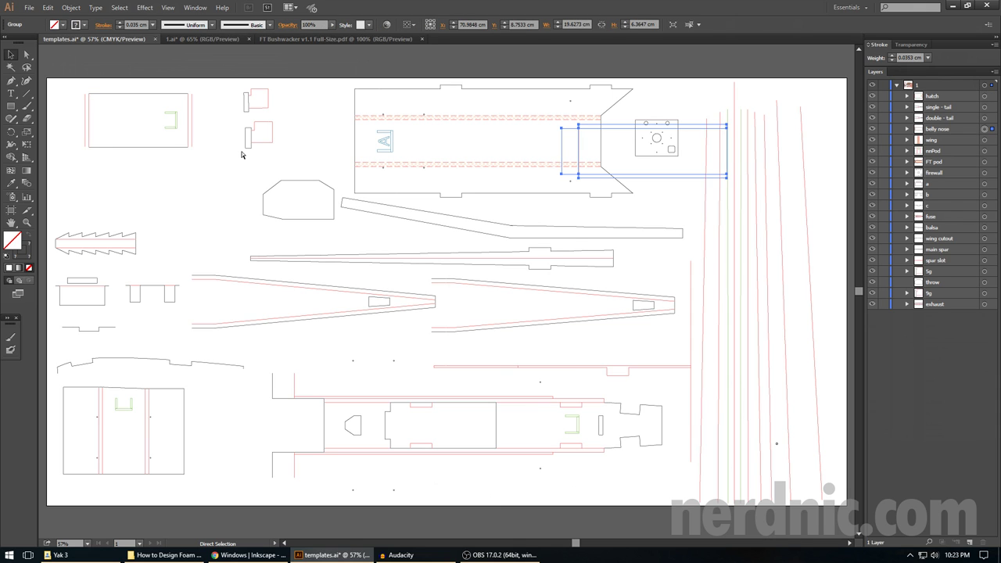
pyautogui.hotkey('ctrl', 'z')
pyautogui.hotkey('ctrl', 'z')
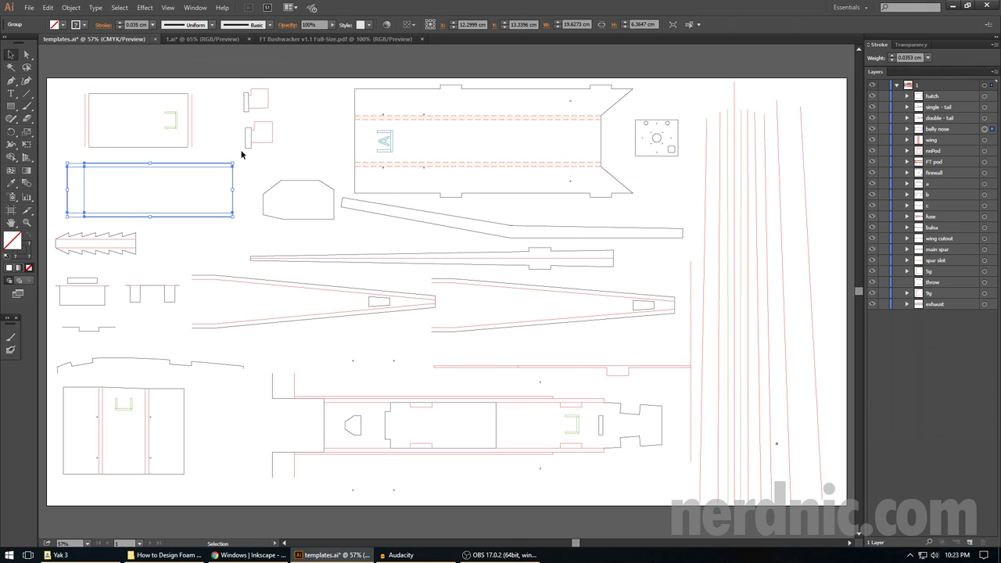
pyautogui.hotkey('ctrl', 'shift', 'z')
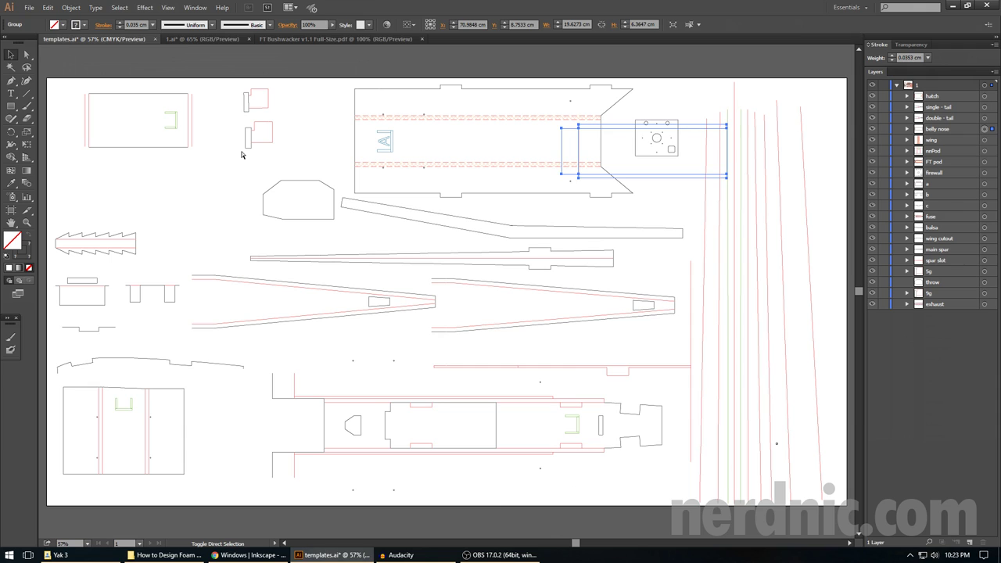
pyautogui.hotkey('ctrl', 'z')
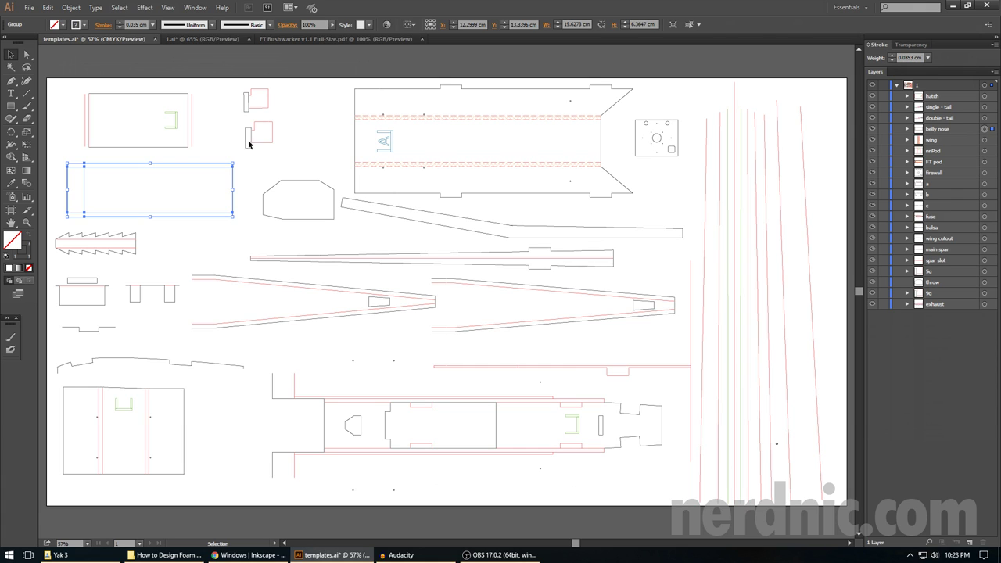
pyautogui.click(227, 147)
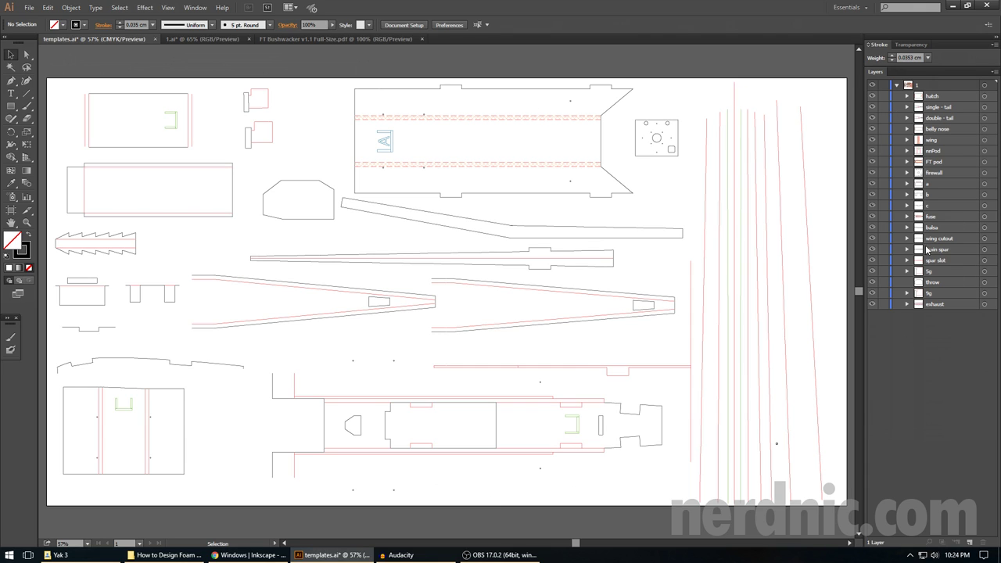
# - Switch to the 1.ai document and select the placed Yak-3 plan image
pyautogui.click(212, 40)
pyautogui.hotkey('ctrl', 'a')
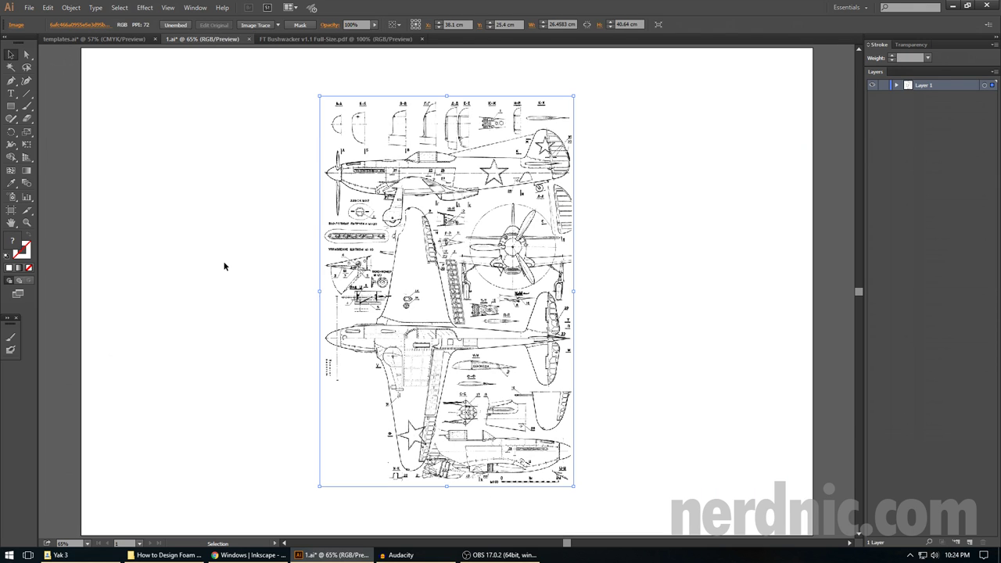
# - Deselect the Yak-3 plan image and go back to the templates.ai document
pyautogui.click(223, 265)
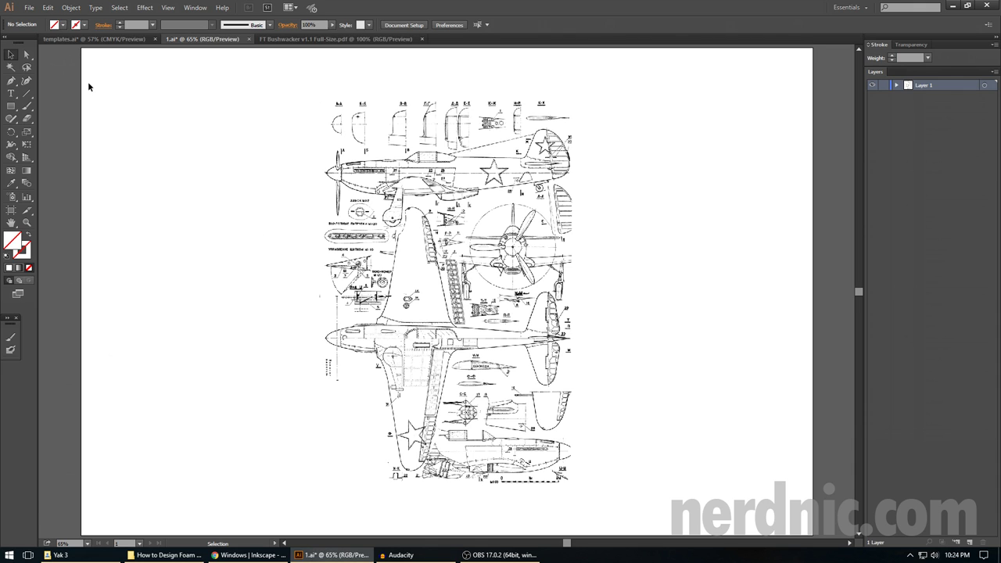
pyautogui.click(90, 39)
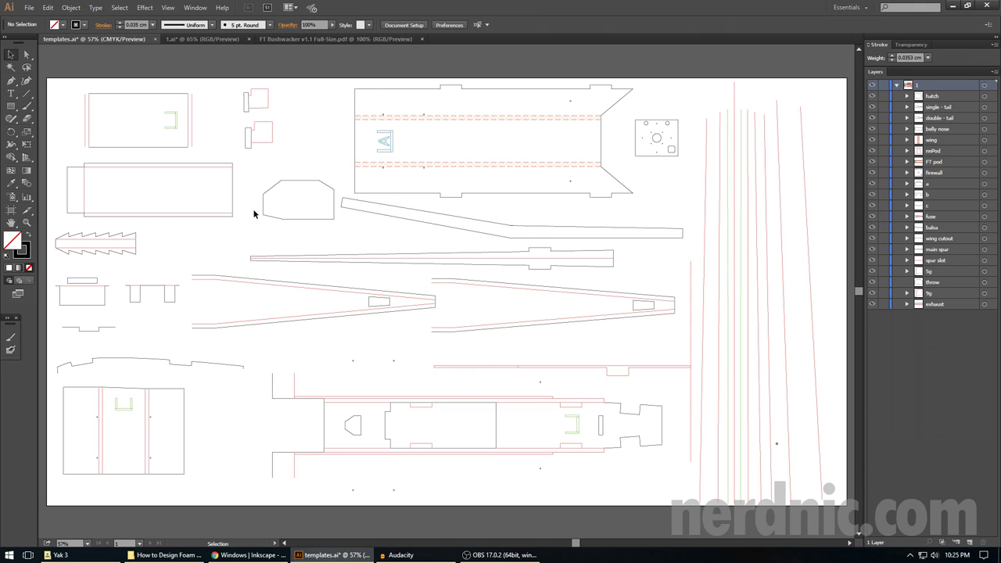
pyautogui.click(48, 8)
pyautogui.moveTo(98, 338)
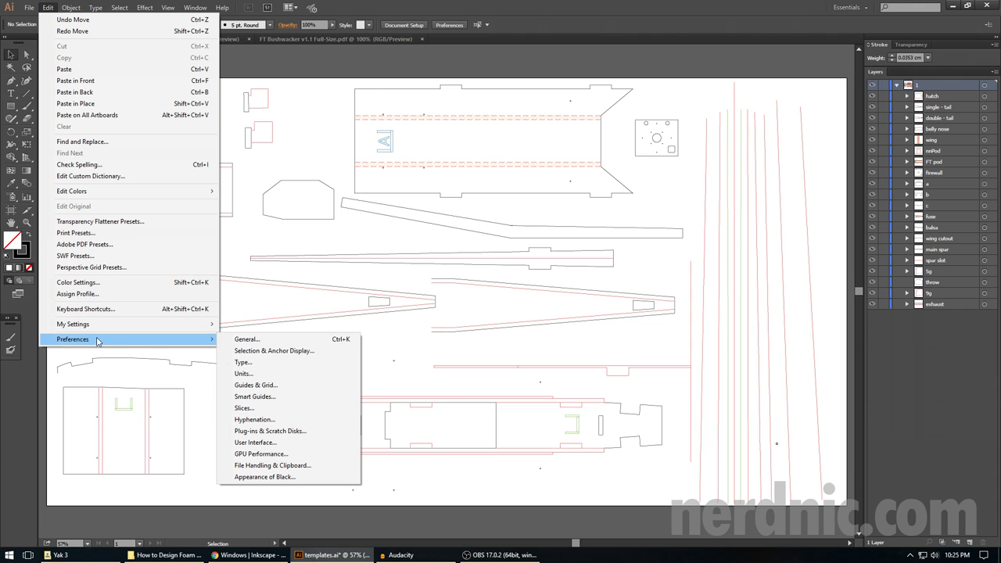
pyautogui.click(243, 373)
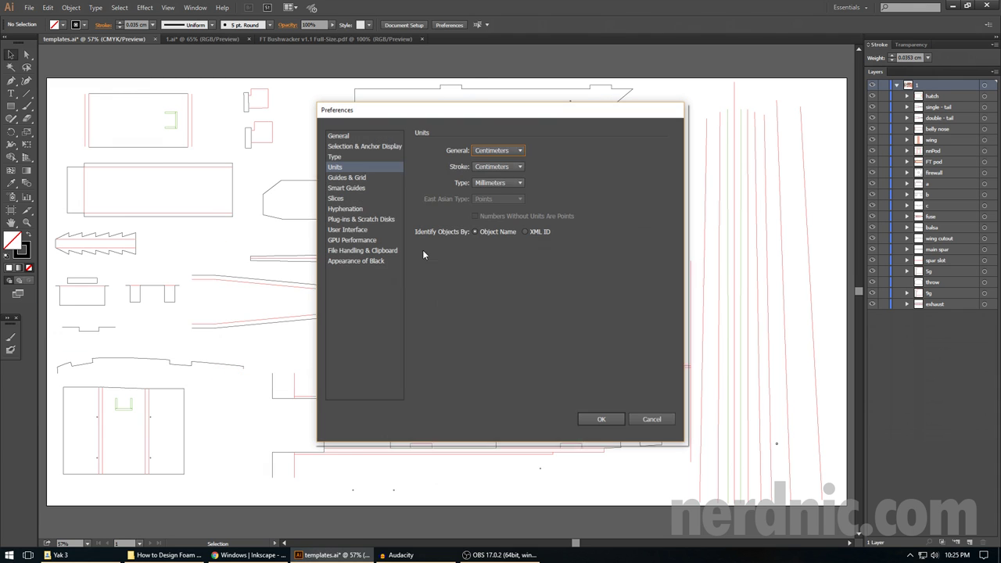
pyautogui.click(500, 150)
pyautogui.click(497, 184)
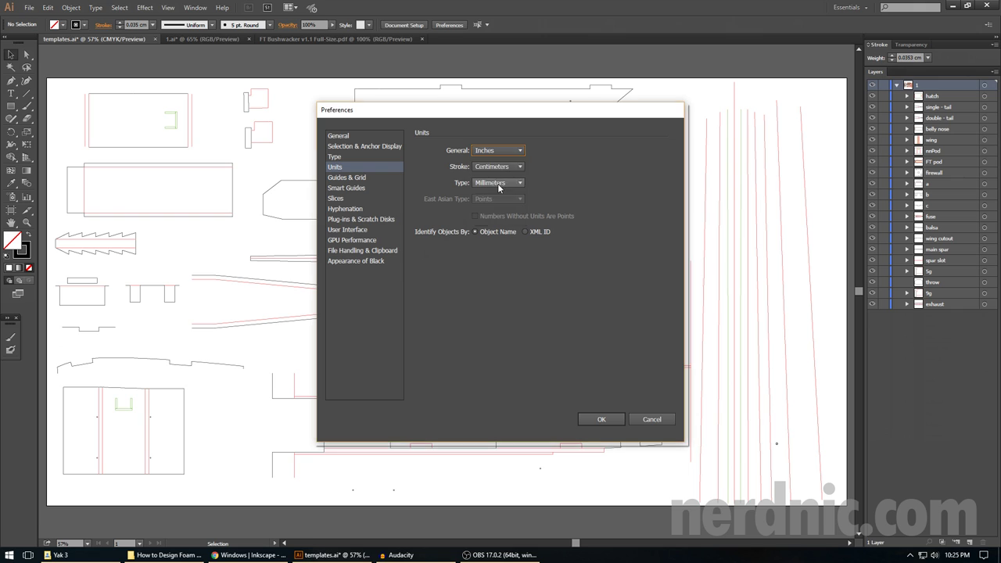
pyautogui.click(497, 167)
pyautogui.click(498, 203)
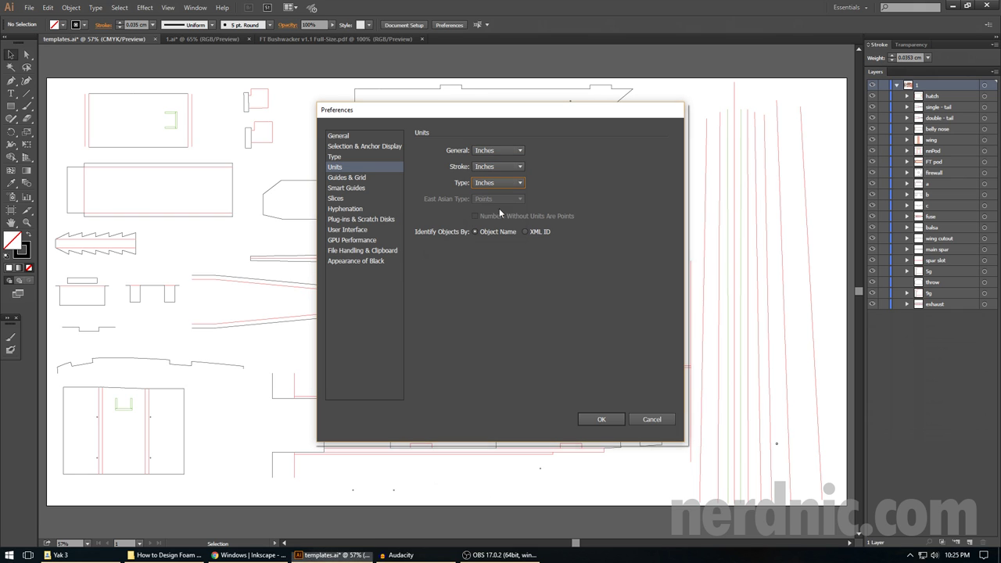
pyautogui.click(652, 420)
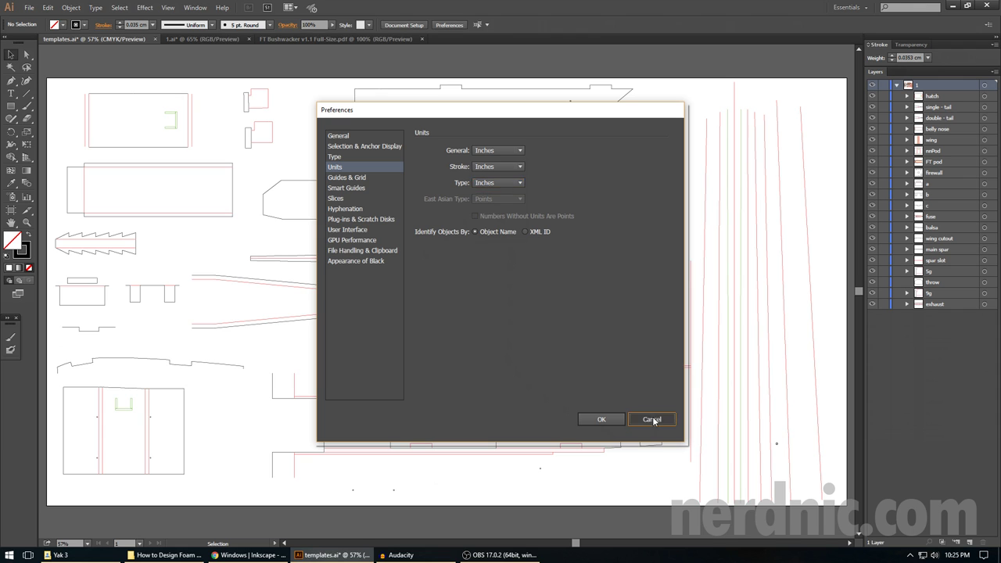
pyautogui.click(25, 95)
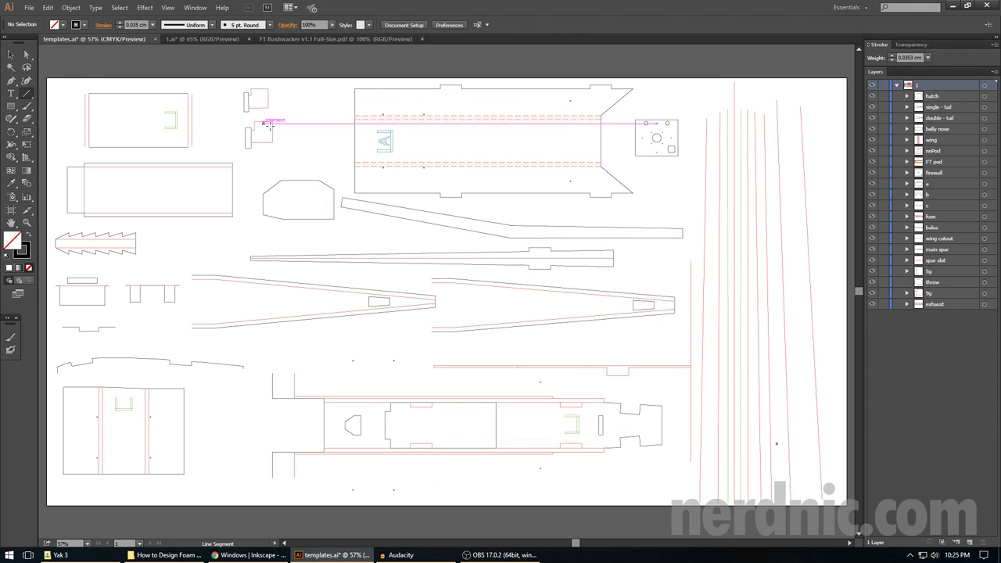
# - Draw and undo a test measuring line across the template parts, then switch to 1.ai
pyautogui.moveTo(288, 115); pyautogui.dragTo(334, 115)
pyautogui.hotkey('ctrl', 'z')
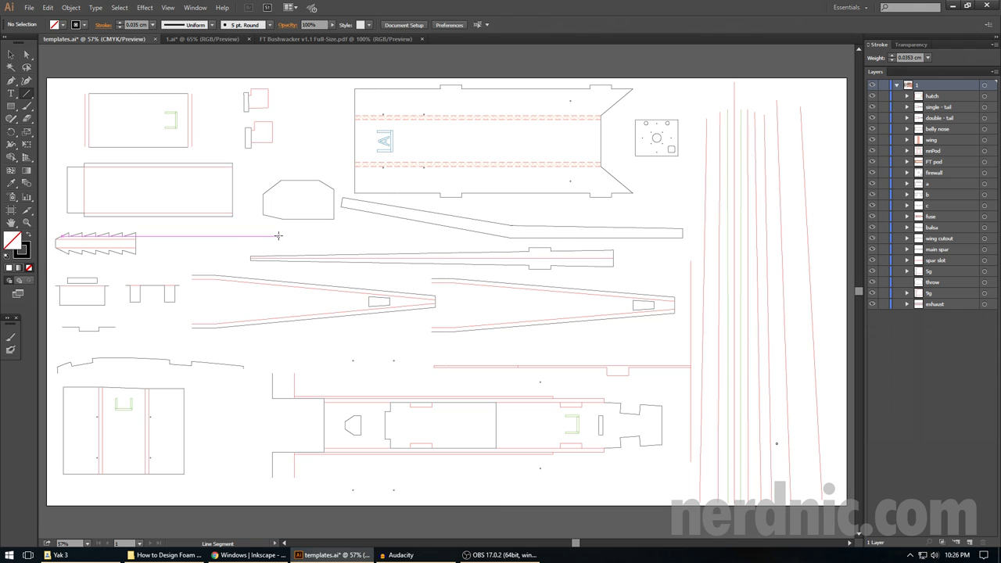
pyautogui.click(217, 39)
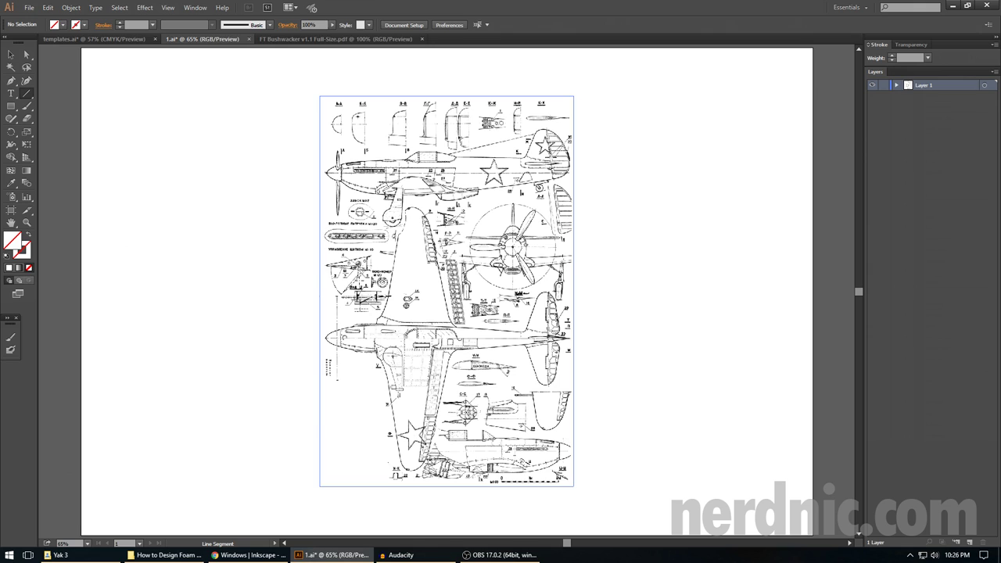
pyautogui.hotkey('ctrl', 'shift', 'a')
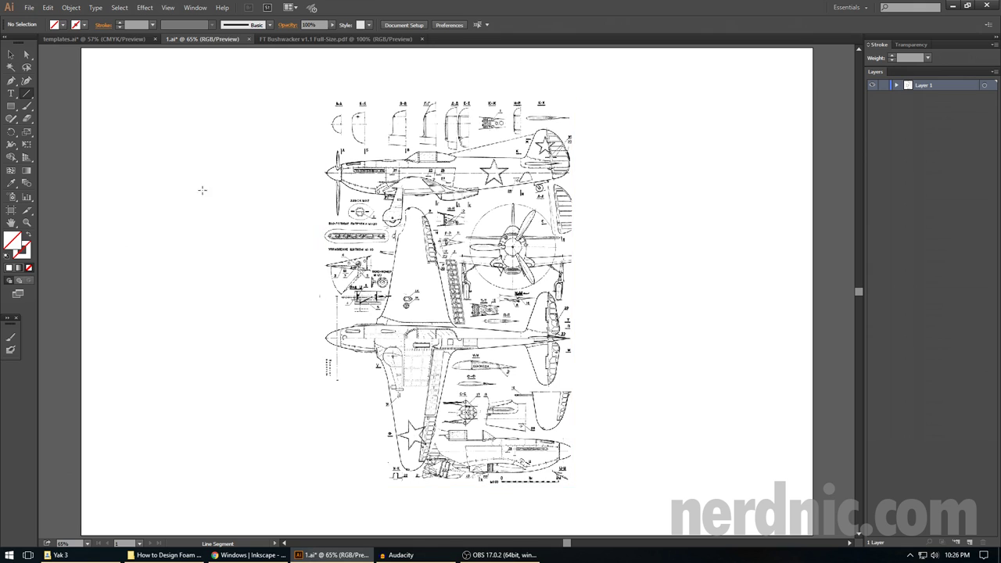
pyautogui.click(27, 93)
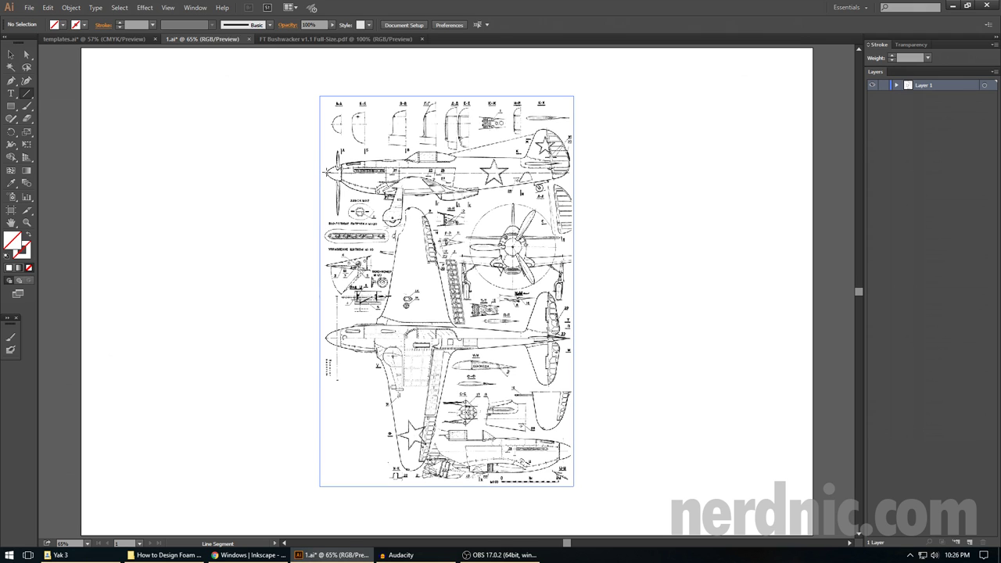
pyautogui.hotkey('ctrl', 'shift', 'a')
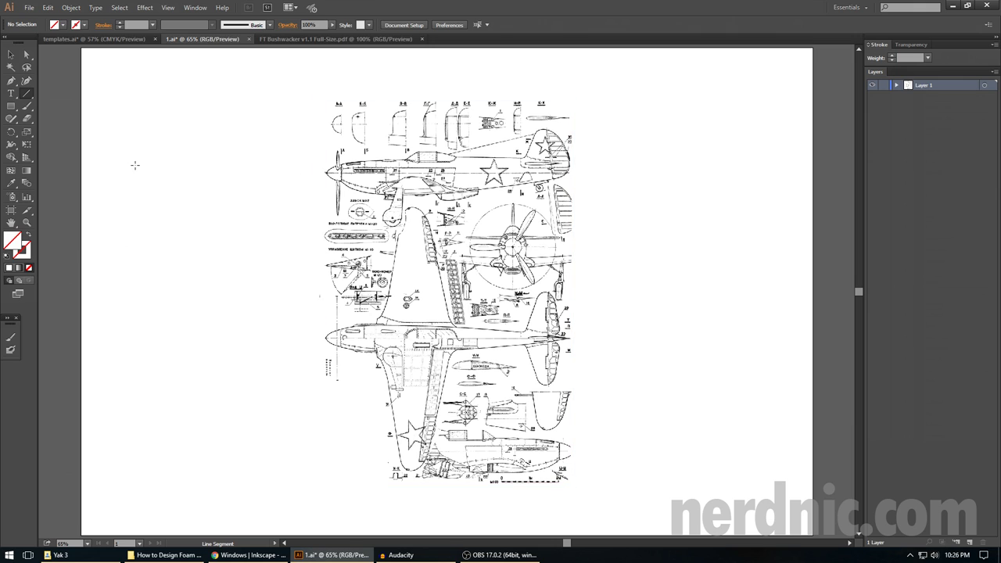
pyautogui.moveTo(134, 164); pyautogui.dragTo(254, 172)
pyautogui.hotkey('ctrl', 'z')
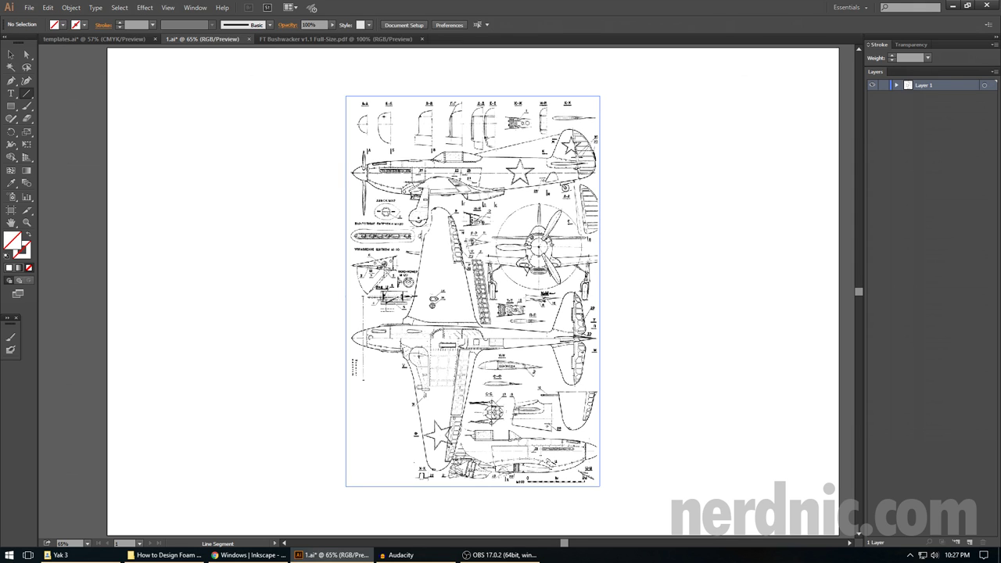
pyautogui.moveTo(438, 207); pyautogui.dragTo(437, 469)
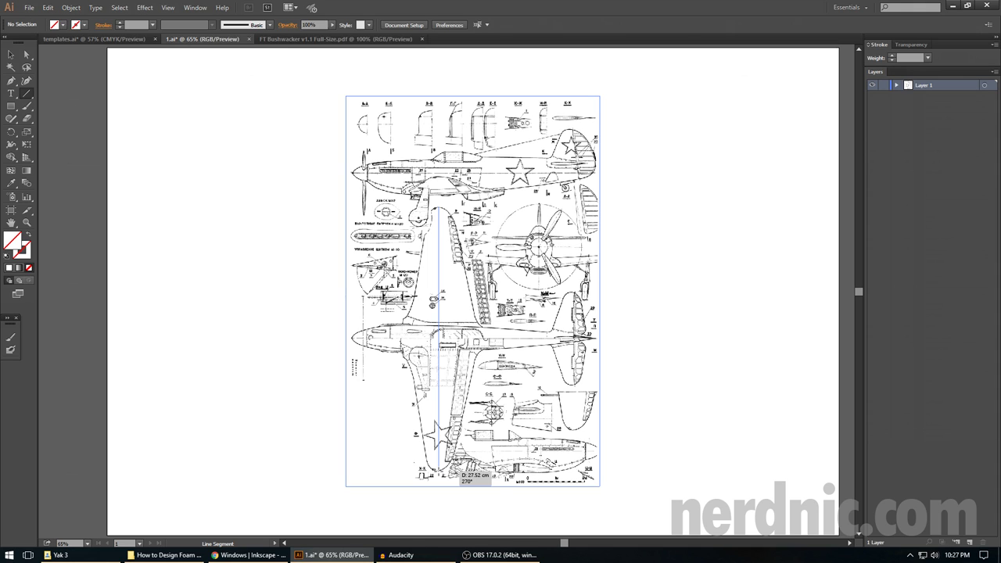
pyautogui.moveTo(437, 469); pyautogui.dragTo(437, 469)
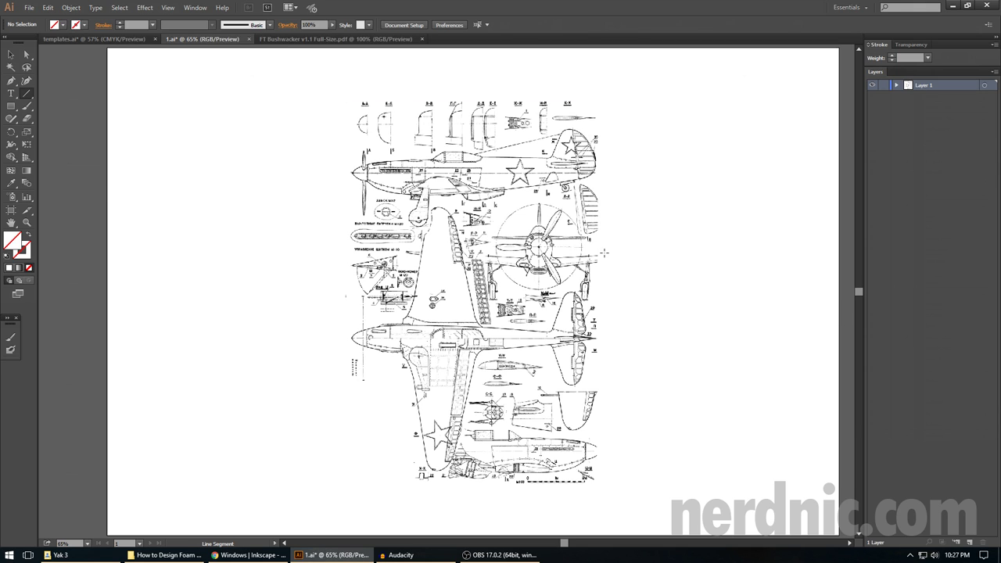
pyautogui.press('v')
# - Zoom out until the whole artboard around the blueprint fits, removing a stray test line
pyautogui.hotkey('ctrl', '-')
pyautogui.hotkey('ctrl', '-')
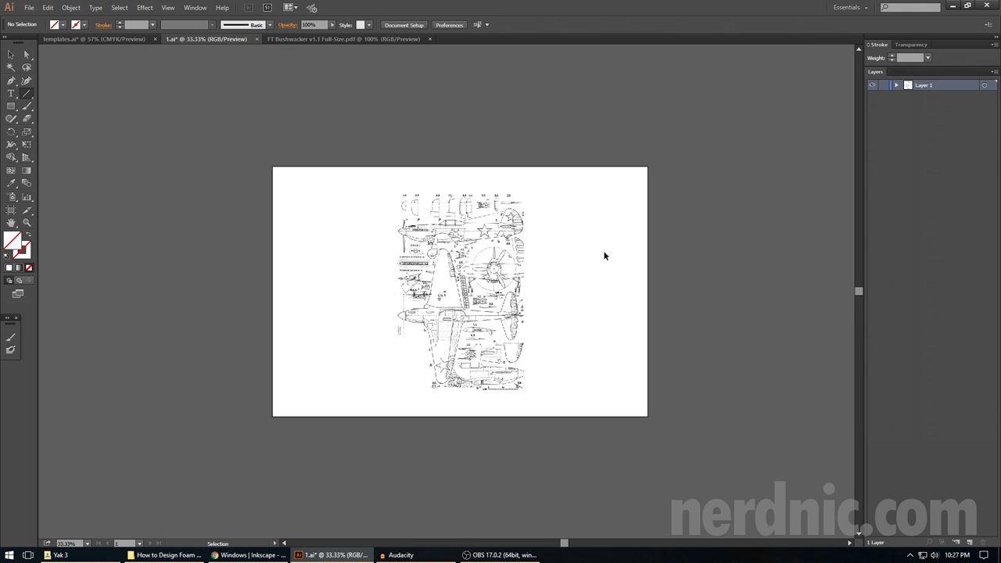
pyautogui.hotkey('ctrl', '+')
pyautogui.hotkey('ctrl', '+')
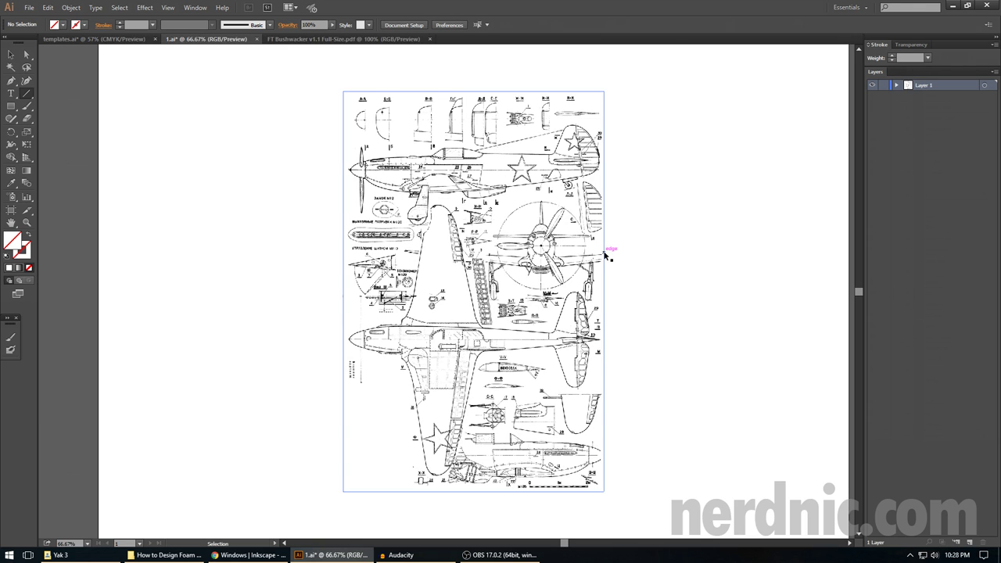
pyautogui.hotkey('ctrl', '-')
pyautogui.press('\\')
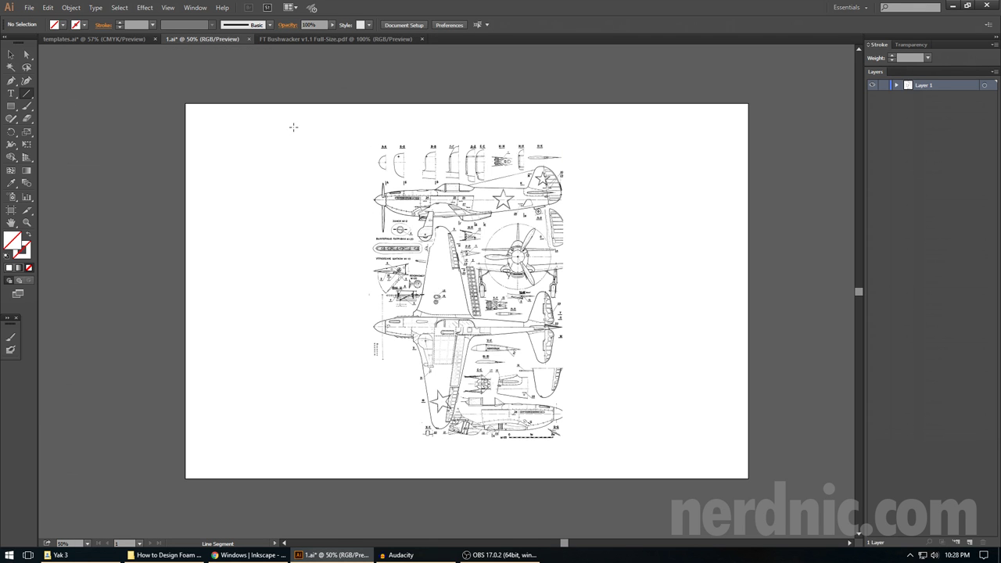
pyautogui.moveTo(186, 101); pyautogui.dragTo(202, 172)
pyautogui.hotkey('ctrl', 'z')
# - Select the blueprint image with Direct Selection to check its size, deselect it, then open Document Setup
pyautogui.click(25, 54)
pyautogui.moveTo(162, 118); pyautogui.dragTo(755, 488)
pyautogui.click(436, 179)
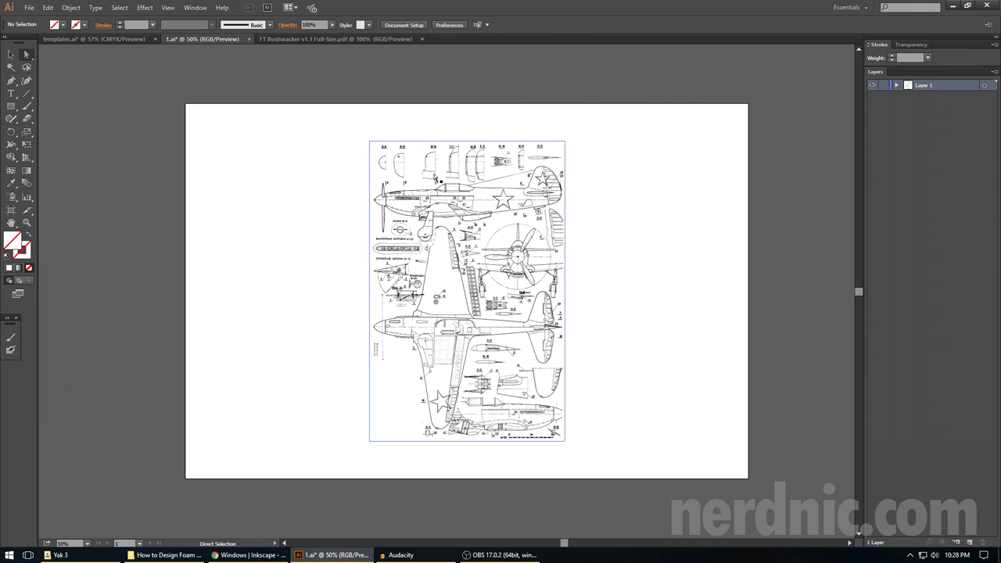
pyautogui.click(332, 227)
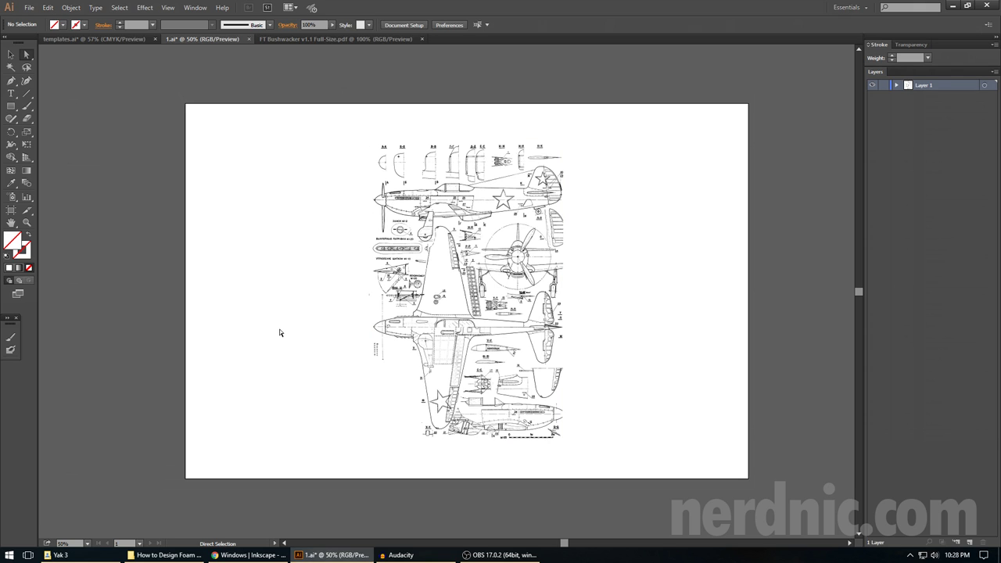
pyautogui.moveTo(179, 95); pyautogui.dragTo(756, 489)
pyautogui.moveTo(756, 489); pyautogui.dragTo(756, 486)
pyautogui.moveTo(755, 488); pyautogui.dragTo(755, 488)
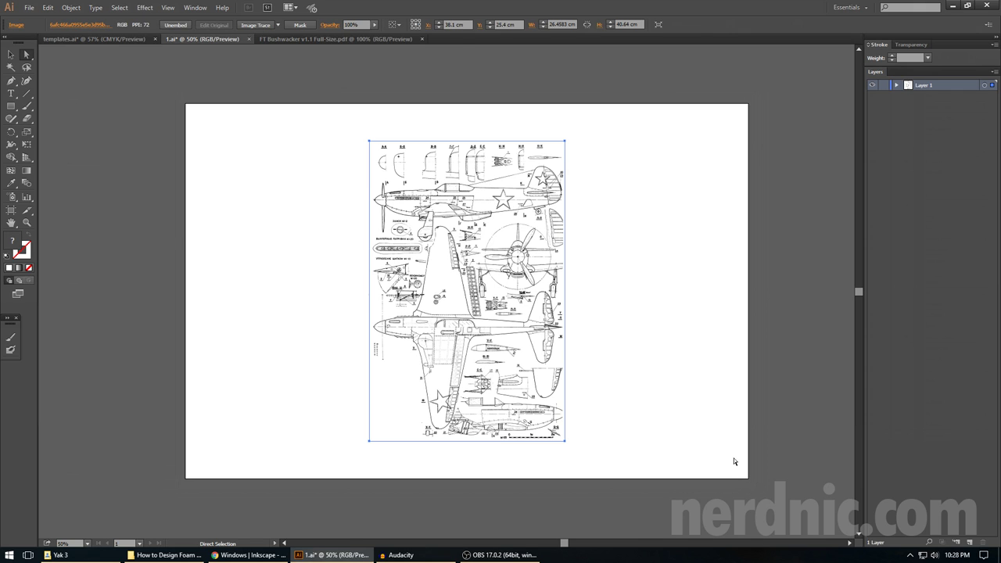
pyautogui.click(734, 459)
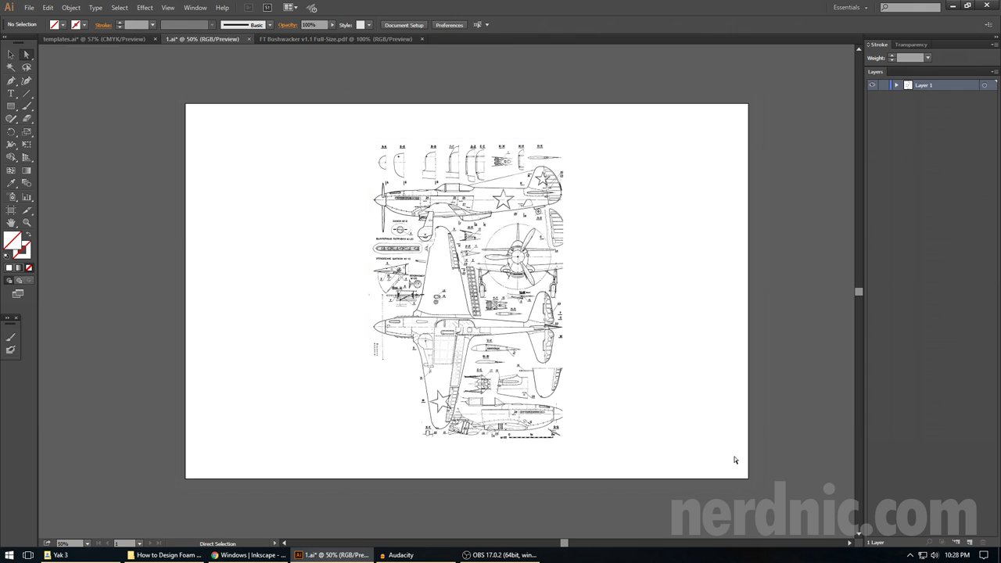
pyautogui.click(388, 26)
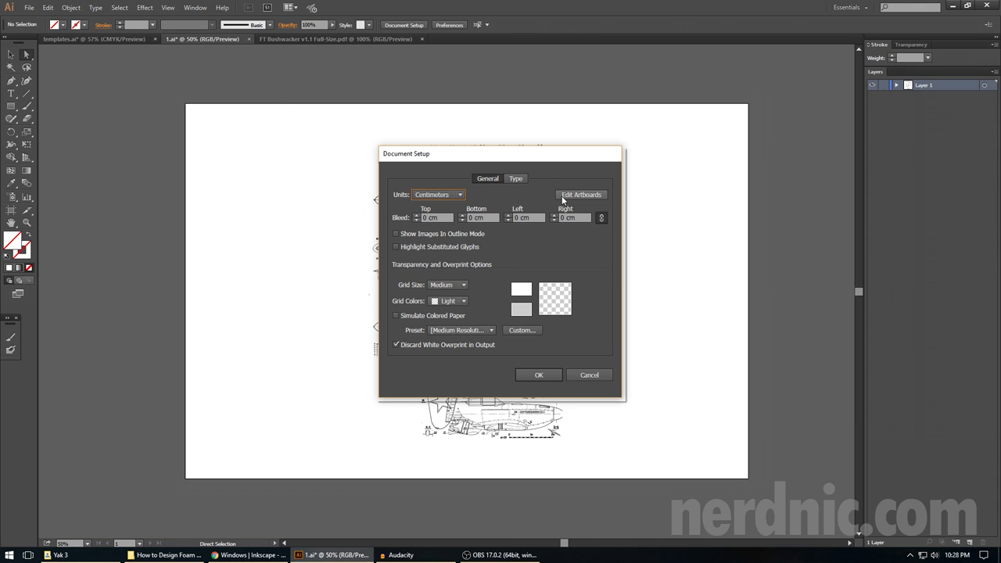
# - Edit the artboard and set its size to 30 in wide by 20 in high
pyautogui.click(580, 195)
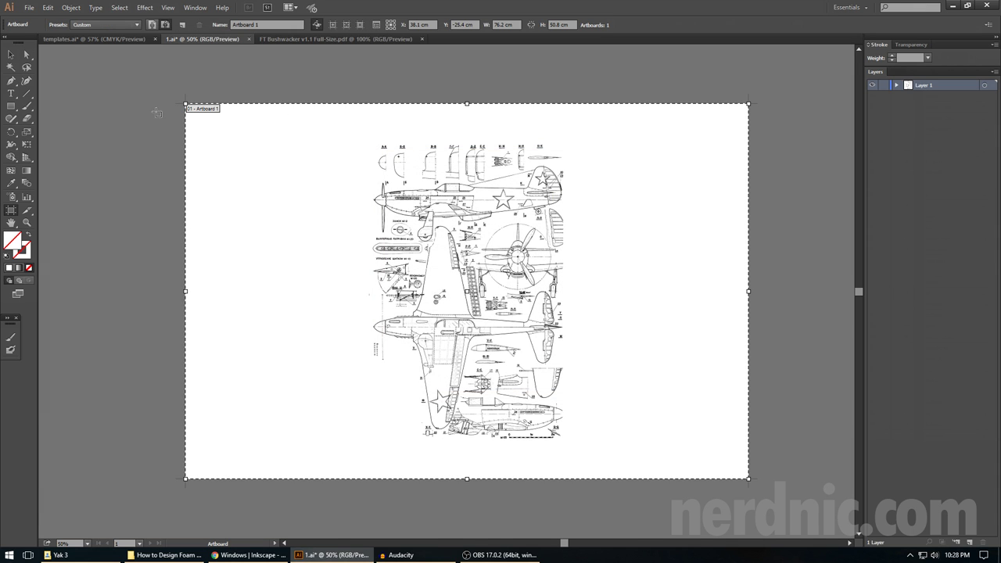
pyautogui.moveTo(185, 103); pyautogui.dragTo(233, 103)
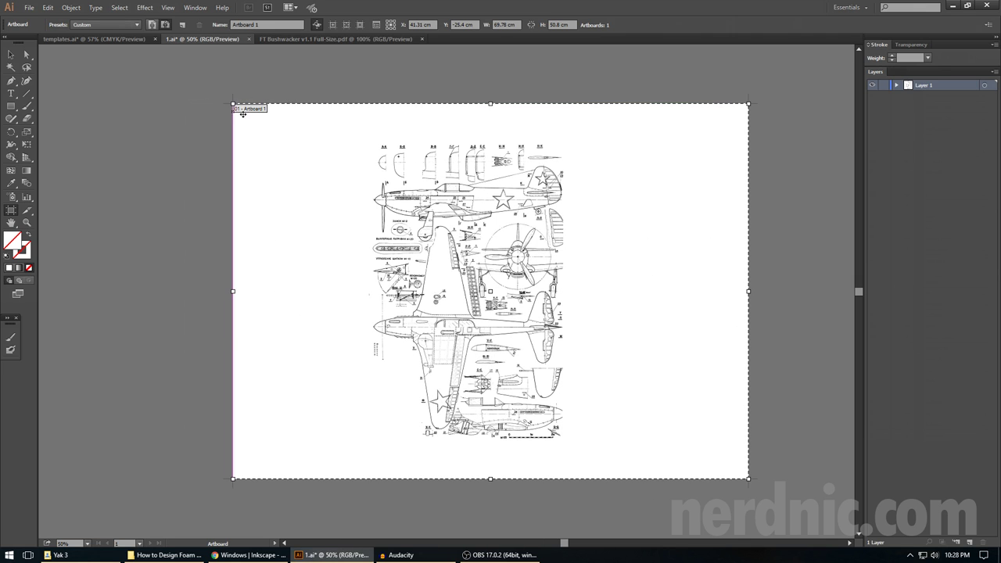
pyautogui.click(500, 24)
pyautogui.write('30in')
pyautogui.press('Return')
pyautogui.click(560, 24)
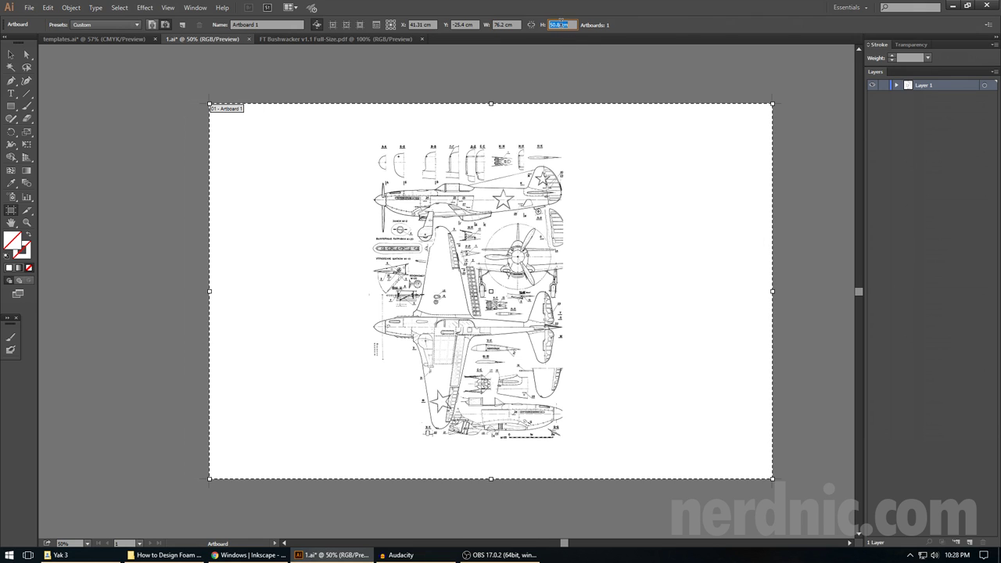
pyautogui.write('20in')
pyautogui.press('Return')
# - Verify the artboard's 76.2 cm width and 50.8 cm height, then exit artboard editing
pyautogui.click(507, 23)
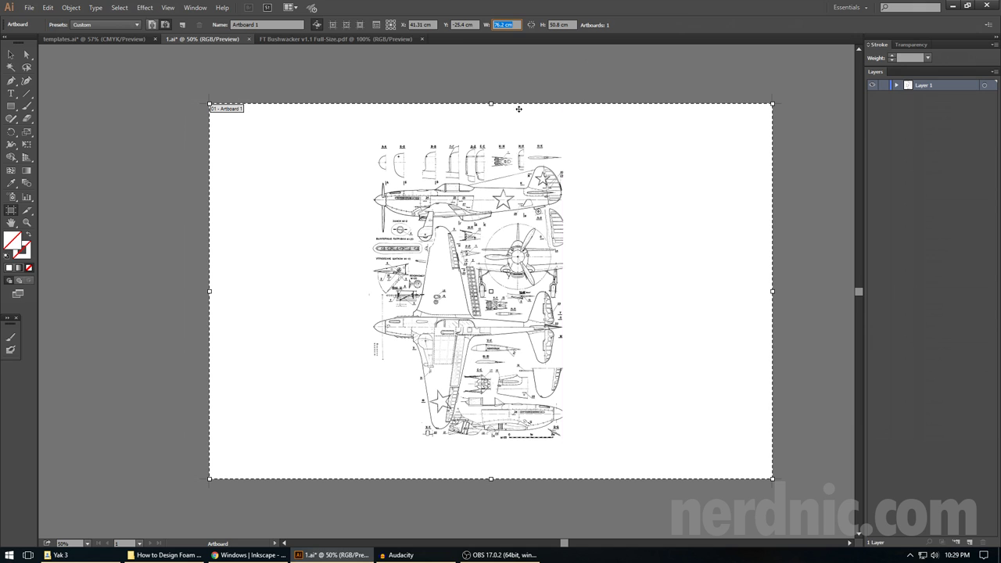
pyautogui.click(45, 10)
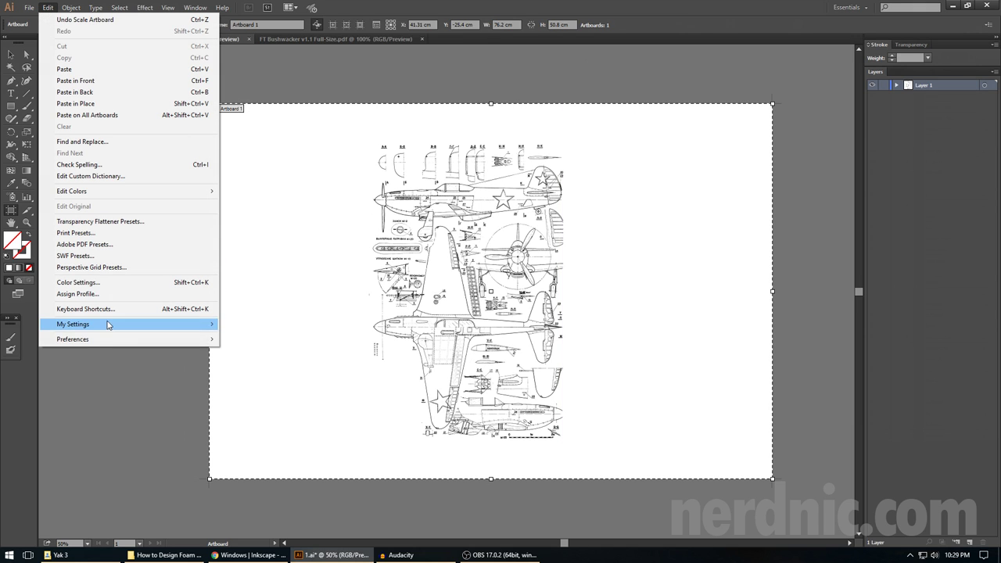
pyautogui.click(500, 24)
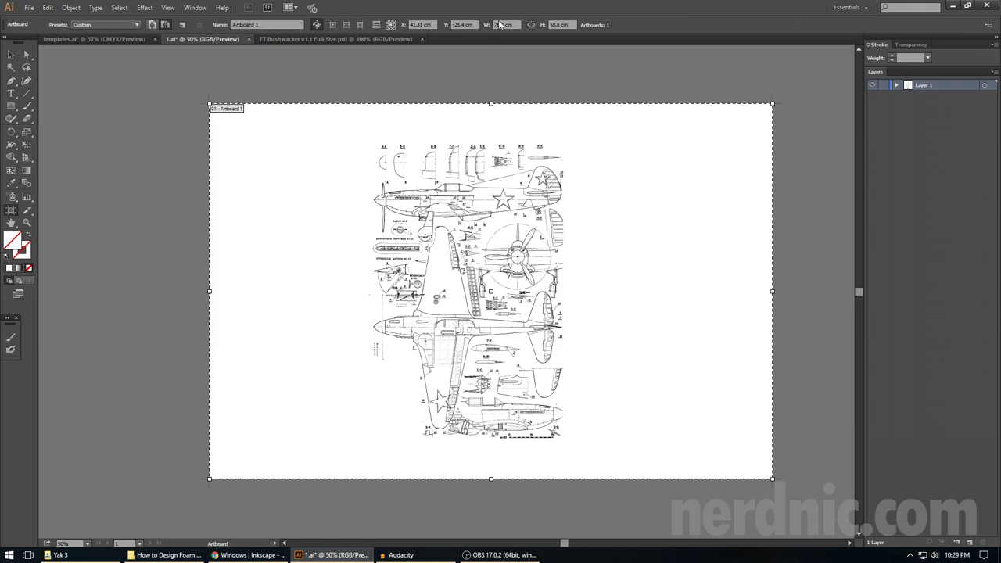
pyautogui.click(504, 25)
pyautogui.click(569, 24)
pyautogui.press('Return')
pyautogui.click(10, 54)
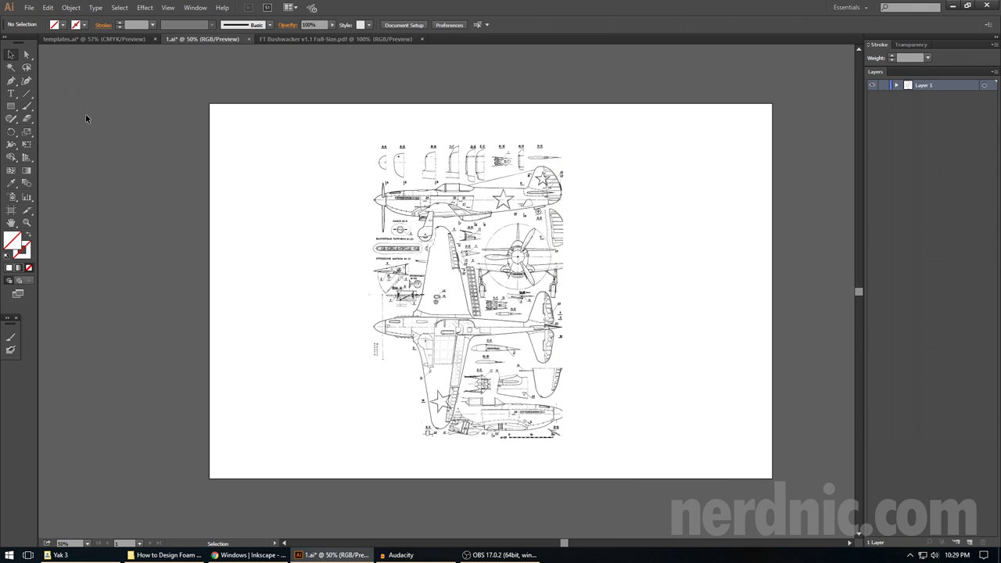
# - Drag the blueprint down onto the artboard's bottom edge, then draw a 46.57 cm horizontal line across the top
pyautogui.click(383, 267)
pyautogui.click(497, 248)
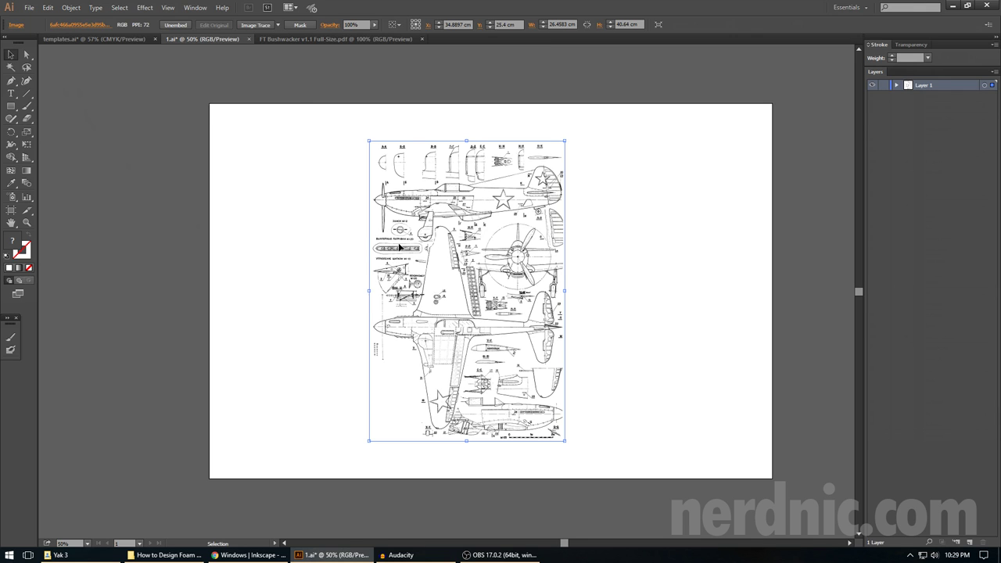
pyautogui.moveTo(480, 216); pyautogui.dragTo(489, 255)
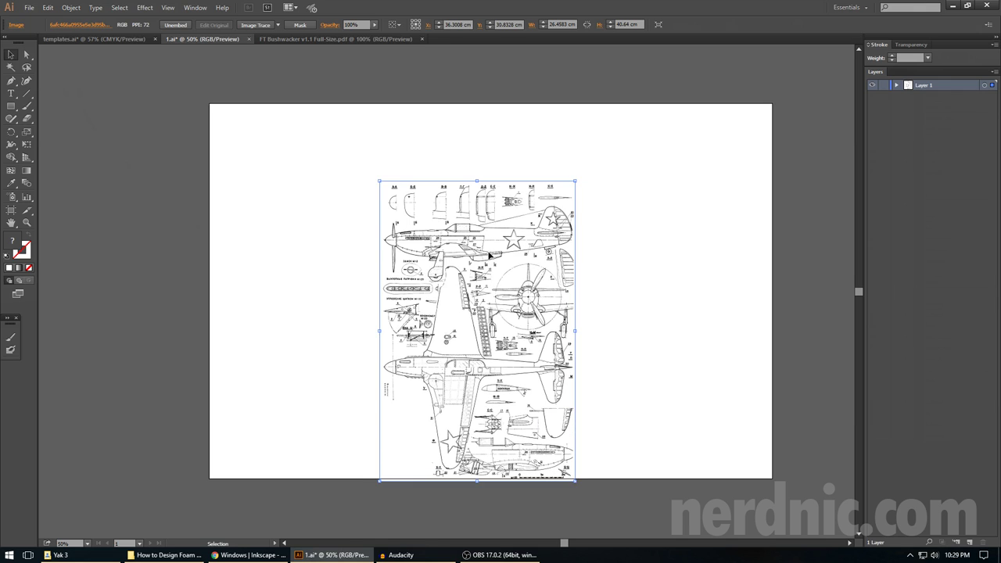
pyautogui.click(27, 93)
pyautogui.moveTo(259, 120); pyautogui.dragTo(582, 133)
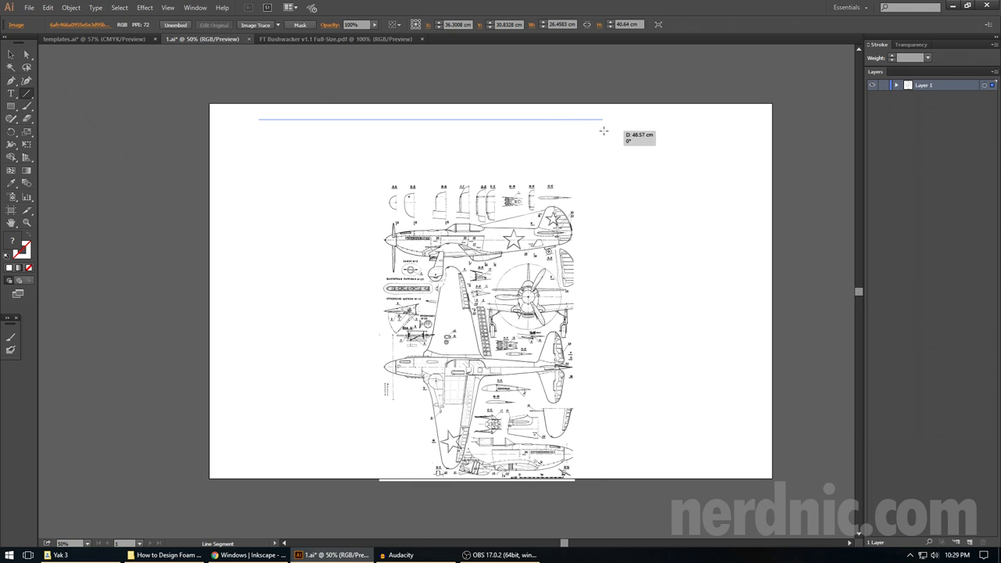
# - Extend the top line to about 50 cm and shift it left toward the artboard's left edge
pyautogui.moveTo(603, 131); pyautogui.dragTo(628, 123)
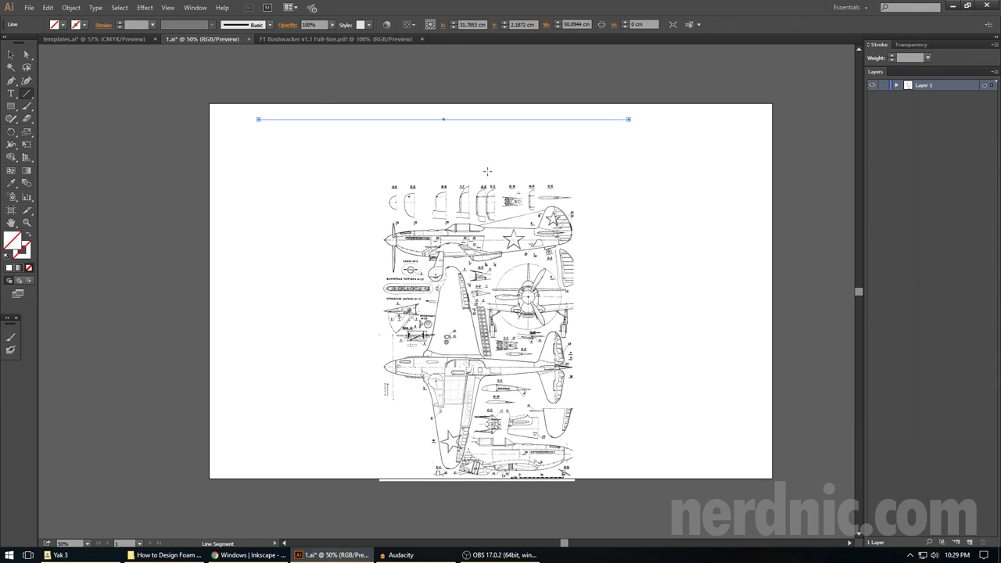
pyautogui.press('v')
pyautogui.moveTo(471, 123); pyautogui.dragTo(440, 120)
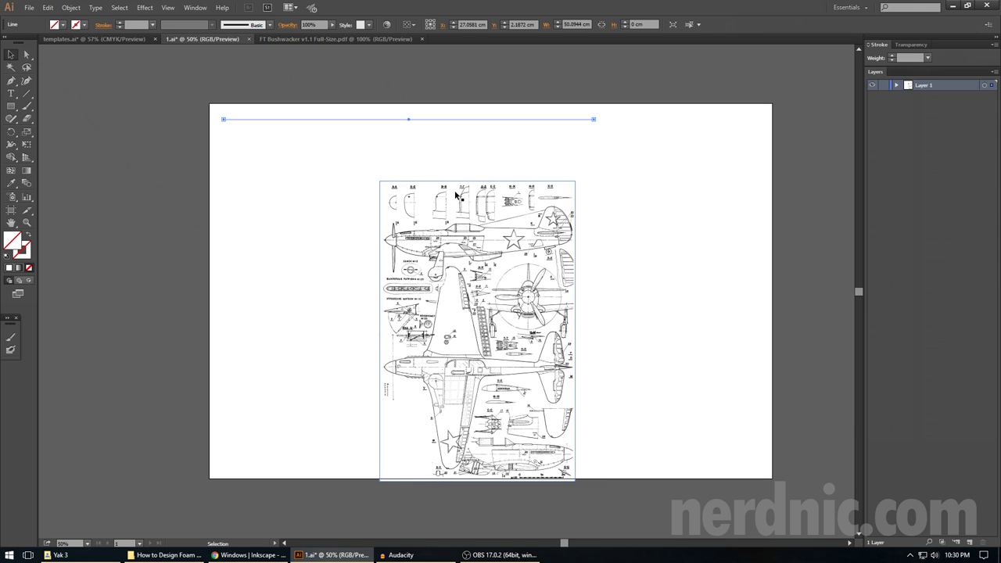
pyautogui.click(367, 181)
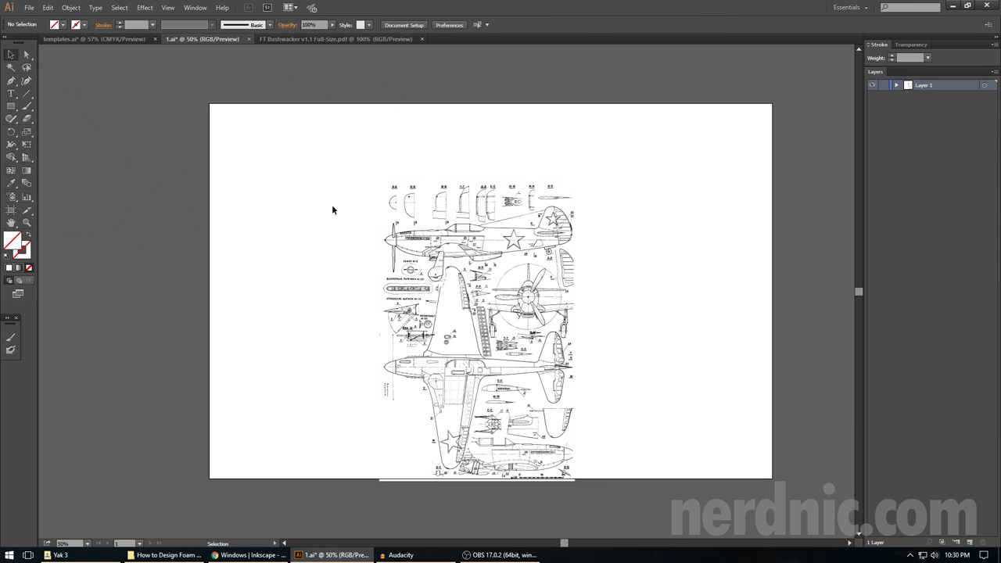
# - Select the invisible top line, then draw a roughly 12.35 × 8.75 cm rectangle at the artboard's top left
pyautogui.click(338, 119)
pyautogui.click(351, 288)
pyautogui.click(346, 120)
pyautogui.click(346, 154)
pyautogui.click(357, 119)
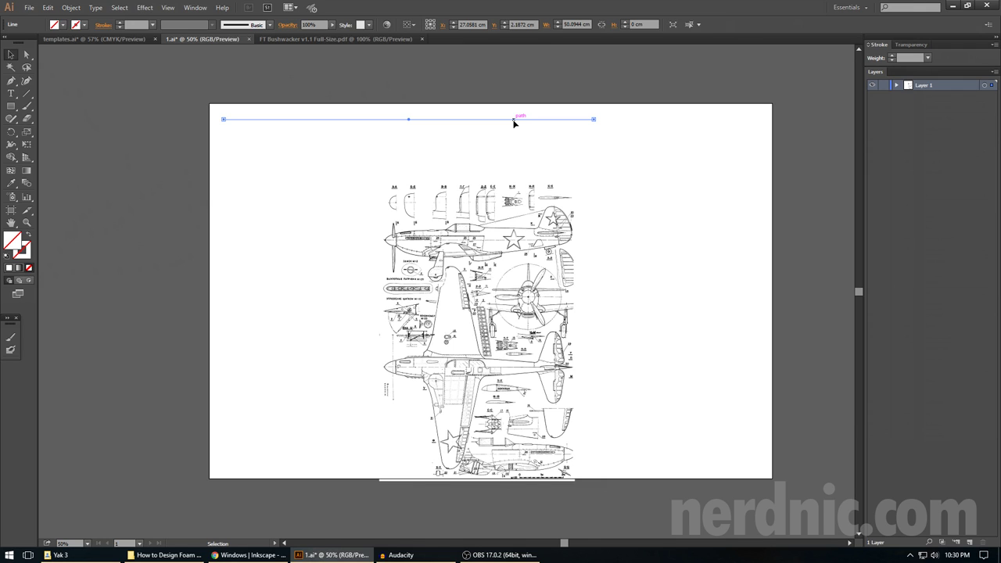
pyautogui.click(11, 106)
pyautogui.moveTo(244, 141); pyautogui.dragTo(336, 206)
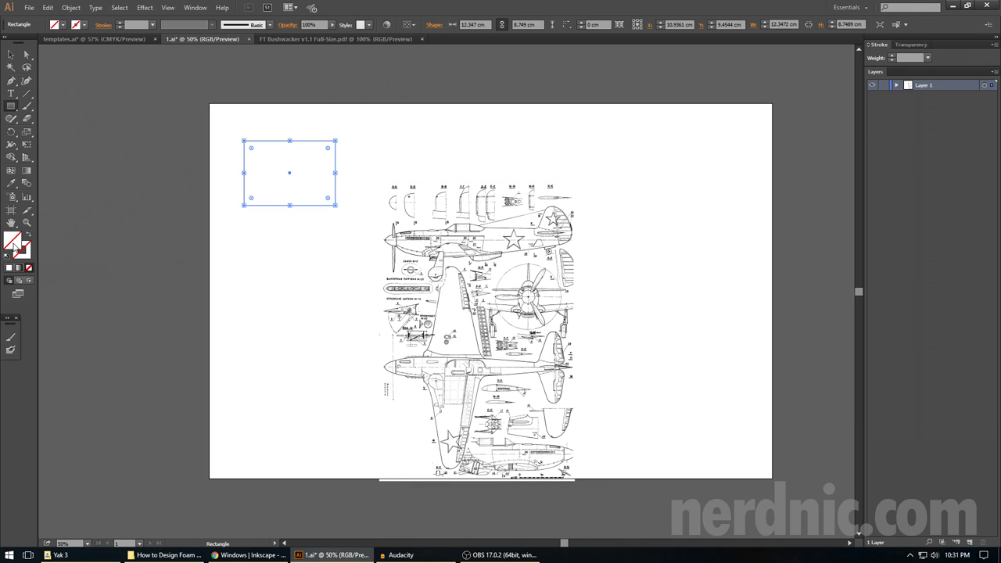
# - Select the hidden rectangle and give it the default white fill and black stroke
pyautogui.press('a')
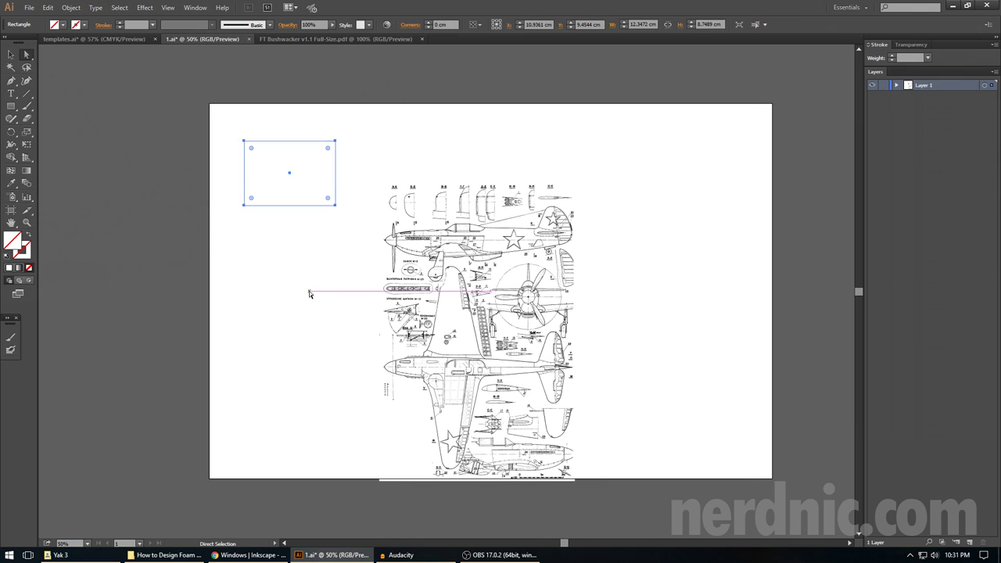
pyautogui.click(309, 292)
pyautogui.moveTo(237, 98); pyautogui.dragTo(368, 266)
pyautogui.click(275, 290)
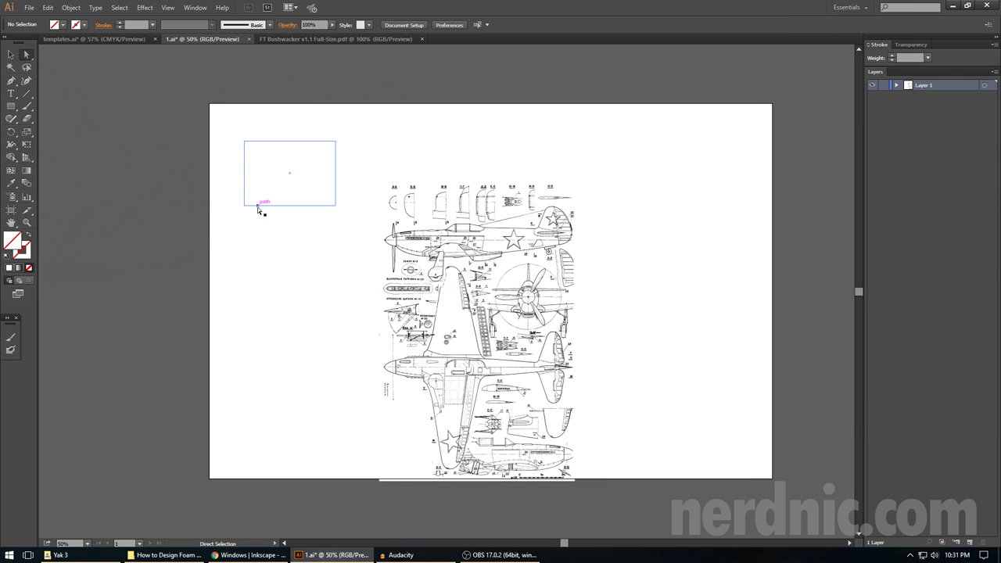
pyautogui.click(262, 207)
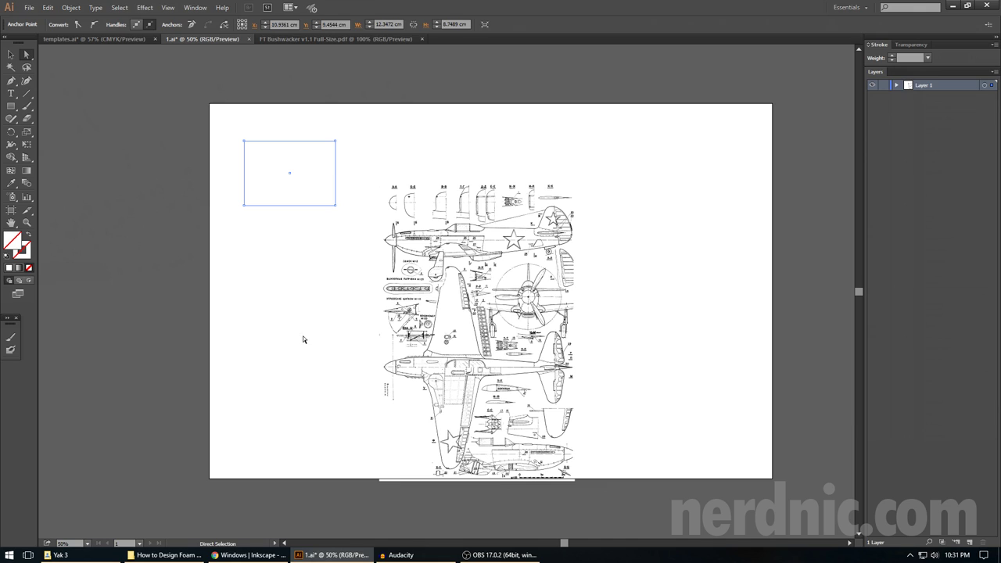
pyautogui.click(5, 258)
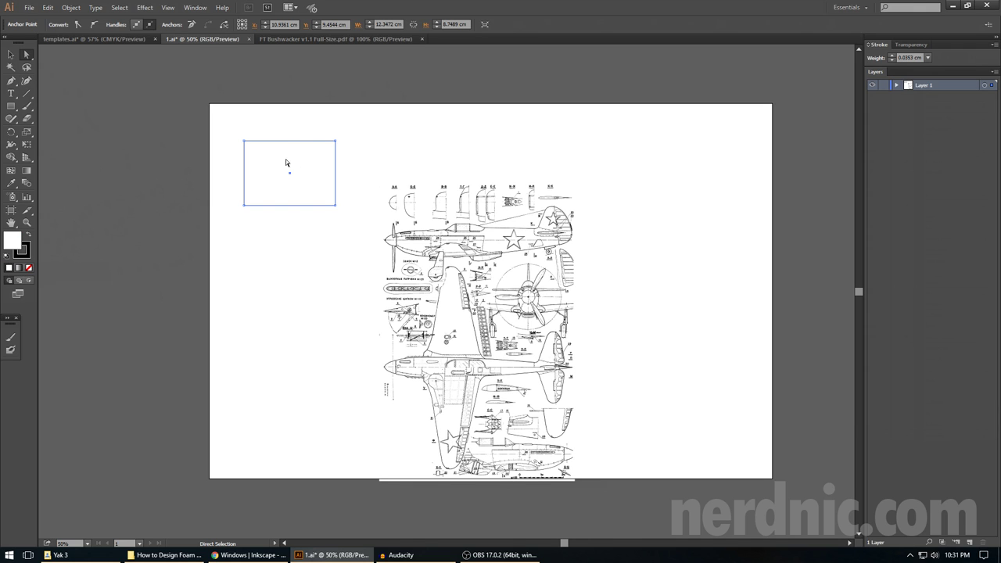
# - Undo an accidental distortion and move the rectangle beside the artboard's left side
pyautogui.moveTo(290, 141)
pyautogui.mouseDown()
pyautogui.moveTo(149, 131)
pyautogui.moveTo(148, 99)
pyautogui.mouseUp()
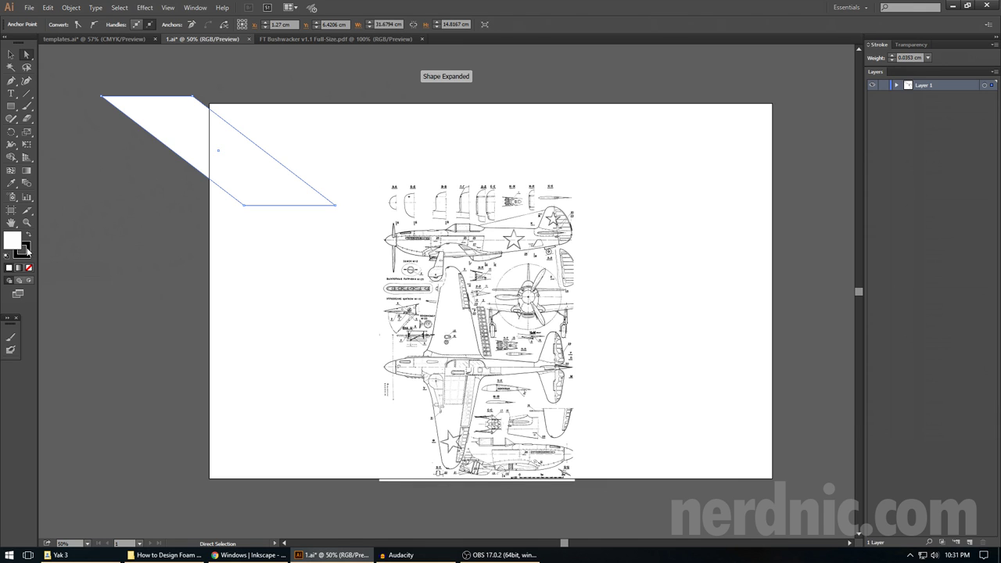
pyautogui.hotkey('ctrl', 'z')
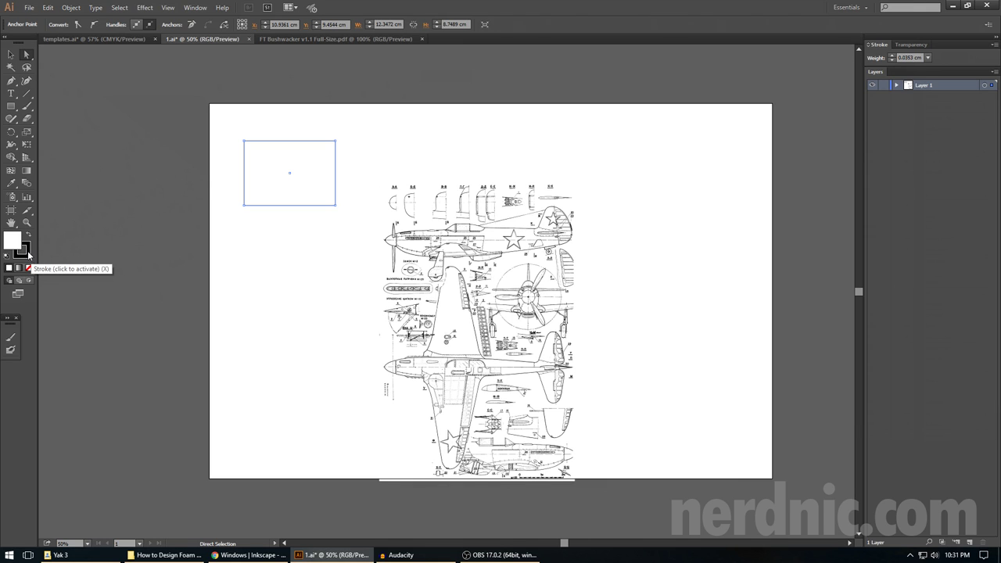
pyautogui.press('v')
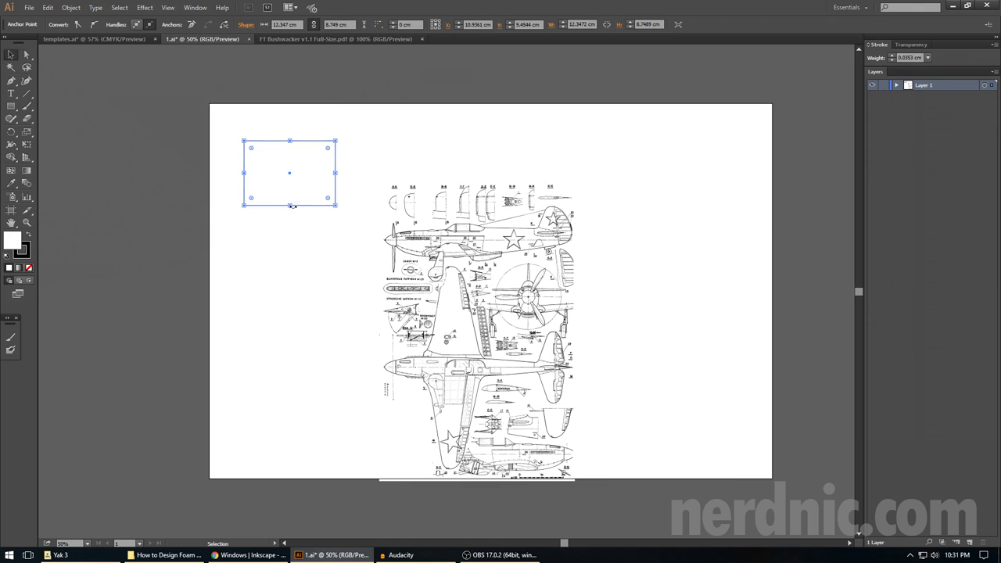
pyautogui.moveTo(303, 204); pyautogui.dragTo(147, 192)
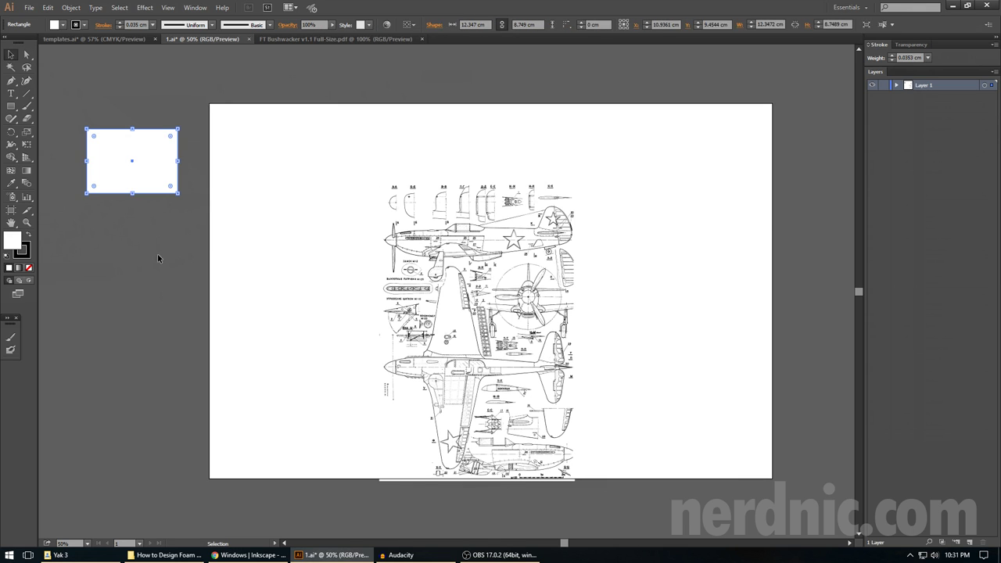
pyautogui.click(159, 252)
pyautogui.moveTo(58, 107); pyautogui.dragTo(192, 224)
# - Set the rectangle's fill to None and place it on the artboard's left edge
pyautogui.doubleClick(13, 244)
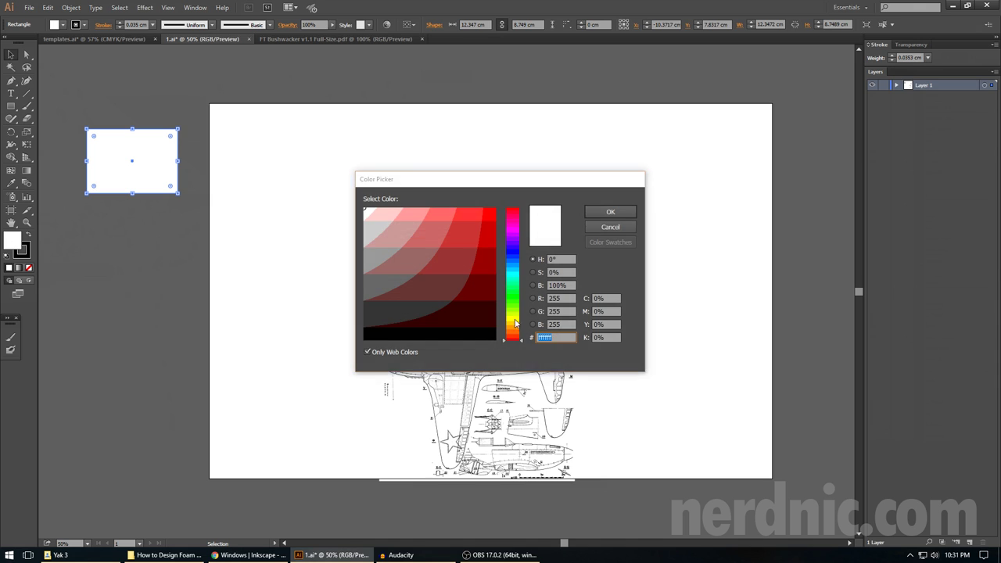
pyautogui.click(610, 227)
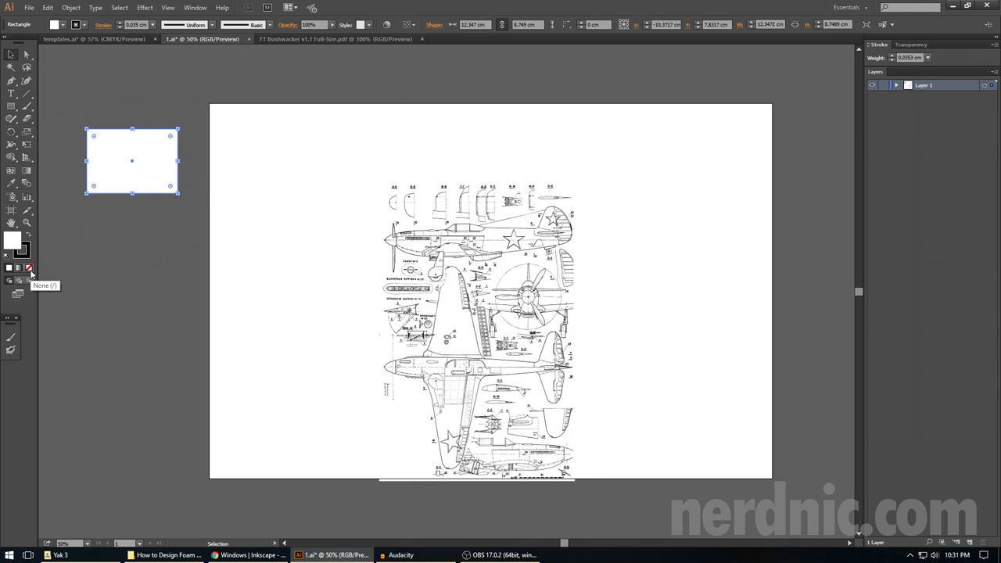
pyautogui.click(30, 269)
pyautogui.moveTo(155, 193); pyautogui.dragTo(275, 258)
pyautogui.click(297, 317)
pyautogui.click(293, 262)
pyautogui.click(292, 342)
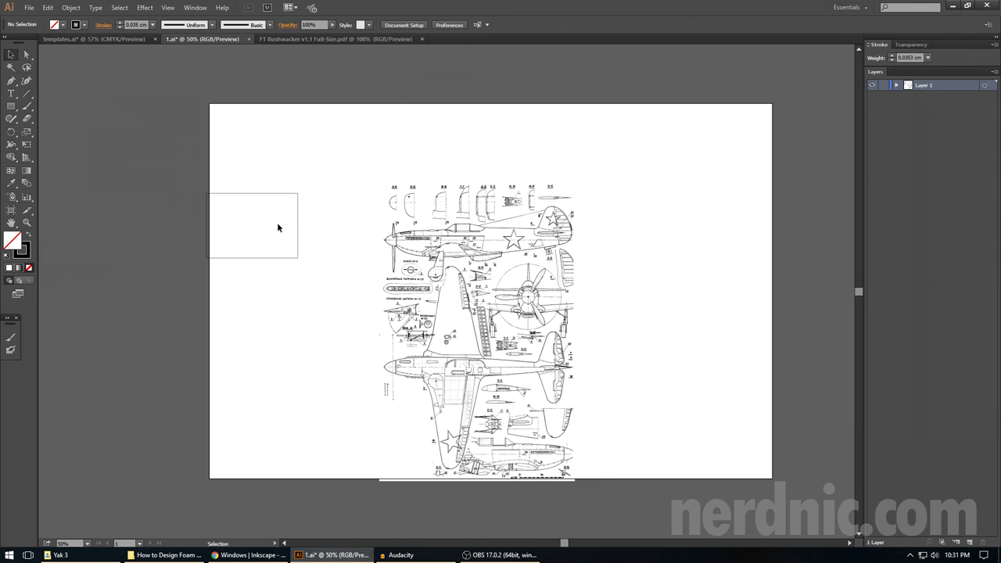
pyautogui.click(242, 219)
pyautogui.moveTo(242, 219); pyautogui.dragTo(253, 234)
pyautogui.click(279, 297)
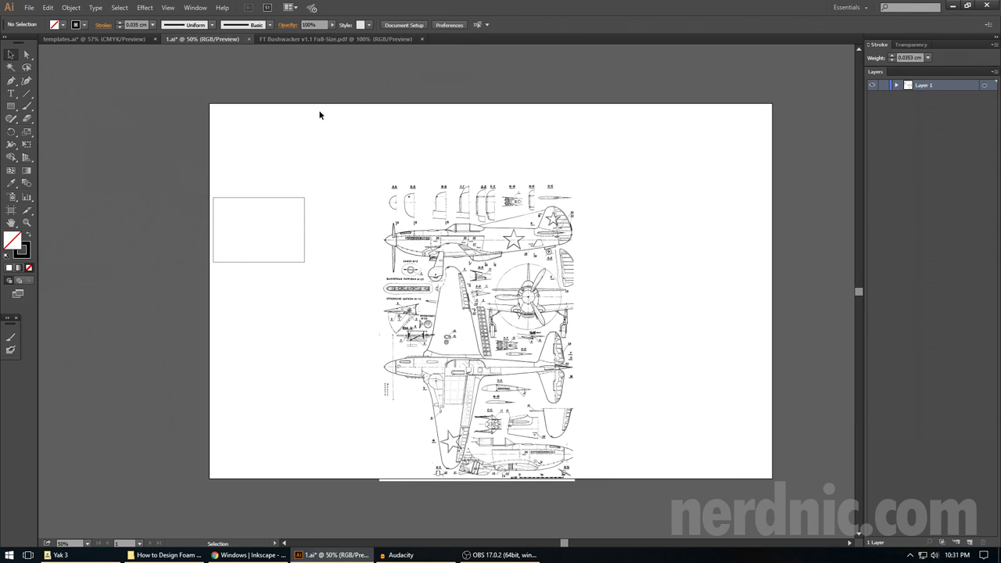
pyautogui.click(388, 119)
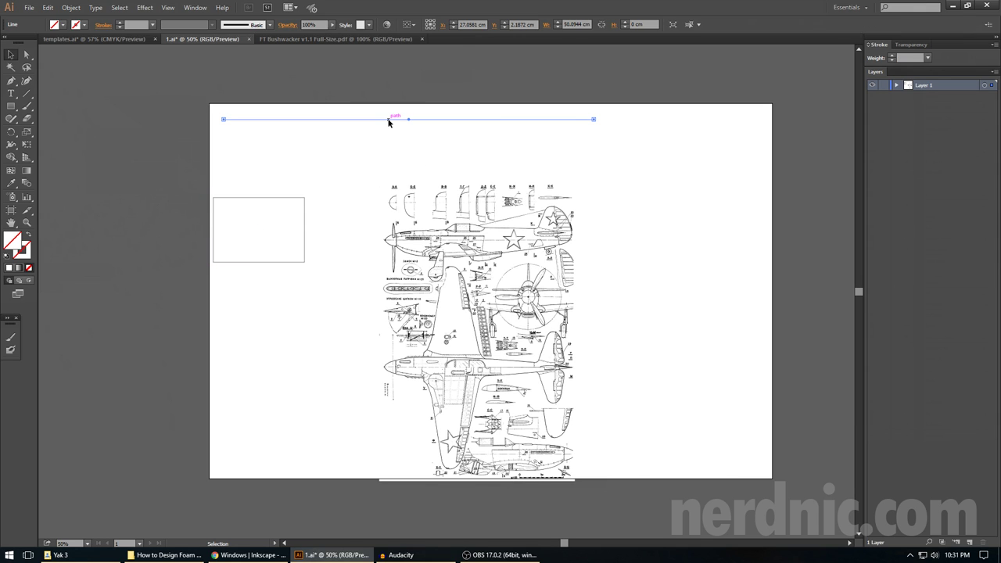
pyautogui.click(7, 255)
pyautogui.click(29, 269)
pyautogui.click(312, 410)
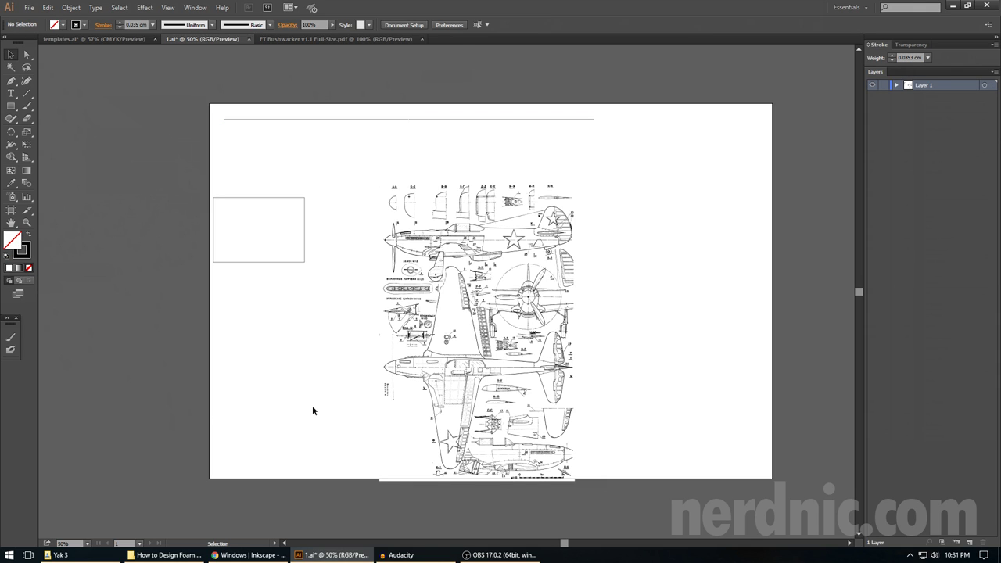
pyautogui.click(429, 120)
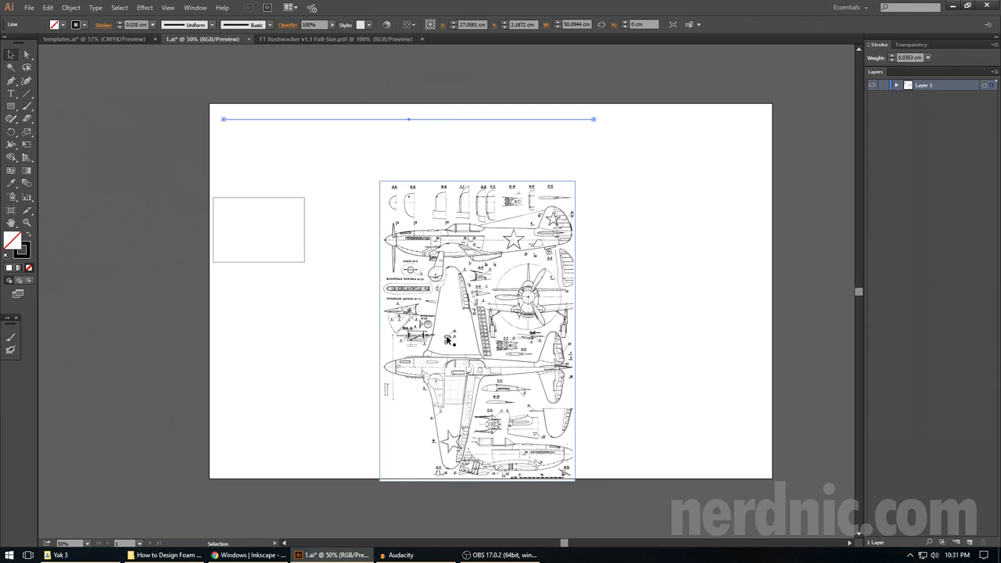
pyautogui.click(257, 262)
pyautogui.press('Delete')
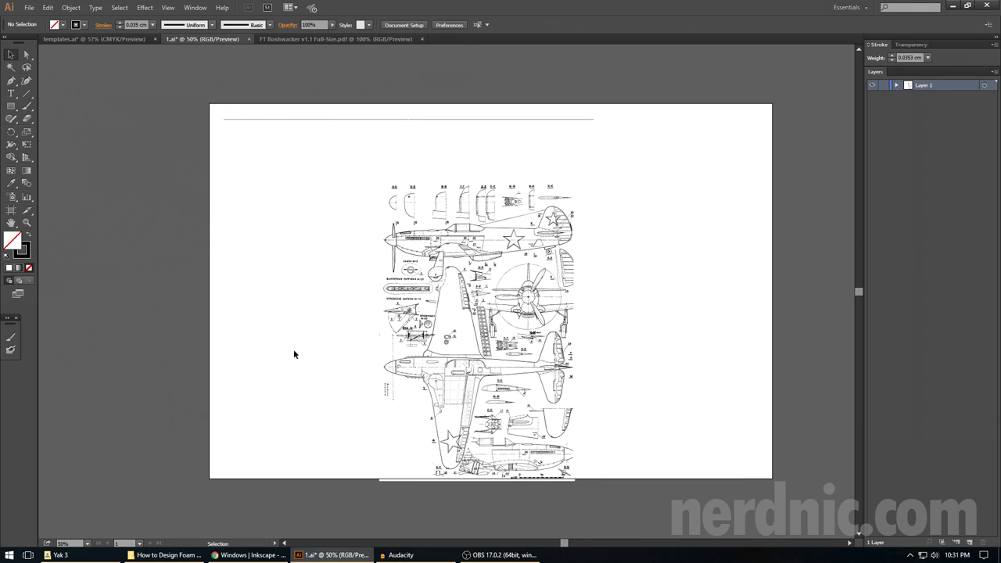
pyautogui.click(355, 121)
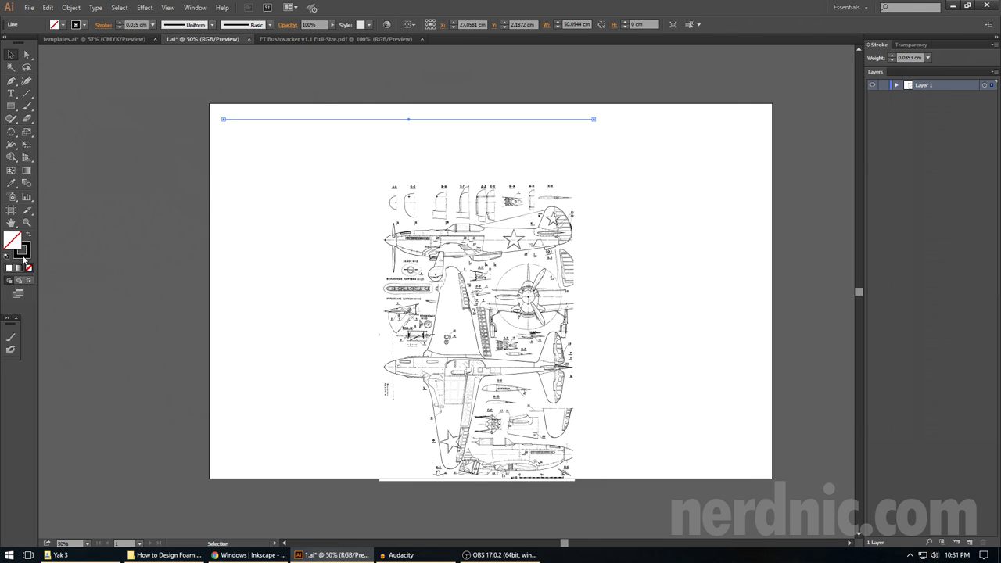
pyautogui.click(24, 255)
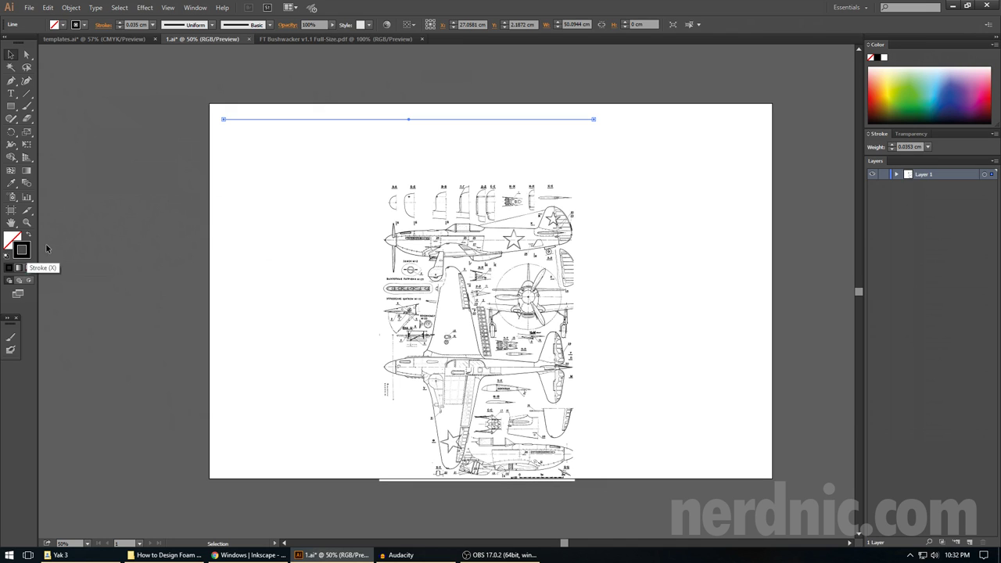
pyautogui.moveTo(208, 68); pyautogui.dragTo(624, 154)
pyautogui.click(431, 141)
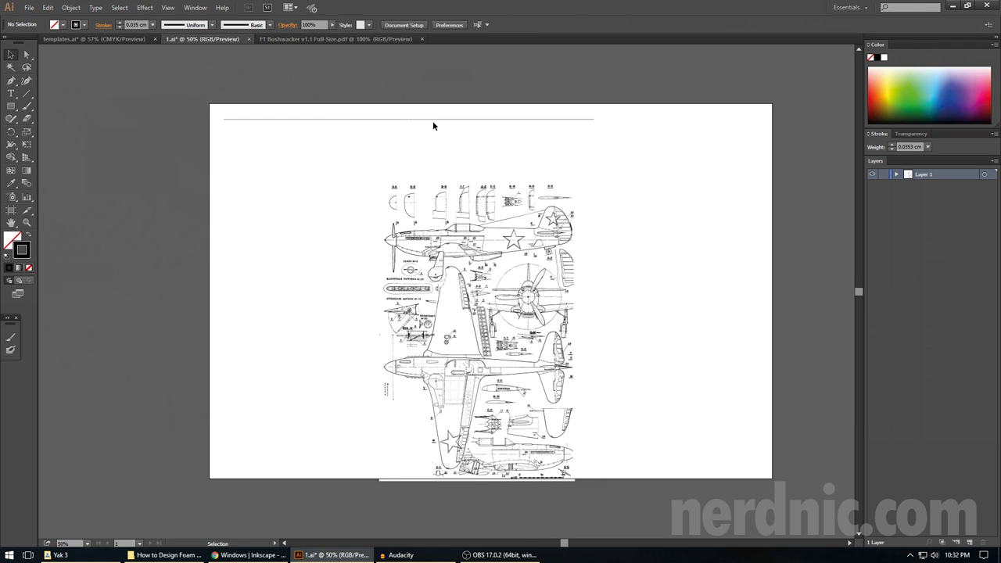
pyautogui.click(431, 119)
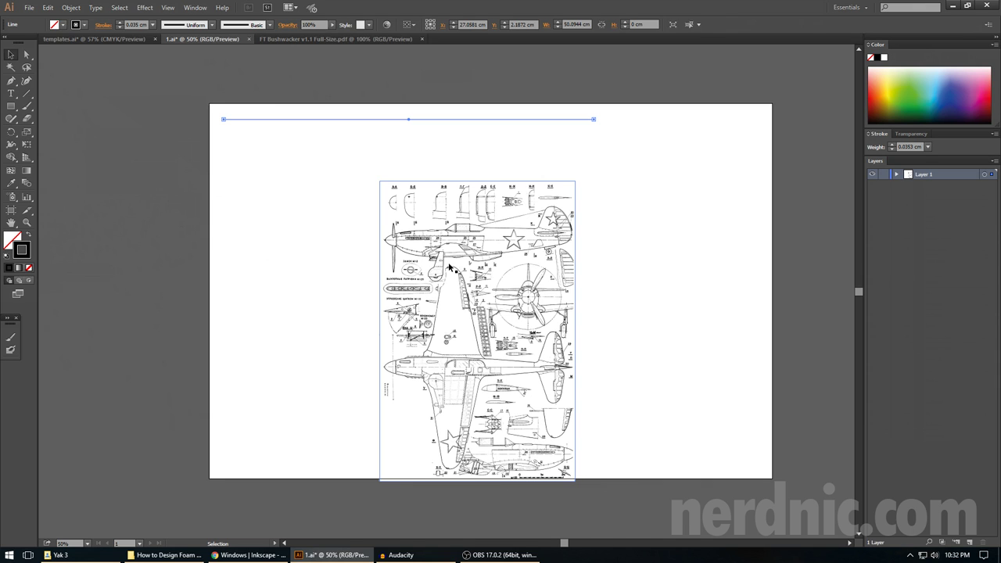
# - Rotate the Yak-3 blueprint 90° into landscape, about 40.64 × 26.46 cm, after undoing trial rotations
pyautogui.click(457, 346)
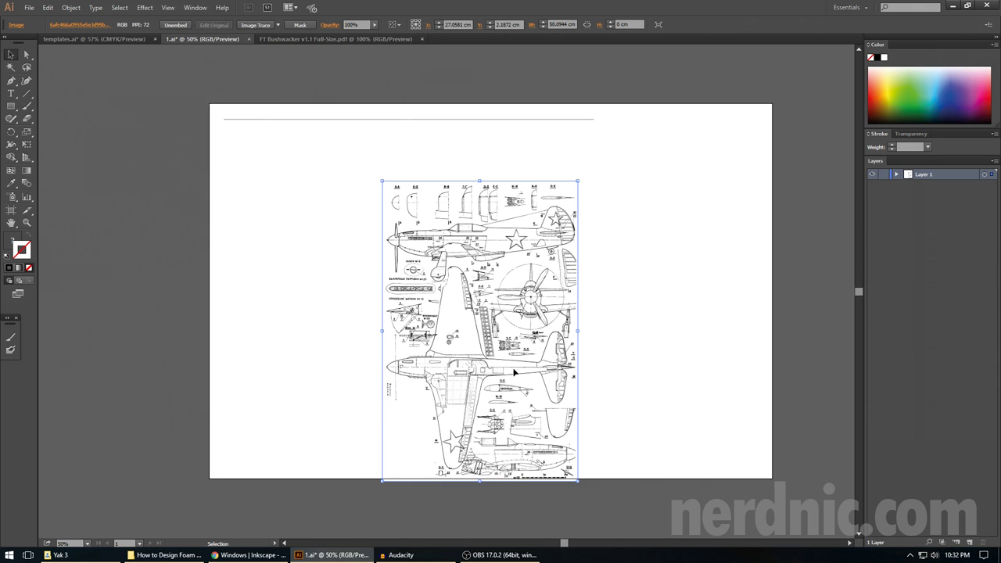
pyautogui.moveTo(457, 345); pyautogui.dragTo(401, 301)
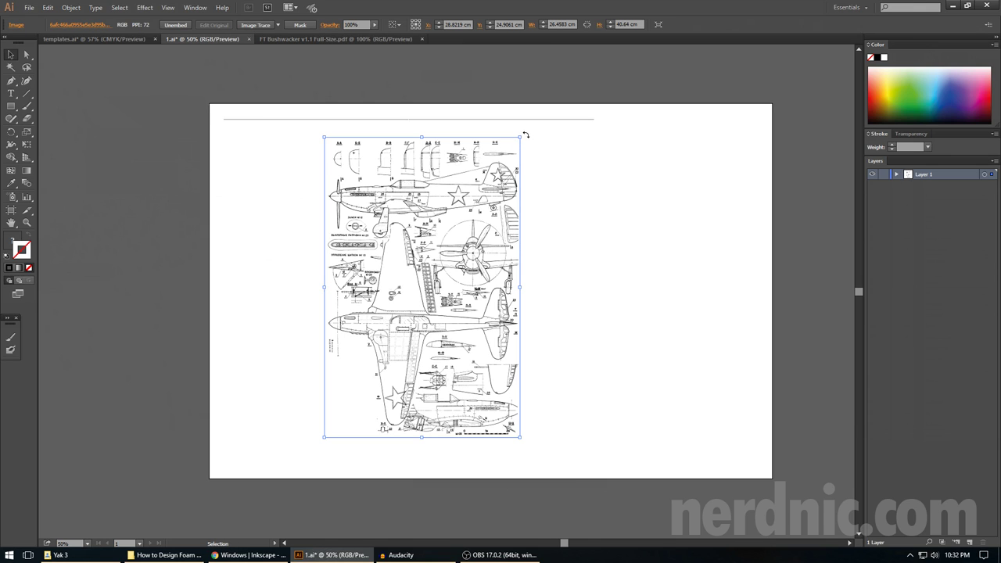
pyautogui.moveTo(529, 137); pyautogui.dragTo(535, 270)
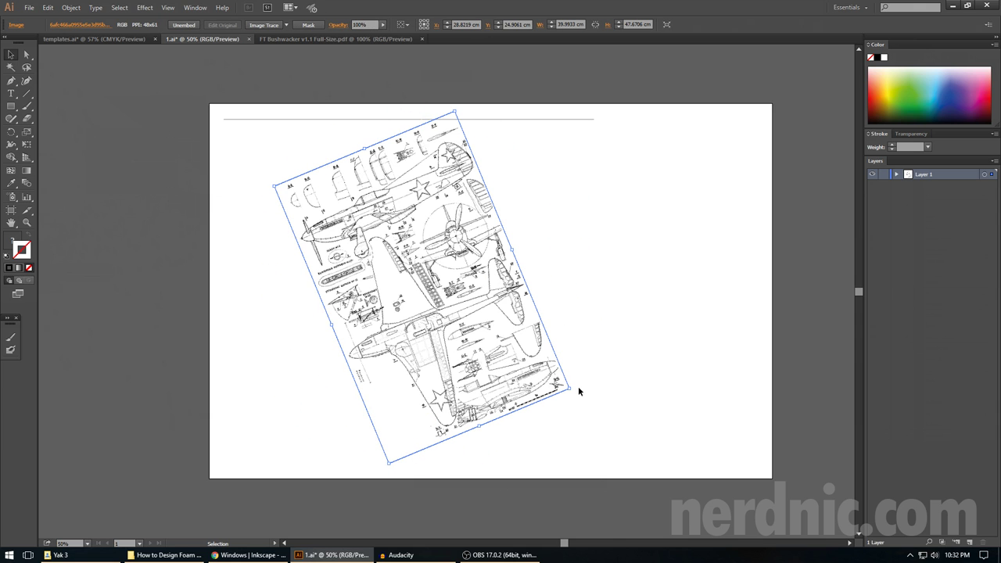
pyautogui.moveTo(575, 392); pyautogui.dragTo(610, 284)
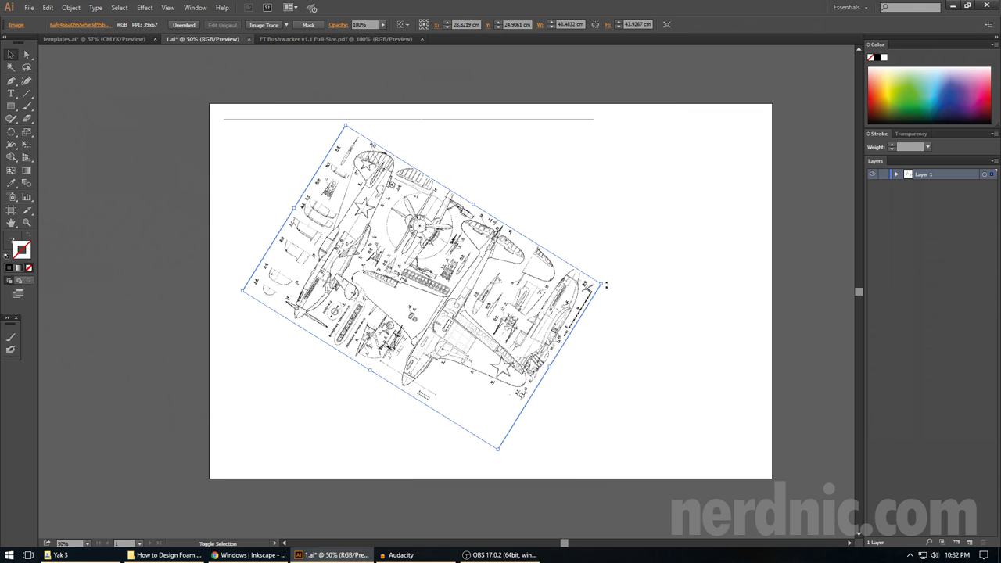
pyautogui.moveTo(606, 285); pyautogui.dragTo(386, 252)
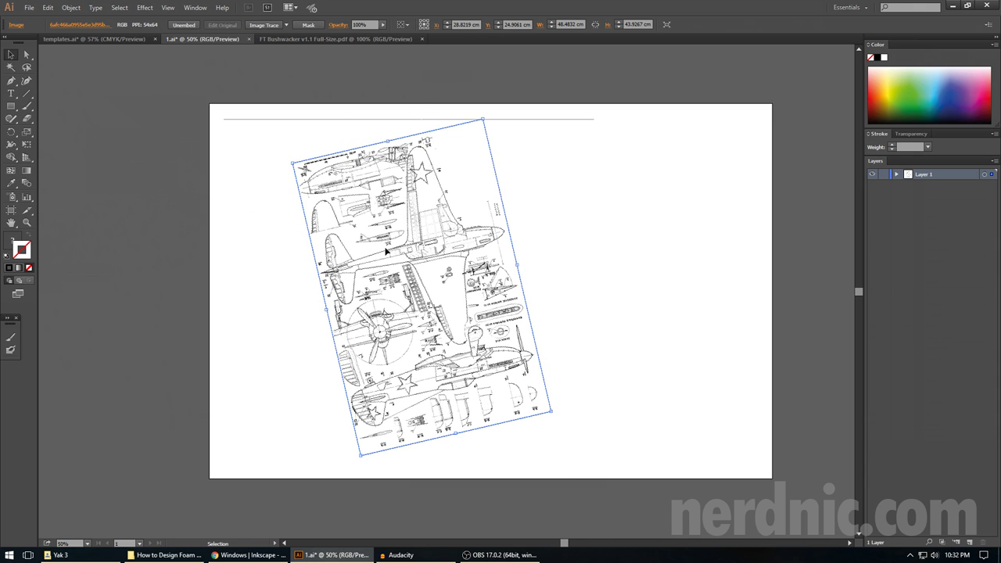
pyautogui.hotkey('ctrl', 'z')
pyautogui.hotkey('ctrl', 'z')
pyautogui.hotkey('ctrl', 'z')
pyautogui.hotkey('ctrl', 'z')
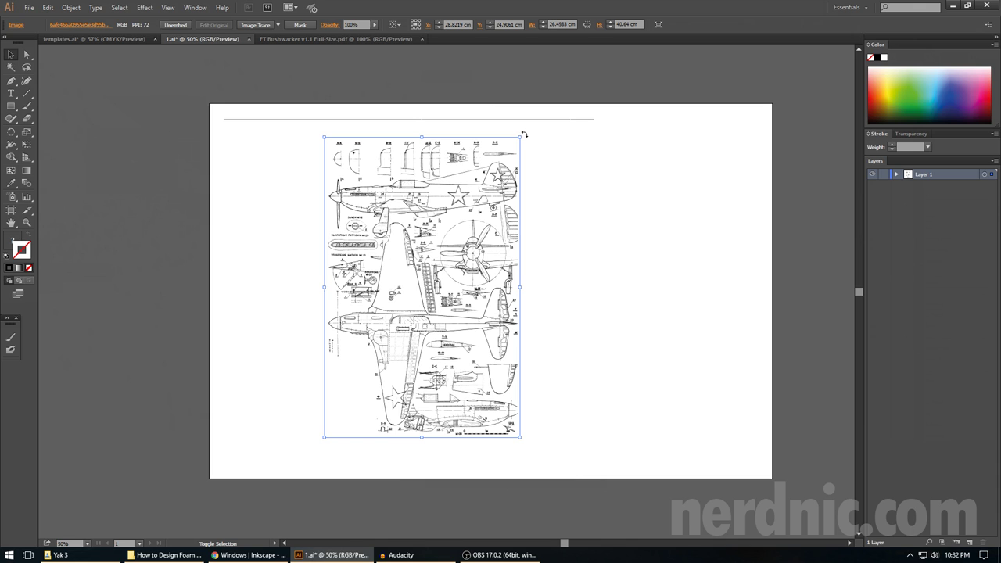
pyautogui.moveTo(524, 134); pyautogui.dragTo(582, 320)
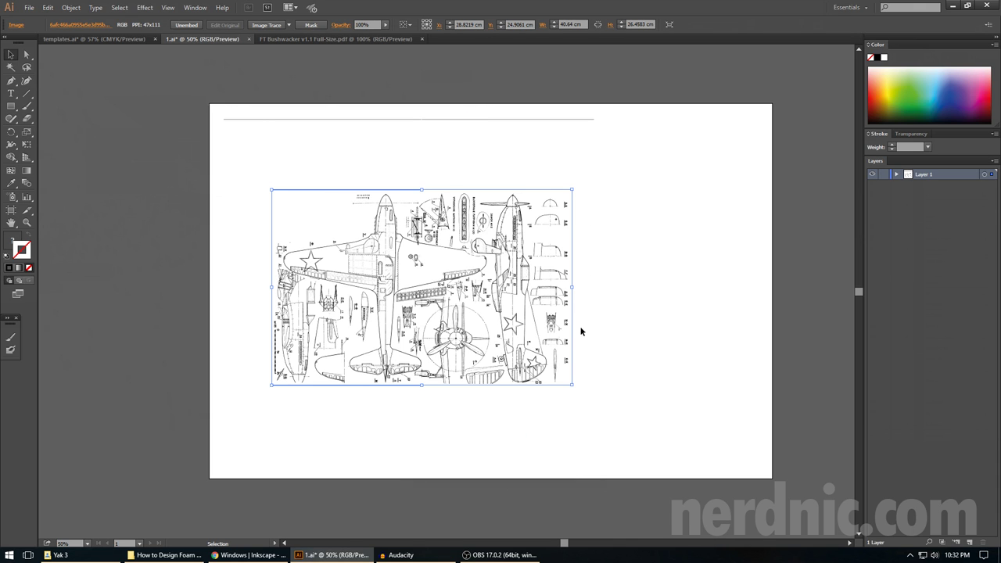
# - Move the blueprint up toward the artboard top and enlarge it proportionally, undoing a distorted stretch
pyautogui.moveTo(379, 275); pyautogui.dragTo(280, 240)
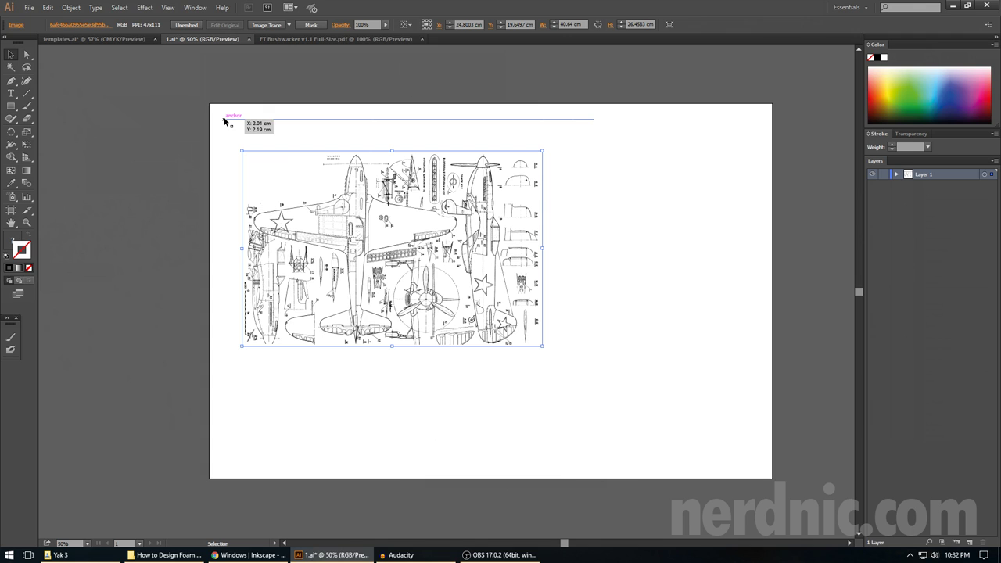
pyautogui.moveTo(322, 231); pyautogui.dragTo(293, 144)
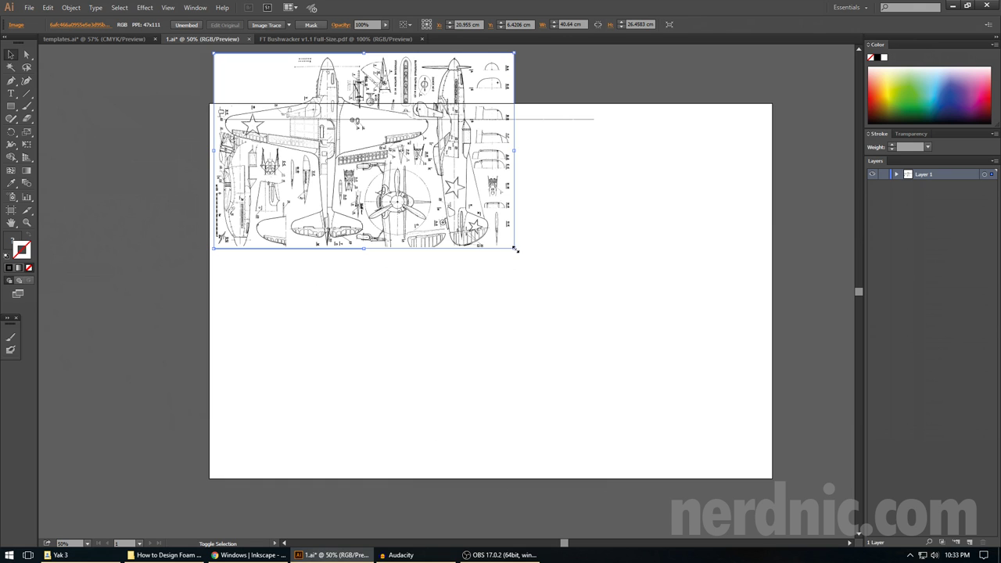
pyautogui.moveTo(515, 249); pyautogui.dragTo(532, 263)
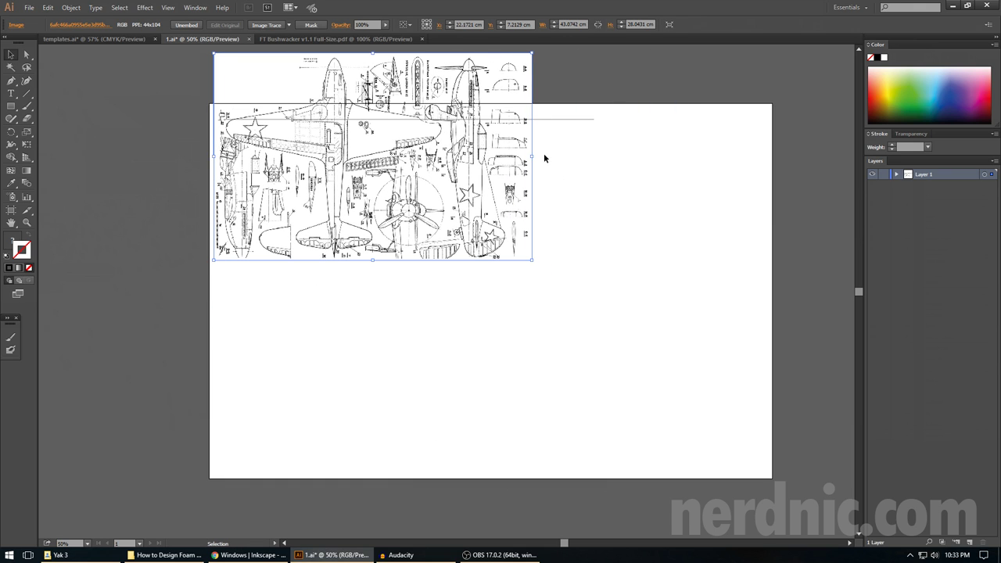
pyautogui.moveTo(530, 157); pyautogui.dragTo(749, 174)
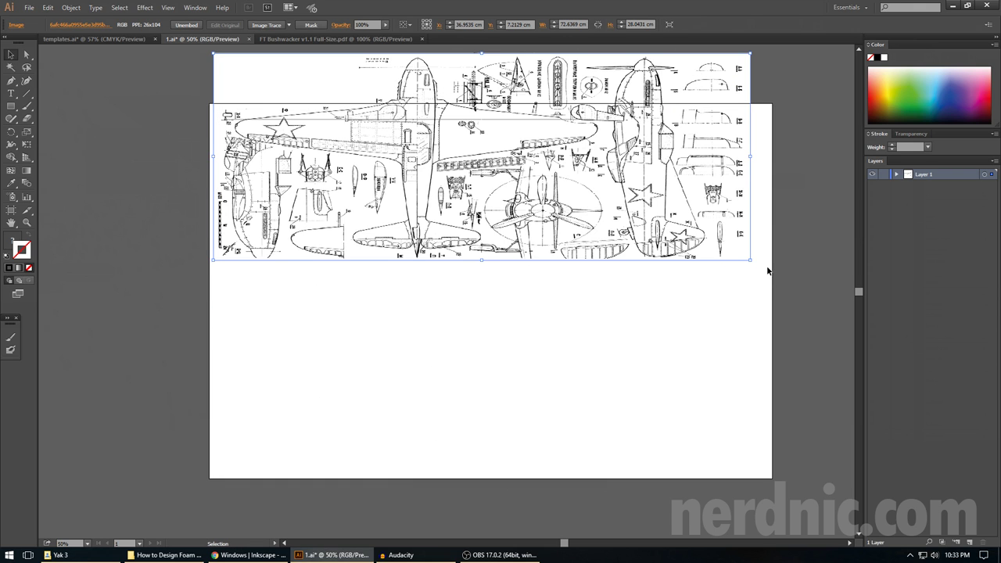
pyautogui.moveTo(749, 259); pyautogui.dragTo(737, 299)
pyautogui.hotkey('ctrl', 'z')
pyautogui.hotkey('ctrl', 'z')
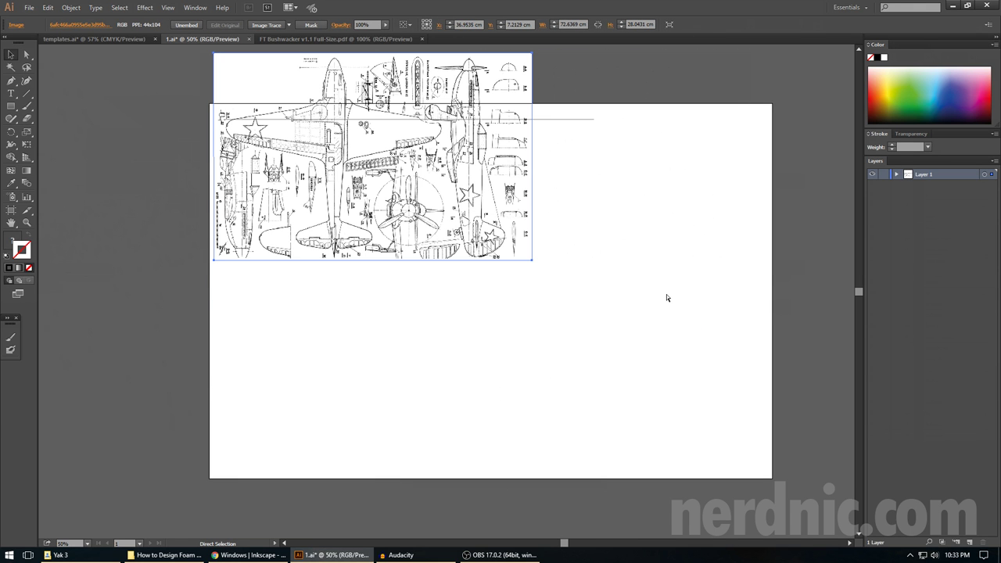
pyautogui.moveTo(532, 260); pyautogui.dragTo(747, 401)
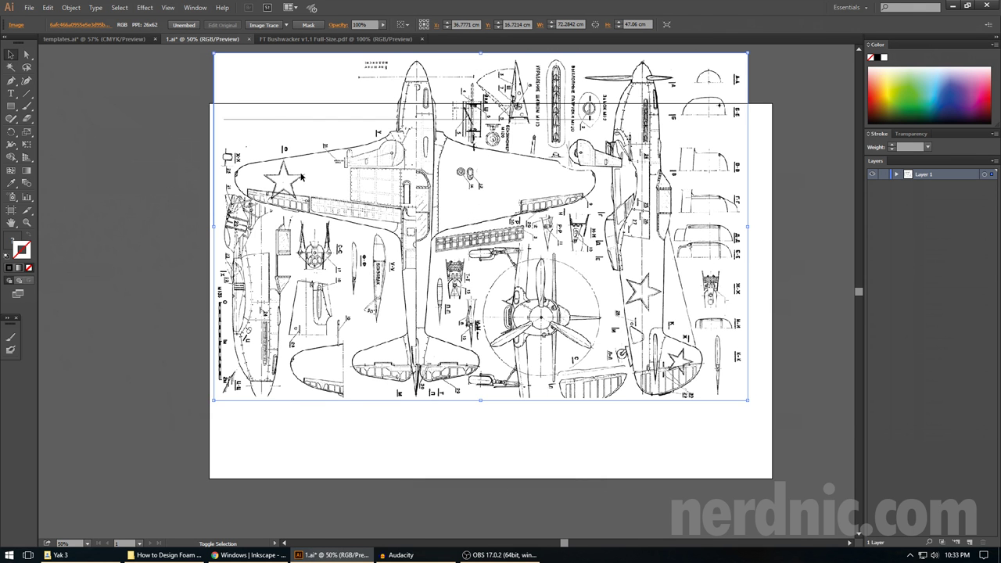
# - Enlarge the blueprint further and align it near the artboard's left edge
pyautogui.hotkey('ctrl', '-')
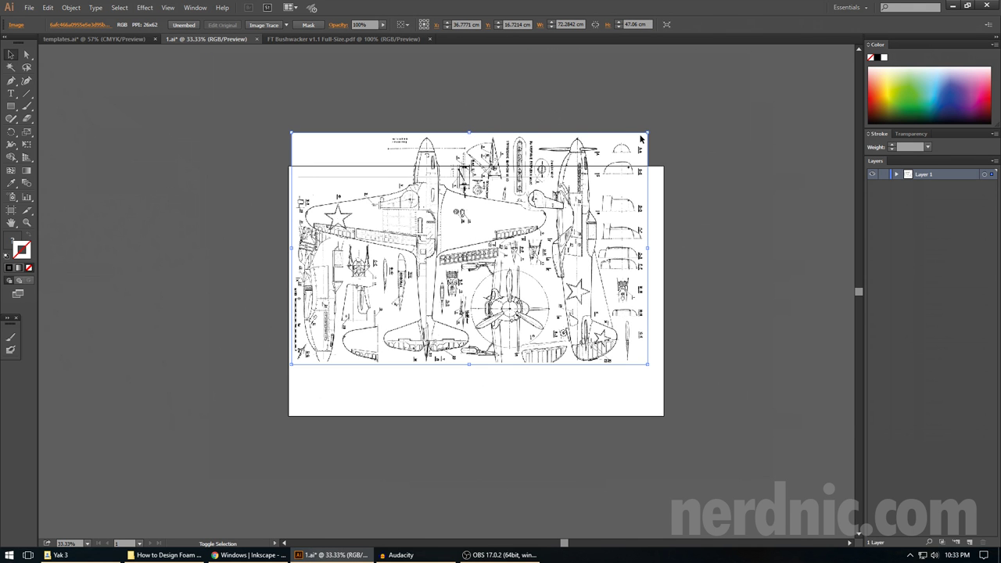
pyautogui.moveTo(646, 134); pyautogui.dragTo(719, 85)
pyautogui.moveTo(480, 257); pyautogui.dragTo(483, 235)
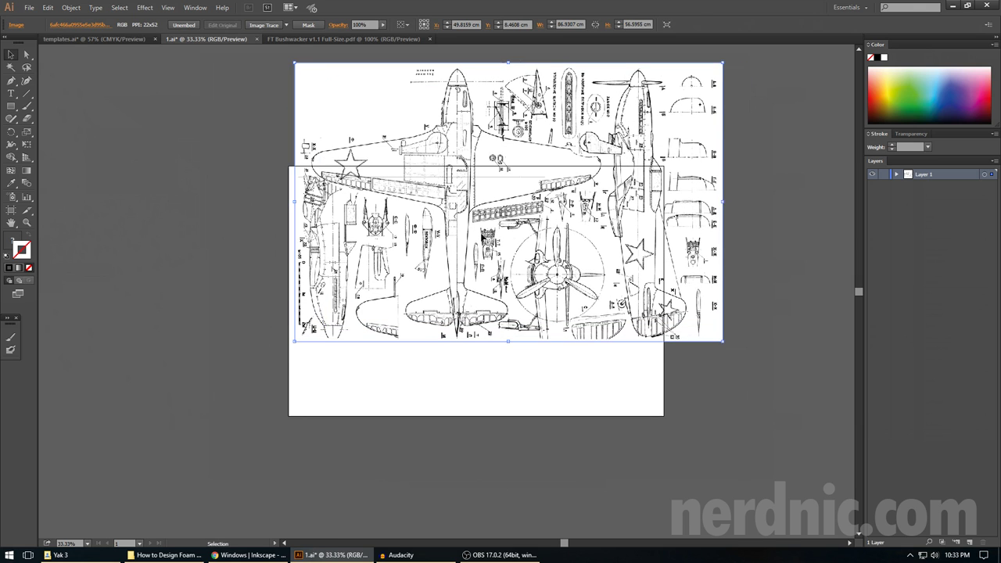
pyautogui.moveTo(312, 168); pyautogui.dragTo(297, 179)
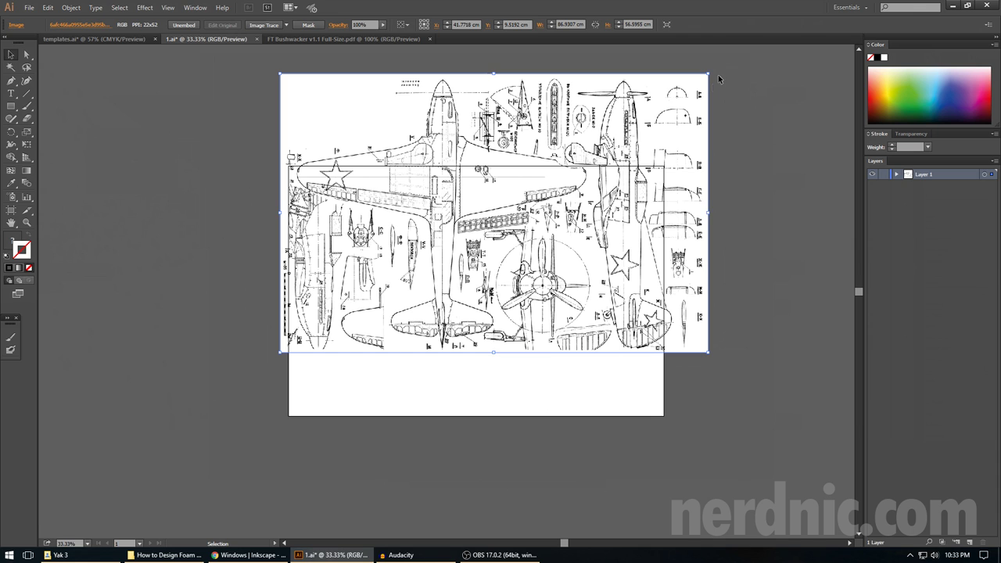
pyautogui.moveTo(706, 355); pyautogui.dragTo(846, 442)
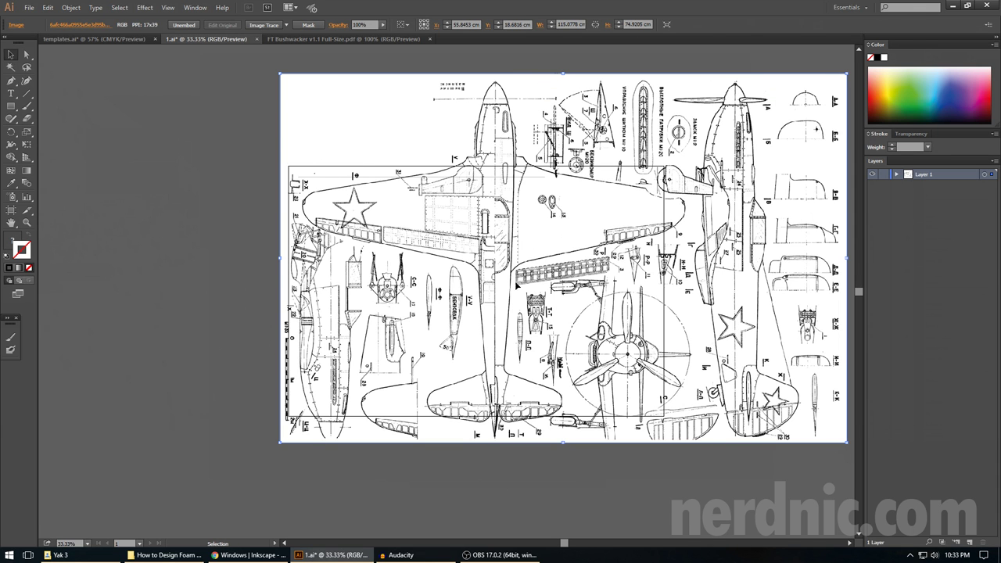
pyautogui.moveTo(355, 240); pyautogui.dragTo(348, 221)
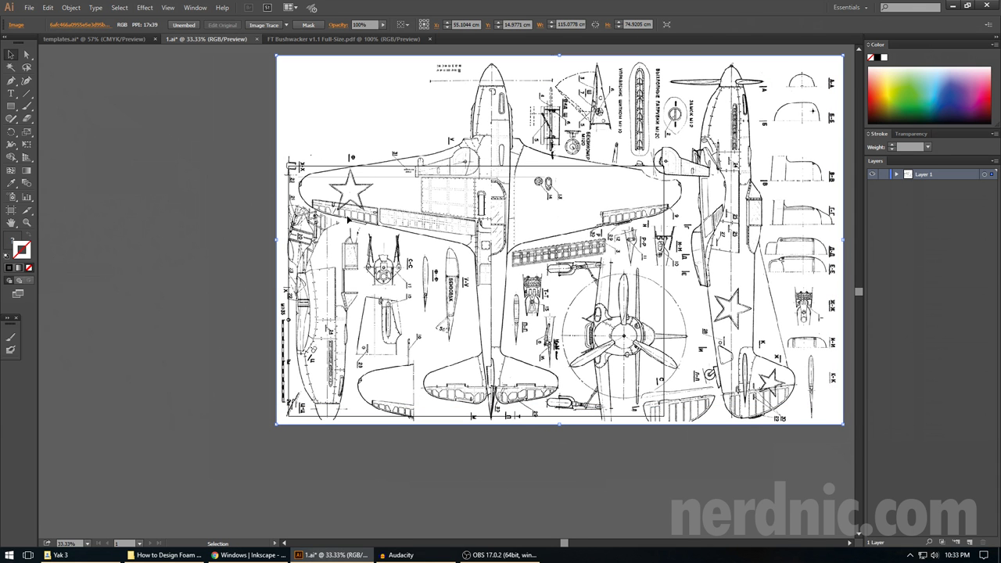
# - At 25% zoom, scale the blueprint to cover the artboard and fine-tune its size and position
pyautogui.hotkey('ctrl', '-')
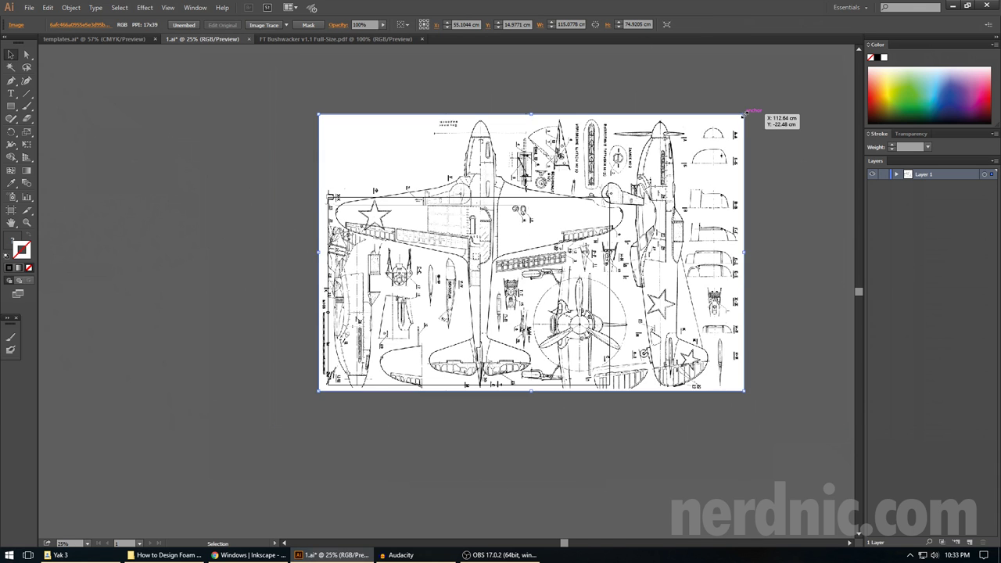
pyautogui.moveTo(743, 113); pyautogui.dragTo(781, 90)
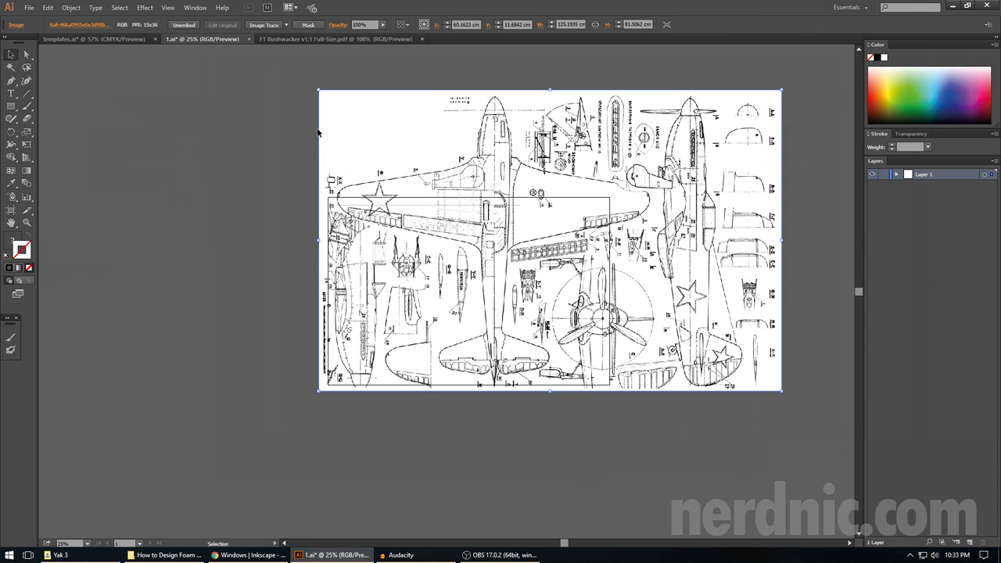
pyautogui.moveTo(317, 90); pyautogui.dragTo(252, 71)
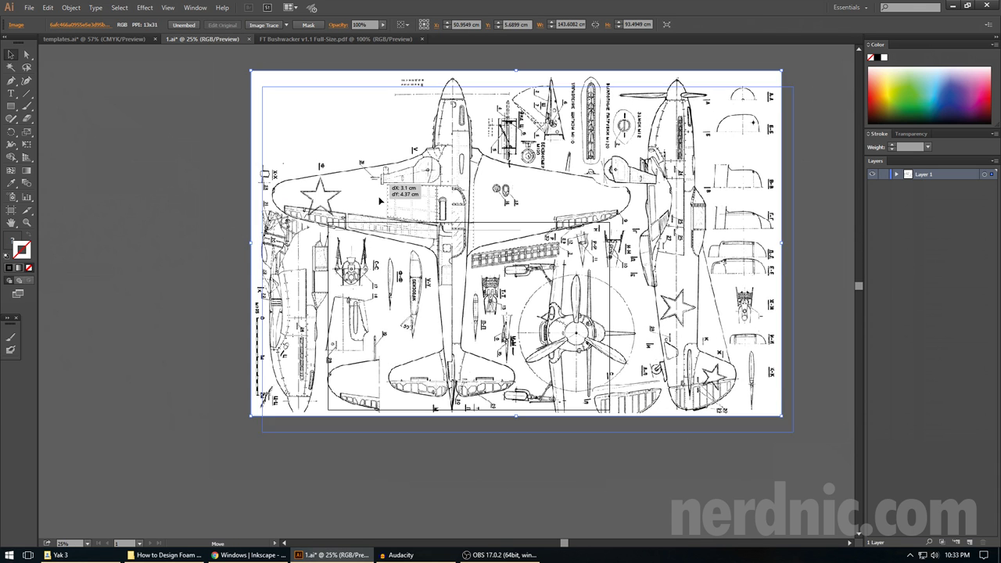
pyautogui.moveTo(371, 144); pyautogui.dragTo(429, 176)
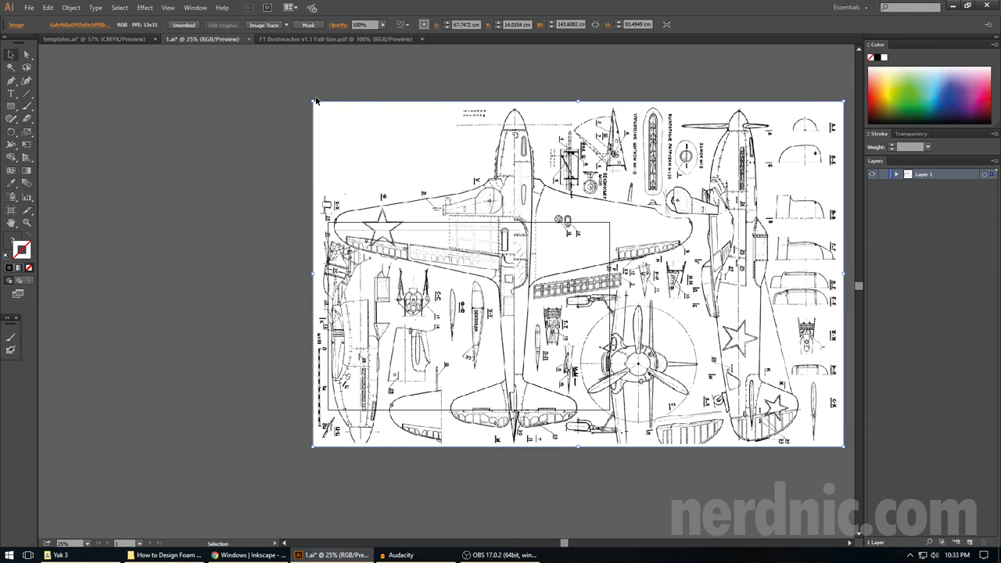
pyautogui.moveTo(311, 101); pyautogui.dragTo(290, 87)
pyautogui.moveTo(360, 132); pyautogui.dragTo(368, 136)
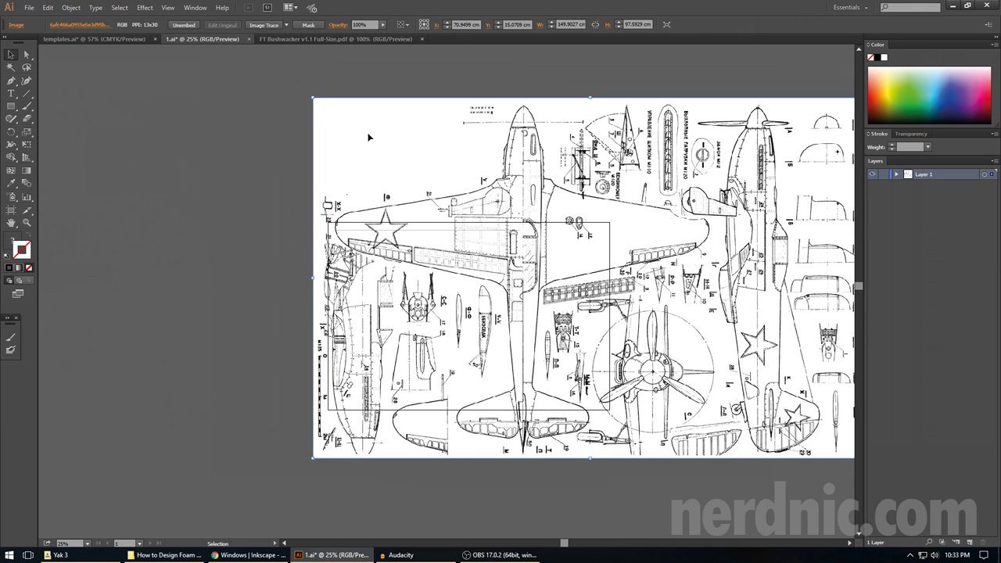
pyautogui.moveTo(312, 97); pyautogui.dragTo(321, 101)
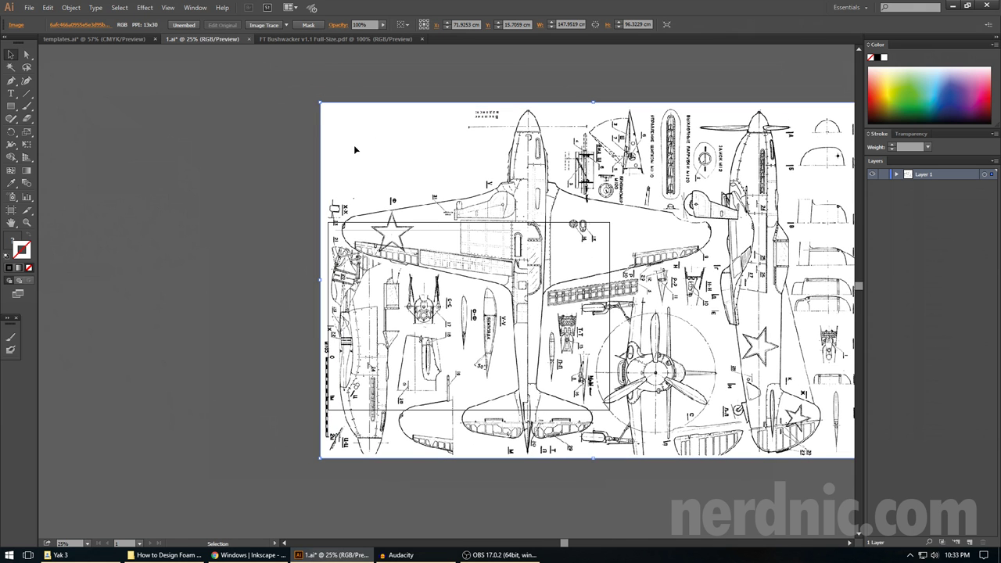
pyautogui.moveTo(353, 145); pyautogui.dragTo(346, 148)
pyautogui.hotkey('ctrl', '=')
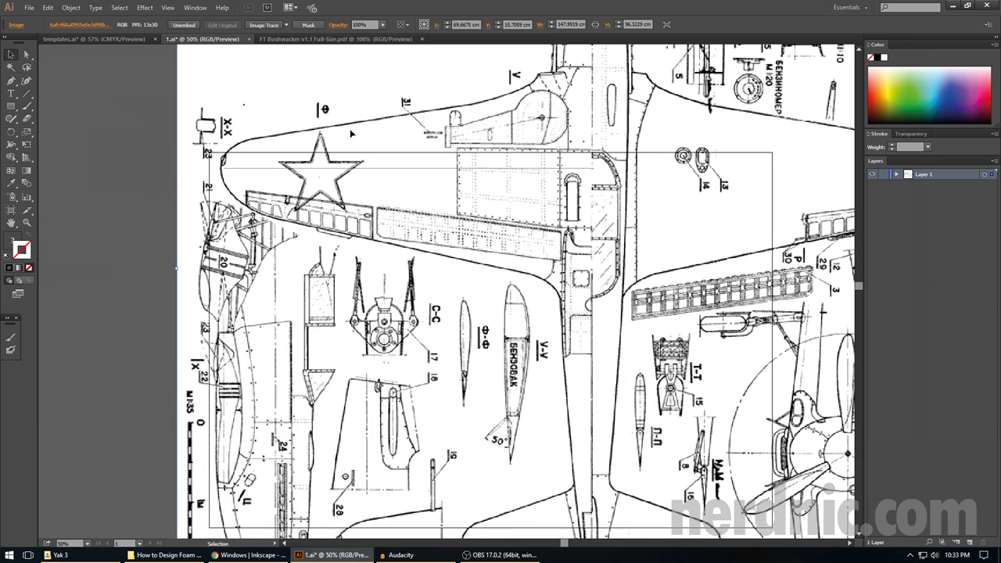
# - Nudge the blueprint against the wing reference line, then shift it slightly down
pyautogui.press('Right')
pyautogui.press('Right')
pyautogui.press('Right')
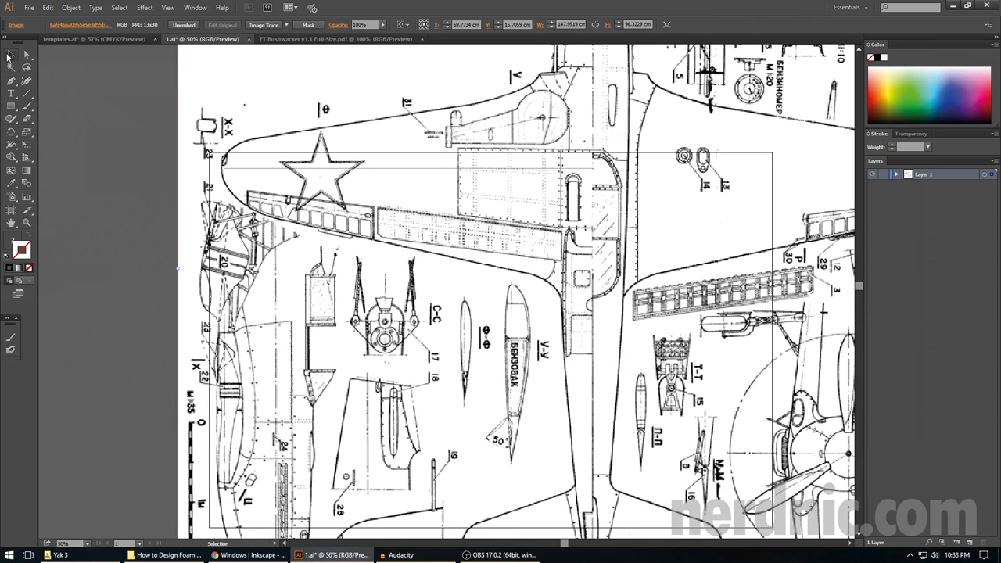
pyautogui.doubleClick(10, 54)
pyautogui.click(553, 356)
pyautogui.press('Right')
pyautogui.press('Right')
pyautogui.press('Right')
pyautogui.press('Right')
pyautogui.press('Right')
pyautogui.press('Right')
pyautogui.press('Right')
pyautogui.press('Right')
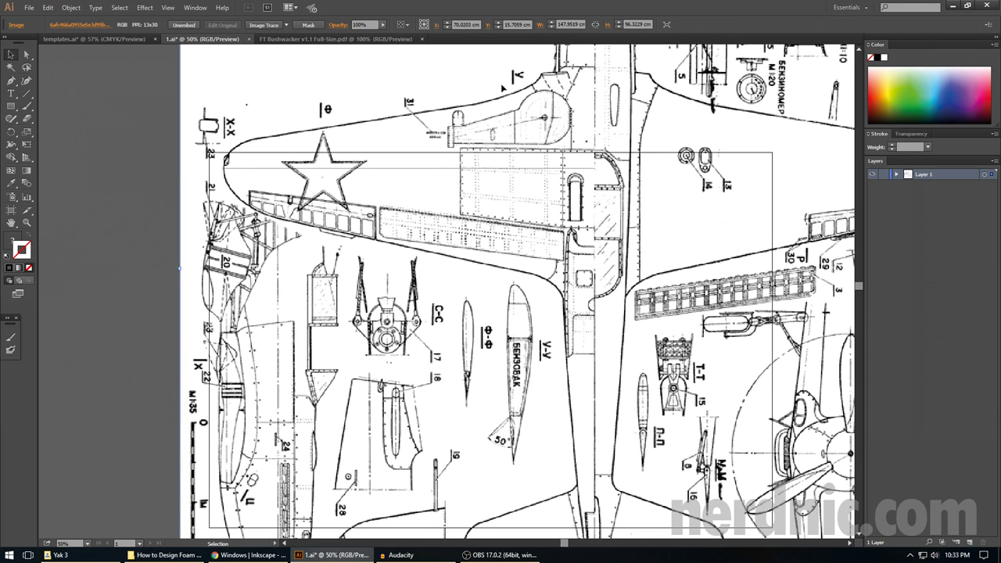
pyautogui.press('Left')
pyautogui.press('Left')
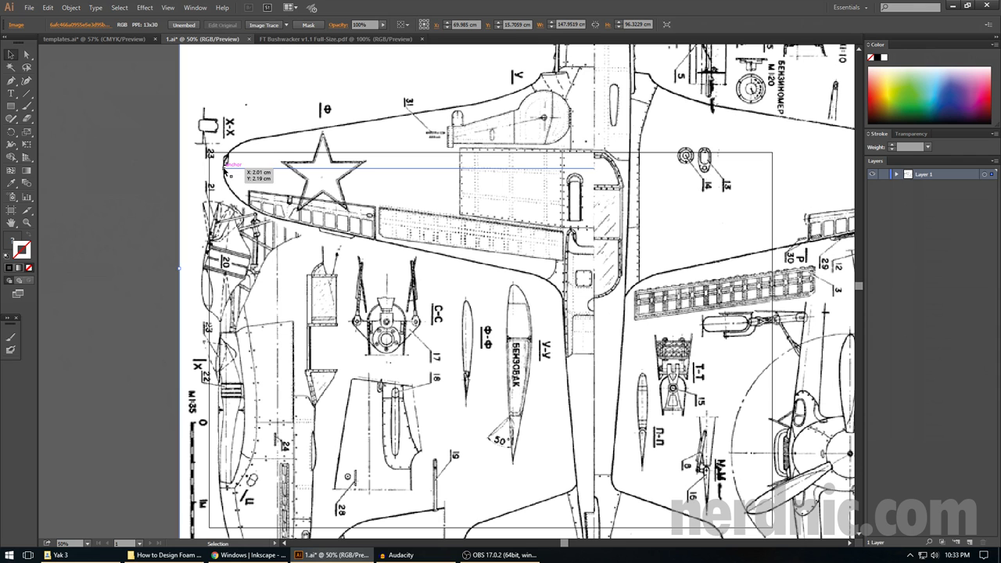
pyautogui.click(595, 169)
pyautogui.hotkey('ctrl', '-')
pyautogui.hotkey('ctrl', '-')
pyautogui.hotkey('ctrl', '-')
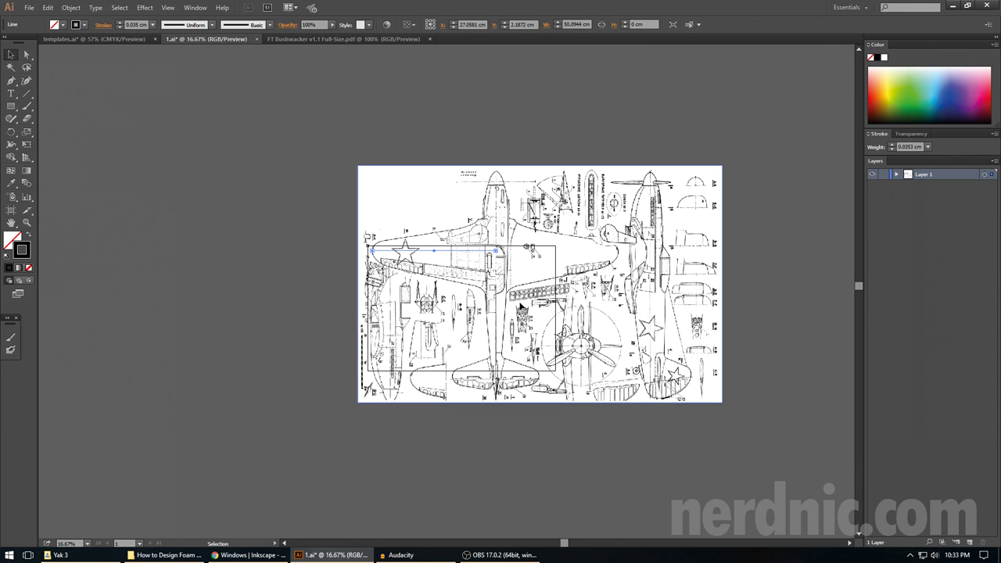
pyautogui.moveTo(520, 306); pyautogui.dragTo(534, 346)
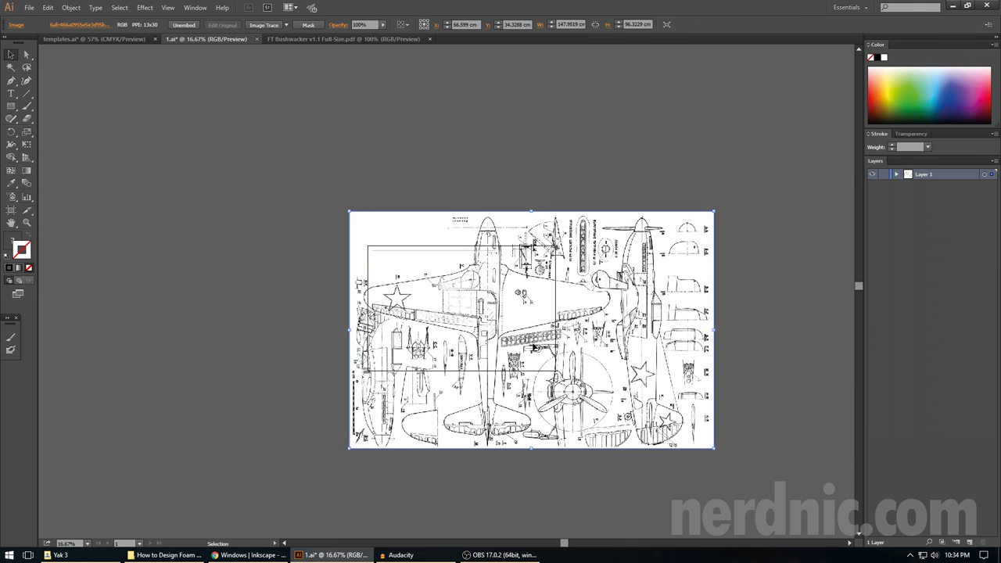
pyautogui.hotkey('ctrl', '+')
pyautogui.scroll(-2, 534, 346)
# - Shift the enlarged blueprint slightly left and down to about X 75.21 cm, Y 39.27 cm
pyautogui.moveTo(523, 273); pyautogui.dragTo(575, 286)
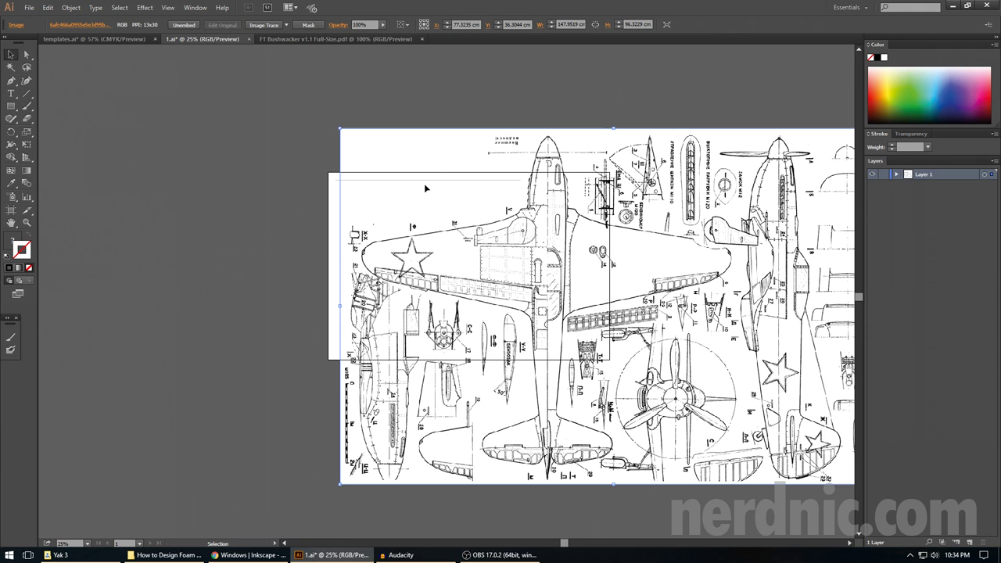
pyautogui.hotkey('ctrl', 'shift', 'a')
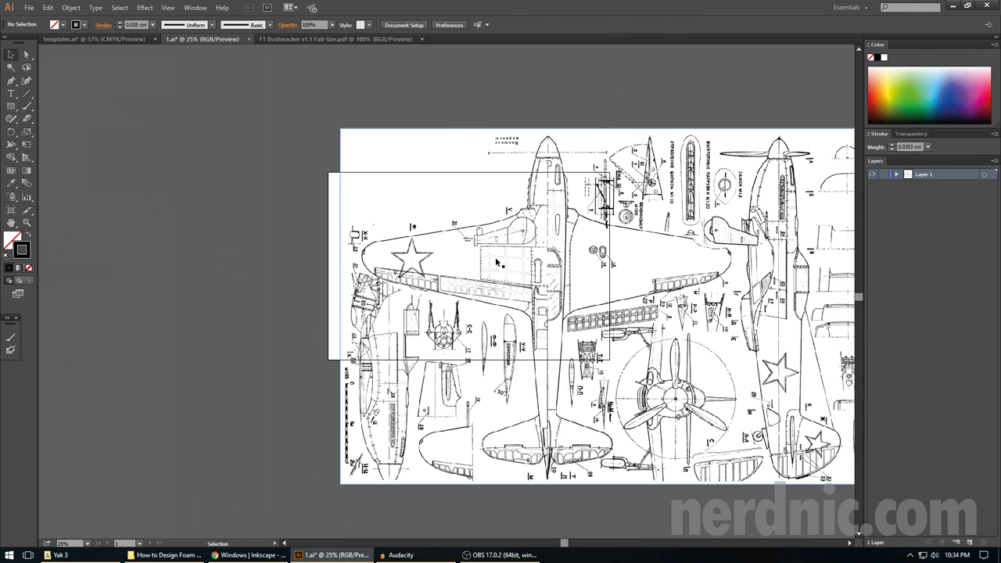
pyautogui.moveTo(495, 262)
pyautogui.mouseDown()
pyautogui.moveTo(484, 256)
pyautogui.moveTo(491, 271)
pyautogui.mouseUp()
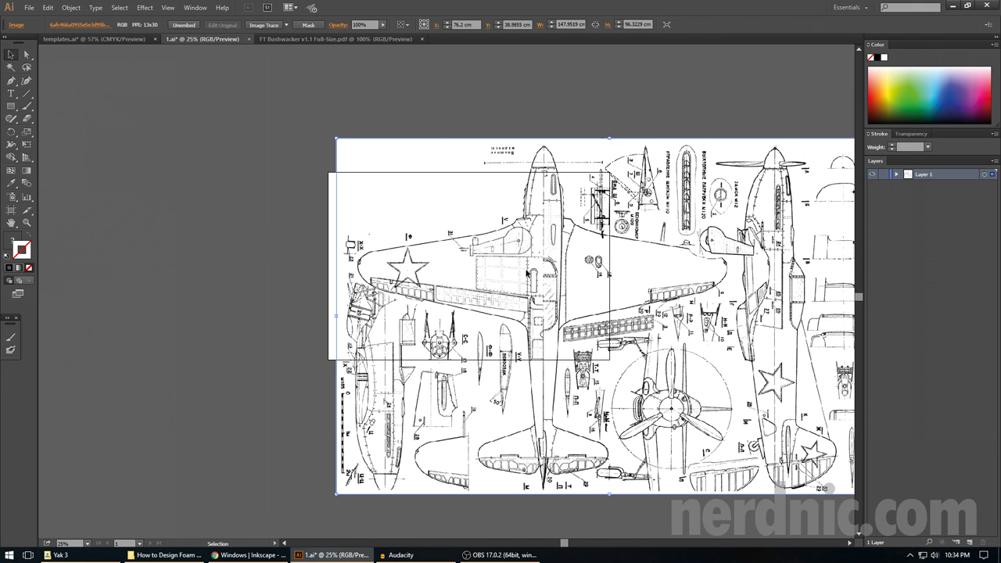
pyautogui.moveTo(500, 273)
pyautogui.mouseDown()
pyautogui.moveTo(490, 269)
pyautogui.moveTo(506, 276)
pyautogui.moveTo(500, 271)
pyautogui.mouseUp()
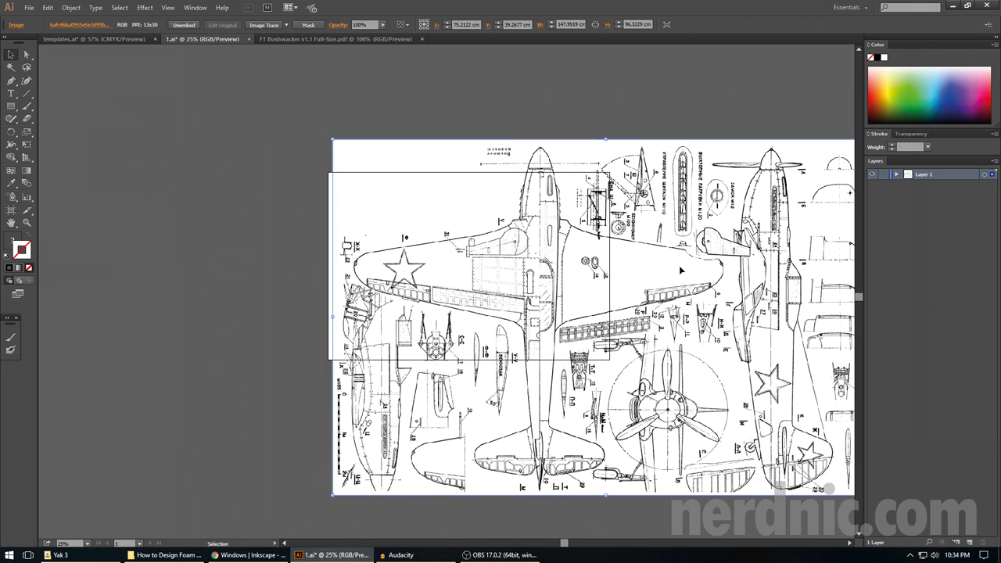
# - Add Layer 2 above Layer 1 and lock Layer 1, undoing an accidental image move
pyautogui.click(969, 545)
pyautogui.click(883, 185)
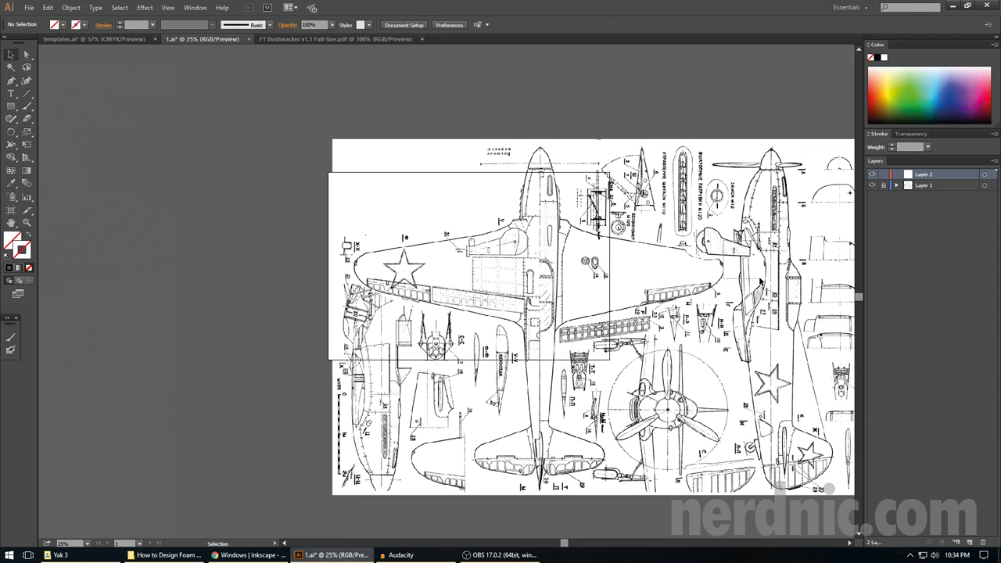
pyautogui.click(883, 185)
pyautogui.moveTo(719, 269); pyautogui.dragTo(706, 250)
pyautogui.hotkey('ctrl', 'z')
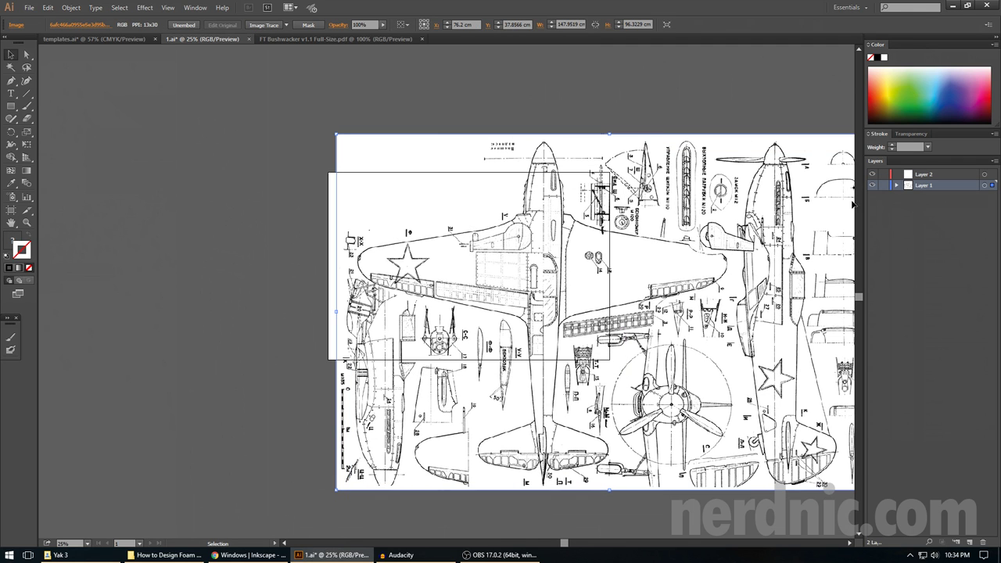
pyautogui.click(885, 185)
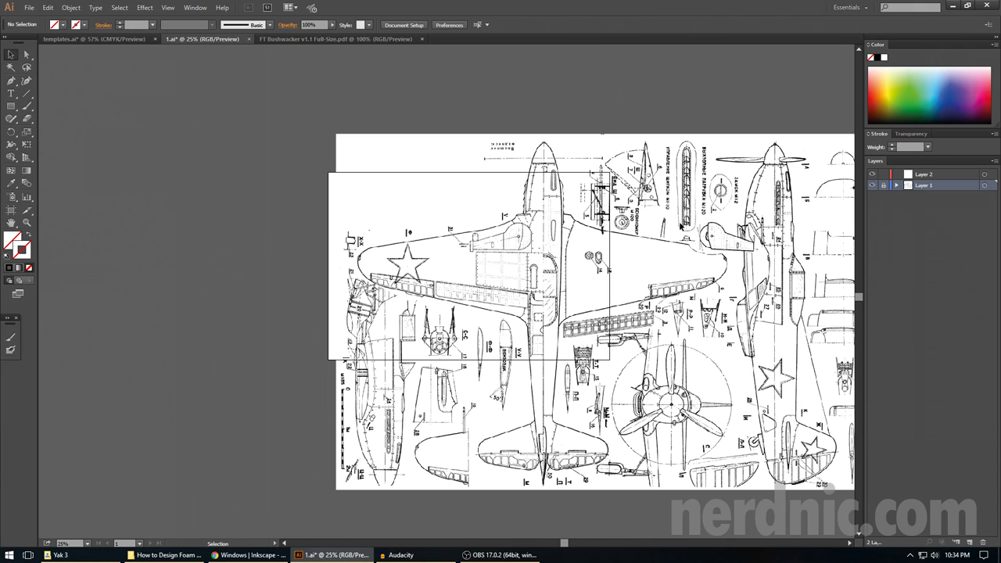
# - Toggle Layer 1's visibility several times, leaving the blueprint visible
pyautogui.click(872, 185)
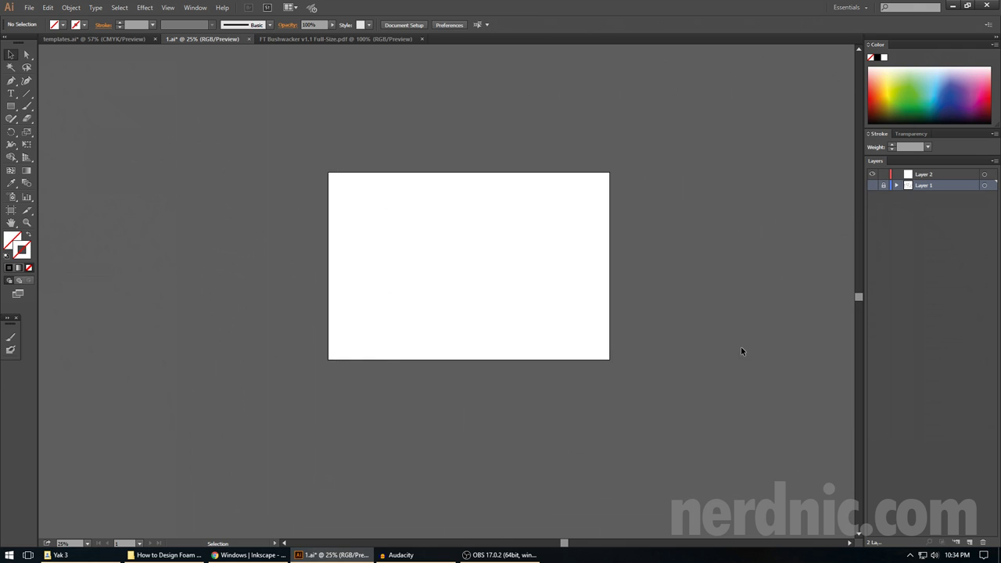
pyautogui.click(872, 186)
pyautogui.click(873, 186)
pyautogui.click(872, 185)
pyautogui.click(872, 186)
pyautogui.click(872, 185)
# - Unlock and delete Layer 1, undo the deletion, and lock Layer 1 again
pyautogui.click(883, 186)
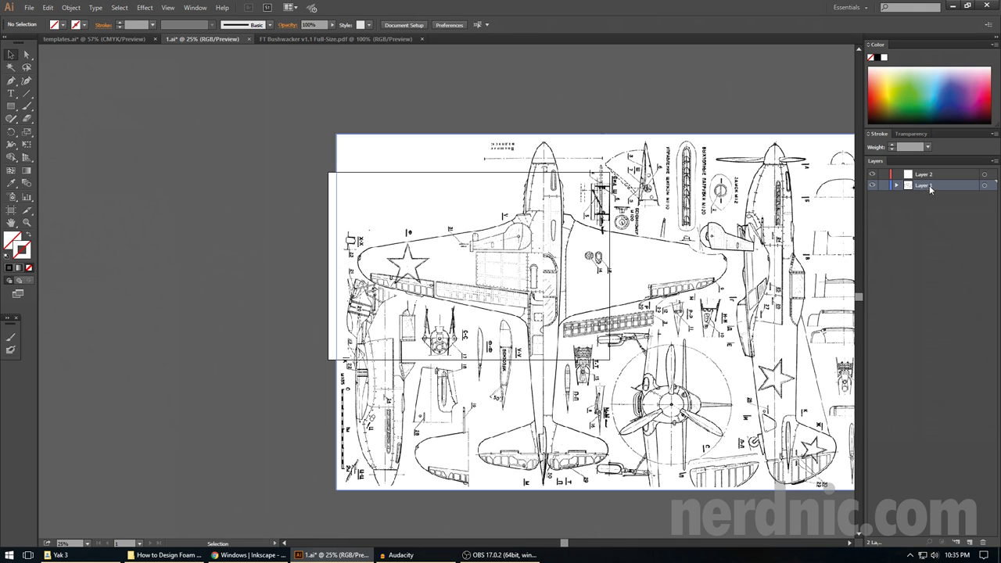
pyautogui.click(983, 542)
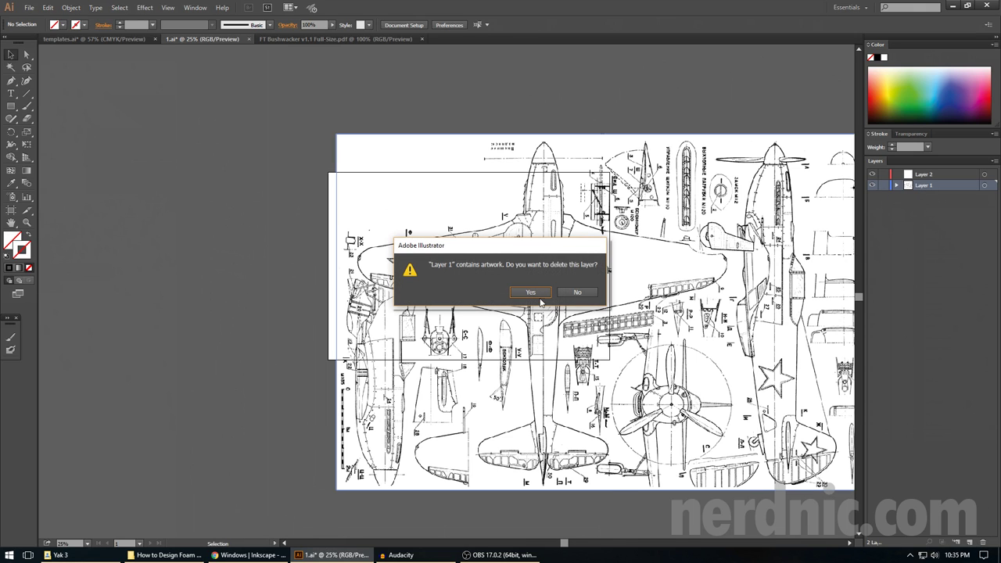
pyautogui.click(535, 293)
pyautogui.hotkey('ctrl', 'z')
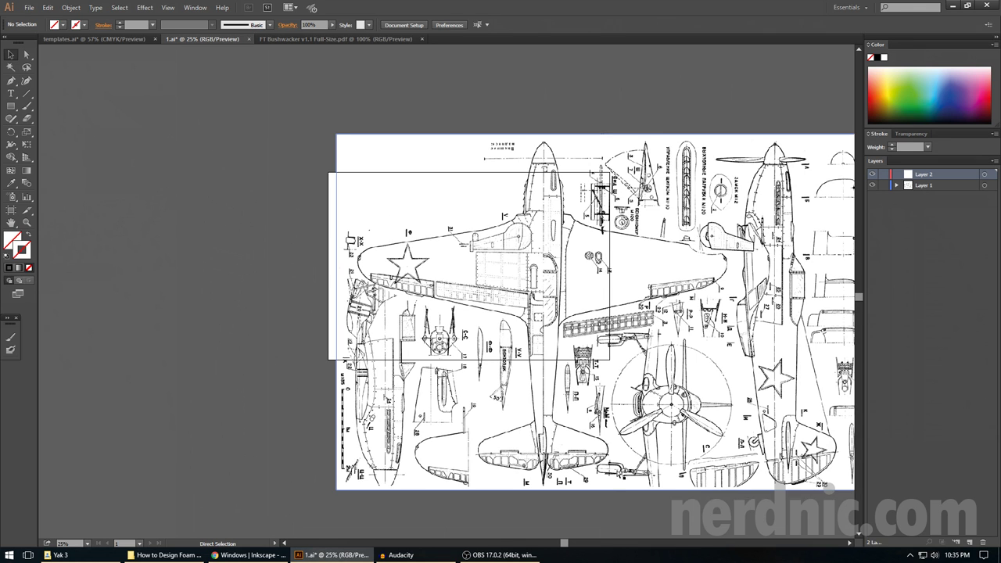
pyautogui.click(883, 186)
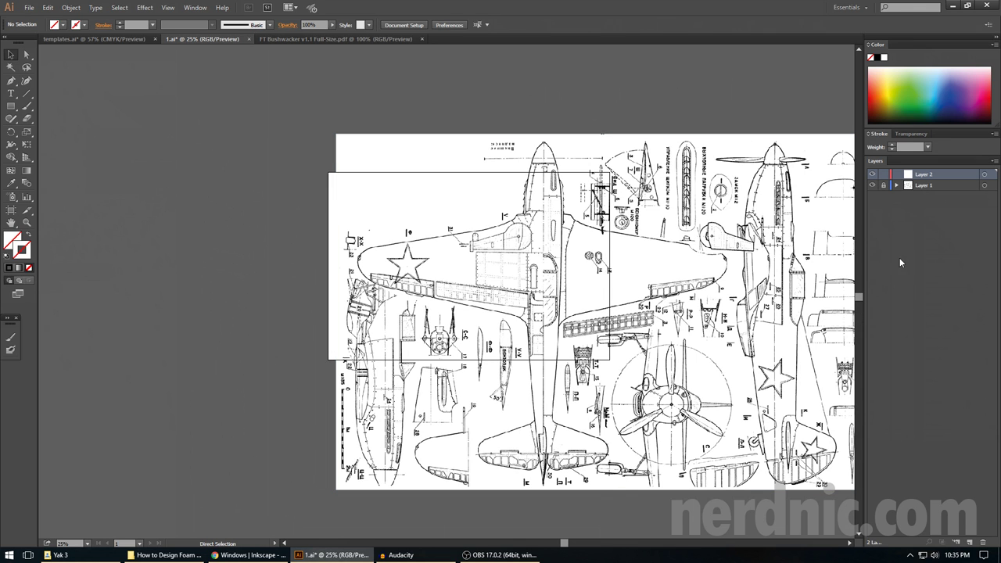
# - On Layer 2, draw a horizontal line with a black stroke and no fill above the artboard
pyautogui.click(984, 174)
pyautogui.click(26, 100)
pyautogui.moveTo(314, 146); pyautogui.dragTo(416, 146)
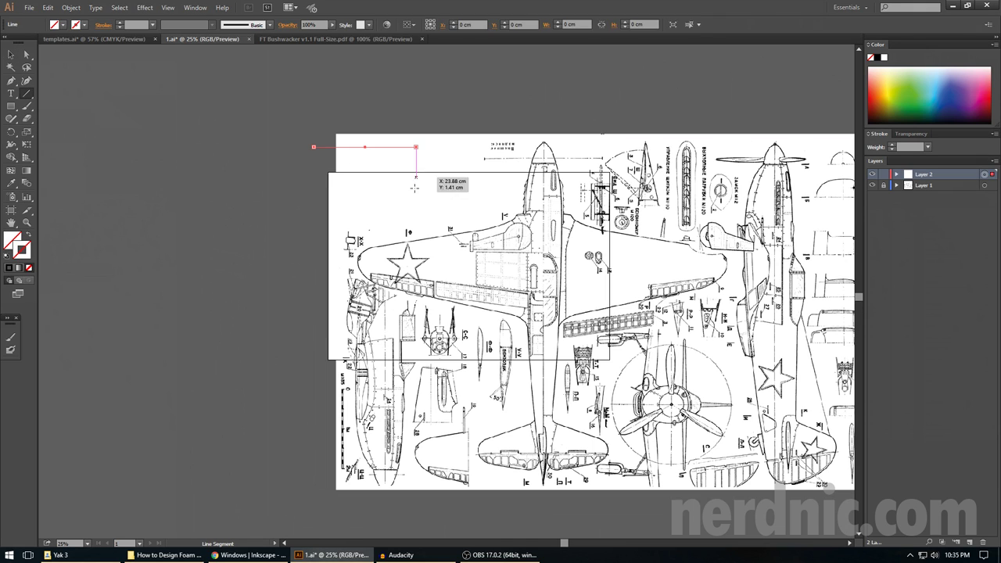
pyautogui.click(7, 255)
# - Move the line down near the artboard's top with the Direct Selection tool
pyautogui.click(29, 267)
pyautogui.press('a')
pyautogui.click(315, 165)
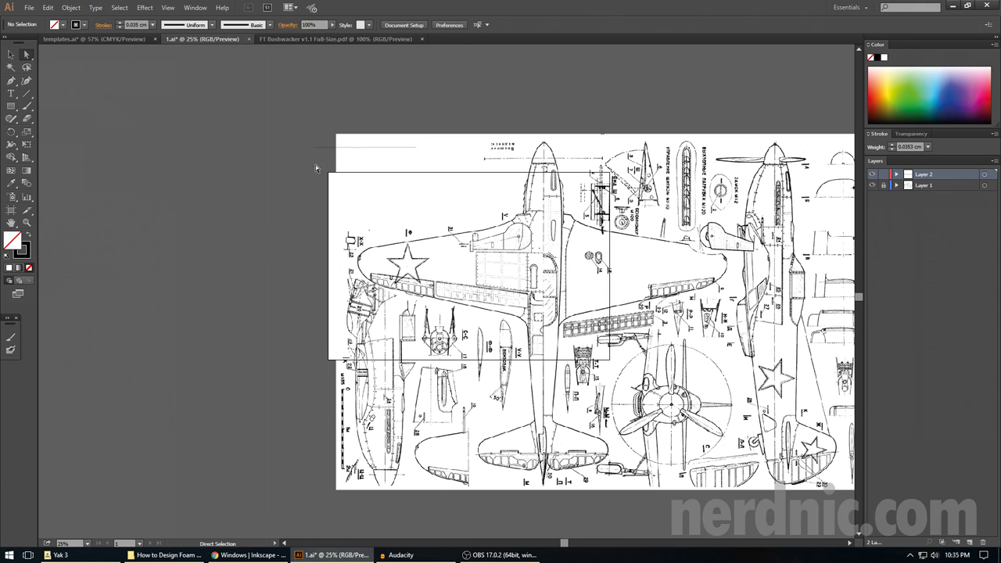
pyautogui.click(363, 147)
pyautogui.moveTo(363, 148); pyautogui.dragTo(390, 193)
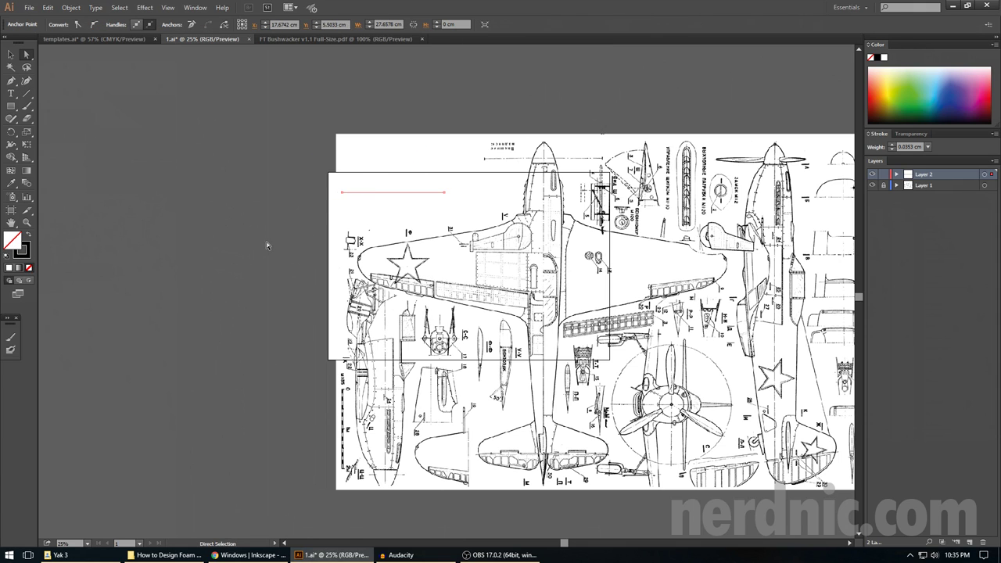
pyautogui.click(268, 245)
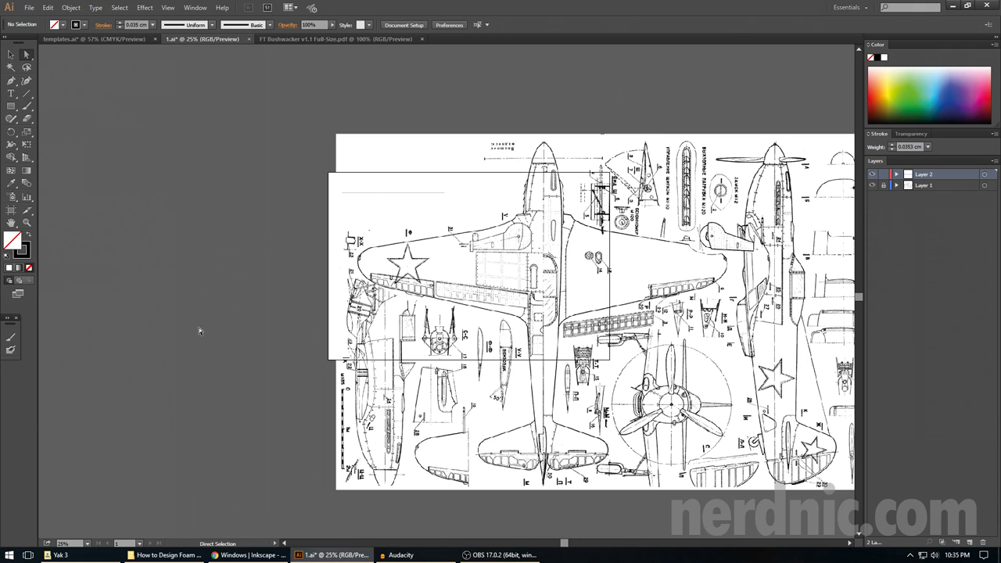
pyautogui.click(107, 39)
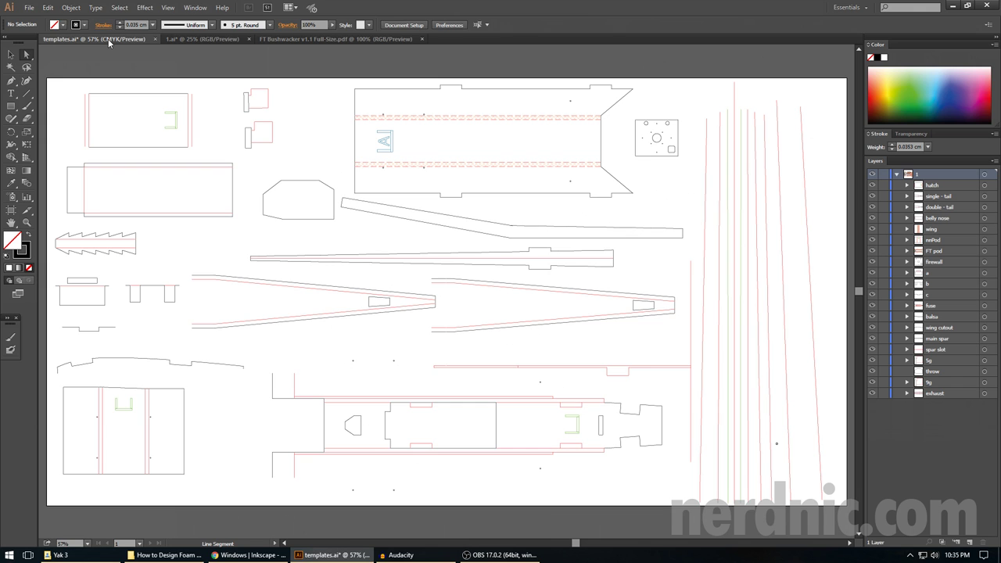
pyautogui.click(174, 39)
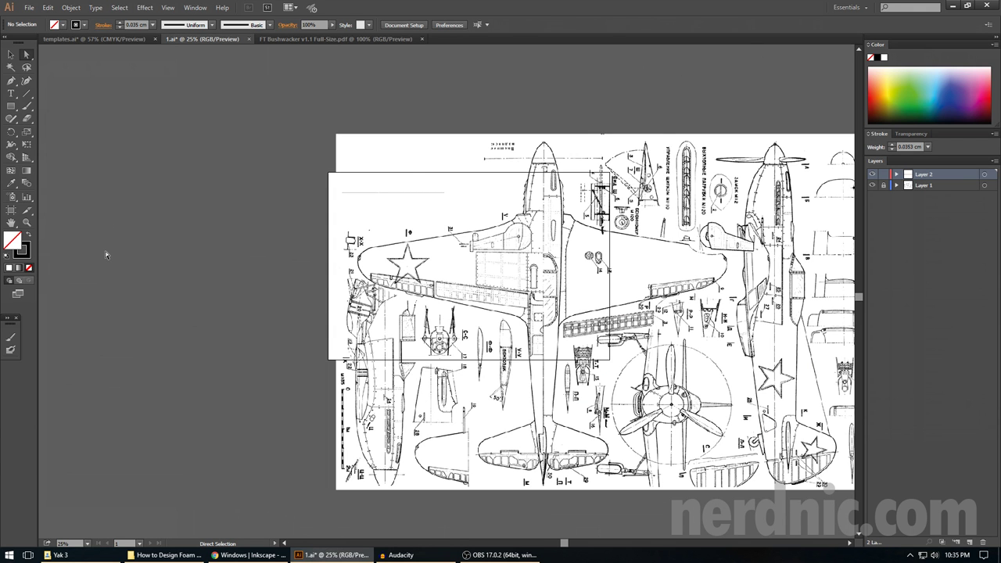